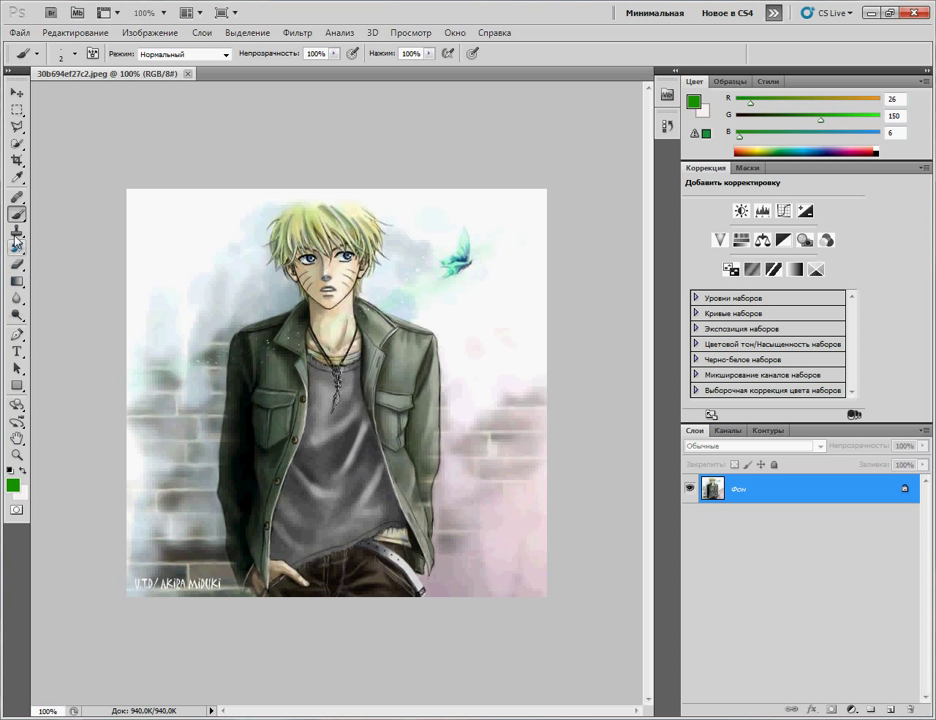
# Step: Select the regular Clone Stamp tool and shrink its brush to size 9
pyautogui.press('s')
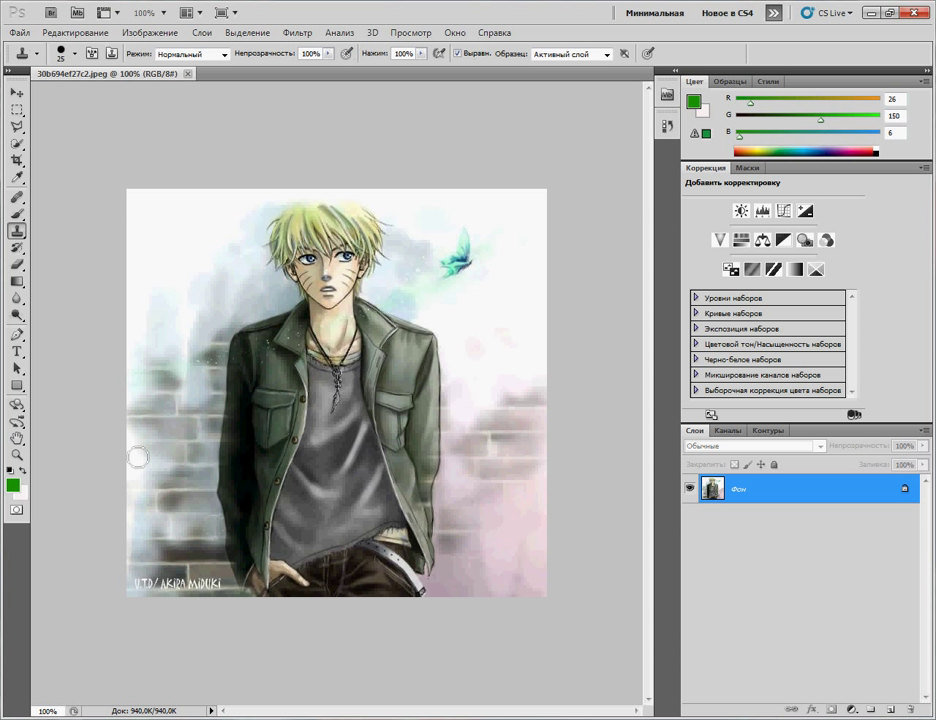
pyautogui.click(17, 230)
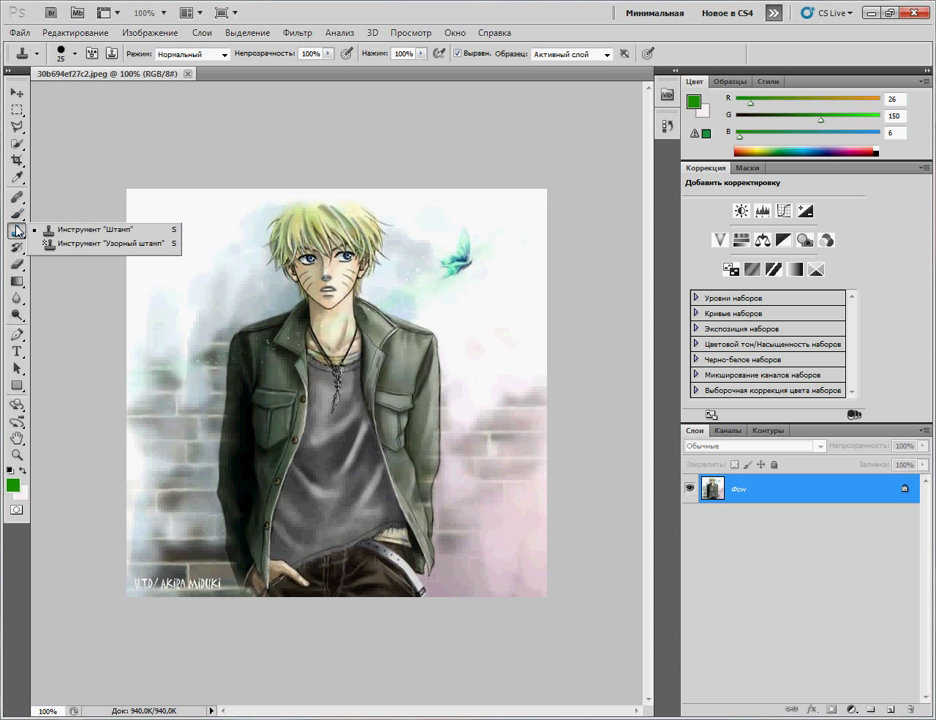
pyautogui.click(80, 230)
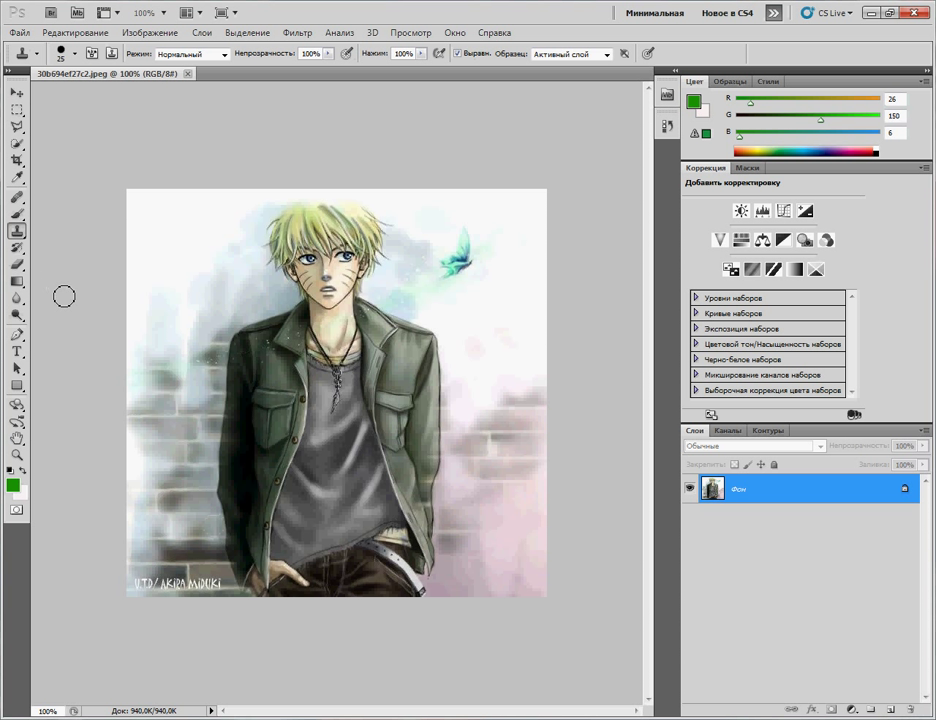
pyautogui.press('[')
pyautogui.press('[')
pyautogui.press('[')
# Step: Clone nearby background over the bottom-left signature letters to paint them out
pyautogui.click(190, 600)
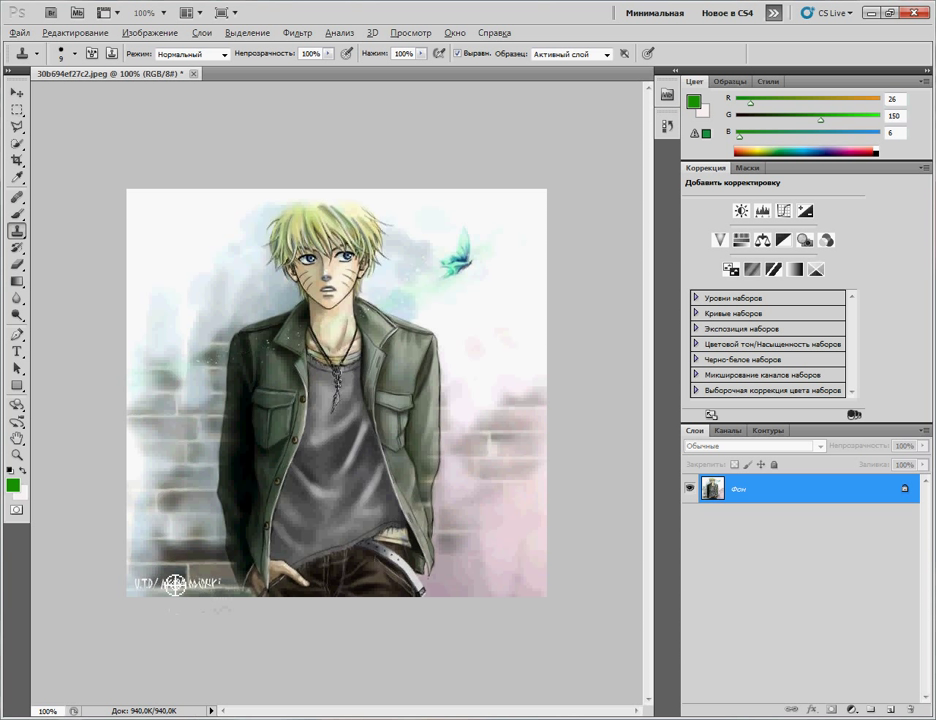
pyautogui.click(185, 589)
pyautogui.click(171, 591)
pyautogui.keyDown('alt'); pyautogui.click(150, 588); pyautogui.keyUp('alt')
pyautogui.click(148, 591)
pyautogui.keyDown('alt'); pyautogui.click(149, 578); pyautogui.keyUp('alt')
pyautogui.click(154, 594)
pyautogui.moveTo(154, 594)
pyautogui.mouseDown()
pyautogui.moveTo(312, 574)
pyautogui.moveTo(178, 602)
pyautogui.moveTo(214, 604)
pyautogui.mouseUp()
# Step: Convert Фон to Слой 0, duplicate it as Слой 0 копия, and un-maximize the window
pyautogui.doubleClick(845, 491)
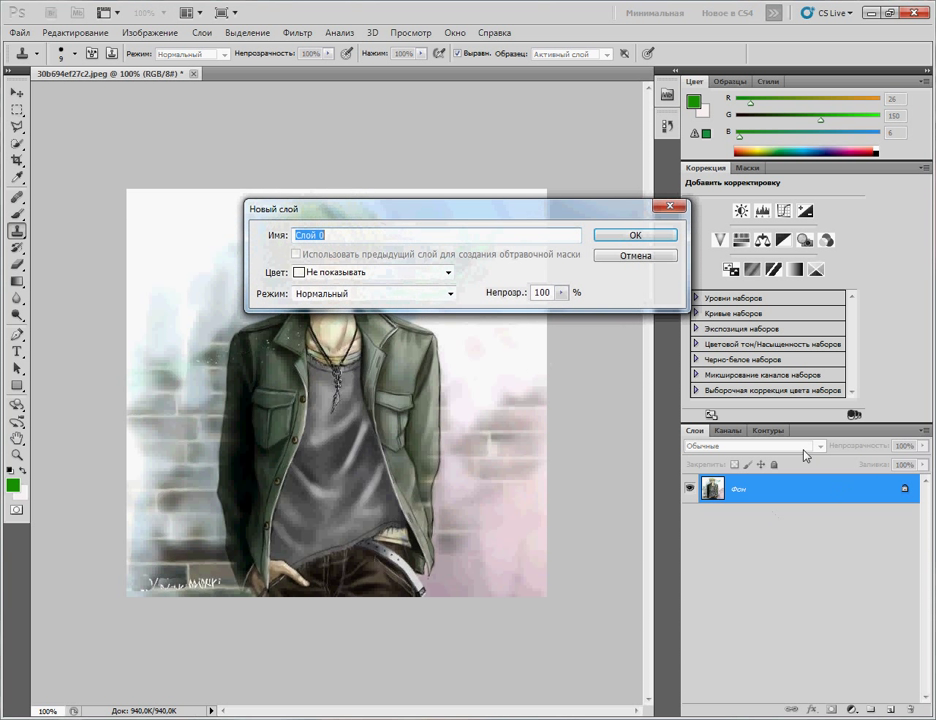
pyautogui.click(656, 236)
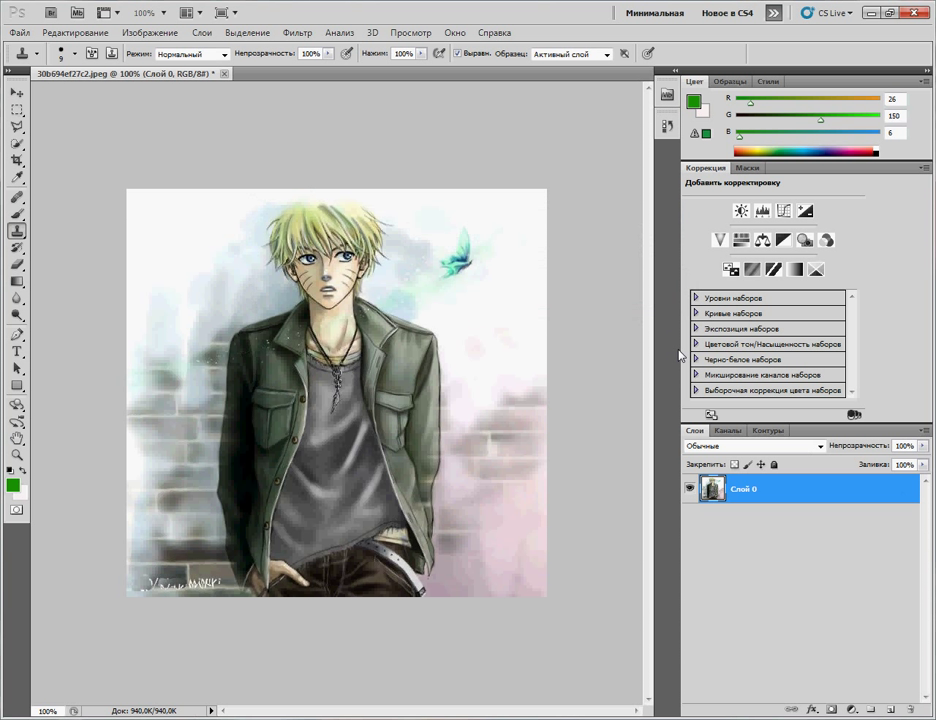
pyautogui.hotkey('ctrl', 'j')
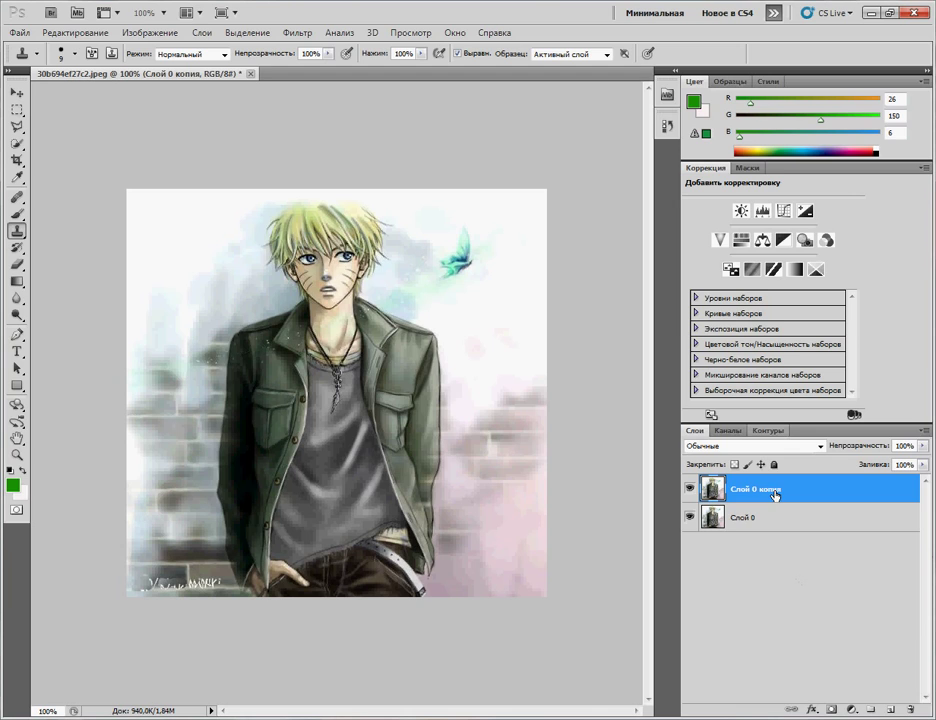
pyautogui.doubleClick(662, 8)
pyautogui.moveTo(440, 42); pyautogui.dragTo(526, 98)
# Step: Open the Текстуры desktop folder and drag x_c93d28a0.jpg onto the Photoshop canvas
pyautogui.doubleClick(96, 316)
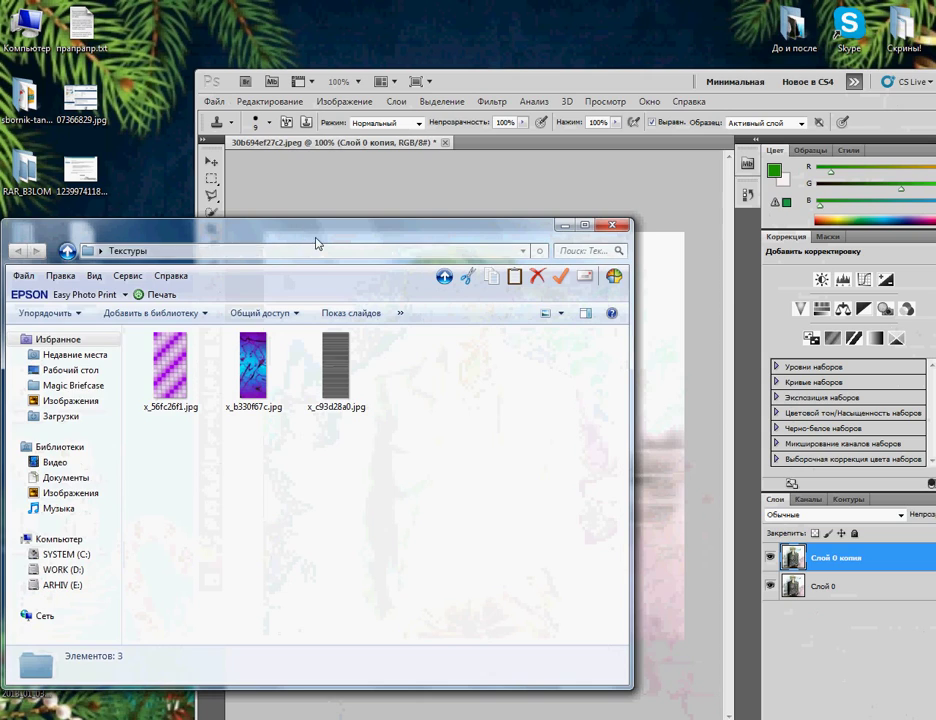
pyautogui.moveTo(318, 242); pyautogui.dragTo(430, 543)
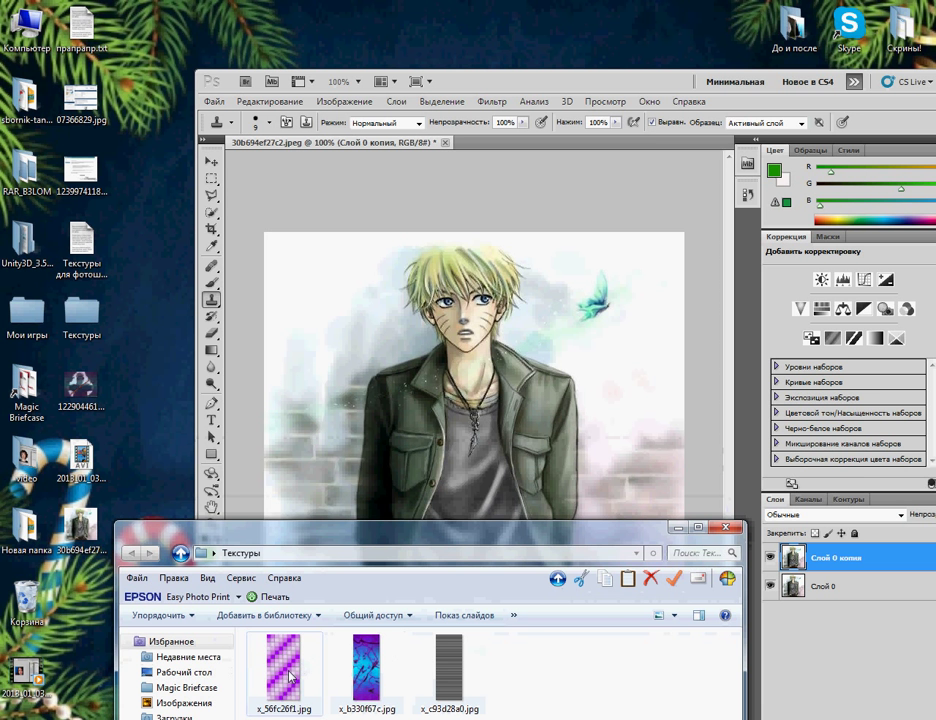
pyautogui.moveTo(449, 668); pyautogui.dragTo(512, 445)
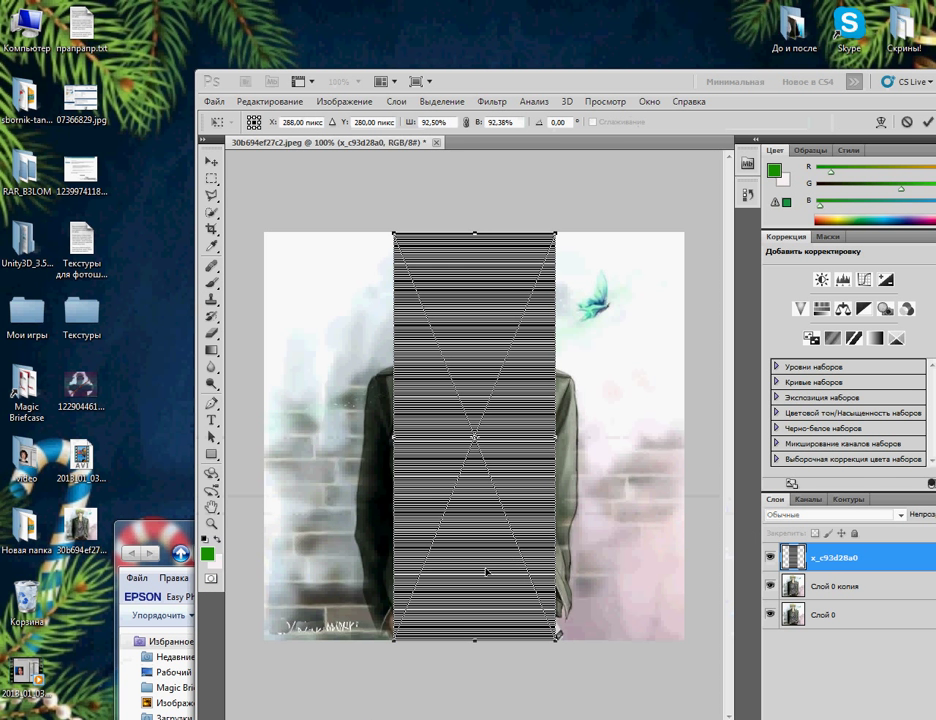
# Step: Scale the x_c93d28a0 texture to about 240% width so it spans both canvas edges
pyautogui.click(268, 101)
pyautogui.moveTo(463, 391)
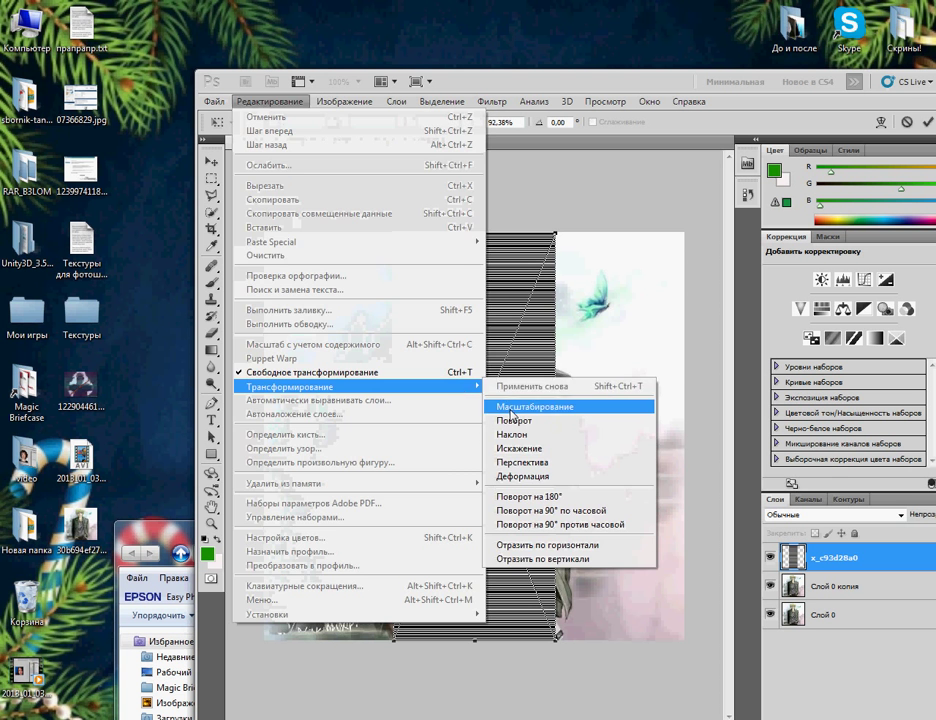
pyautogui.click(515, 407)
pyautogui.moveTo(393, 438); pyautogui.dragTo(265, 451)
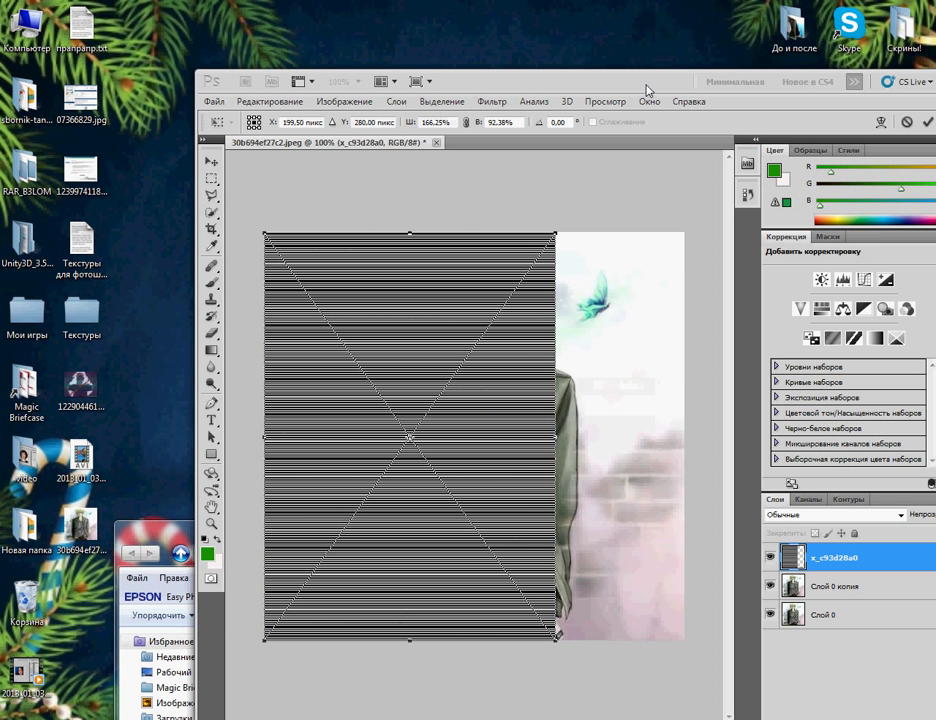
pyautogui.moveTo(641, 85); pyautogui.dragTo(506, 74)
pyautogui.click(836, 72)
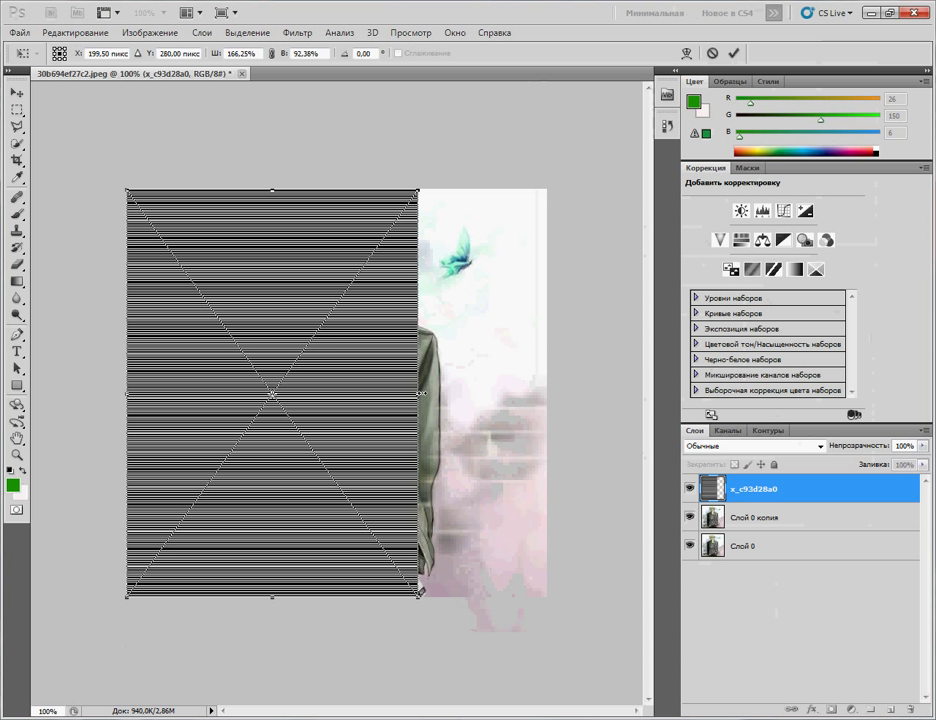
pyautogui.moveTo(418, 394); pyautogui.dragTo(547, 393)
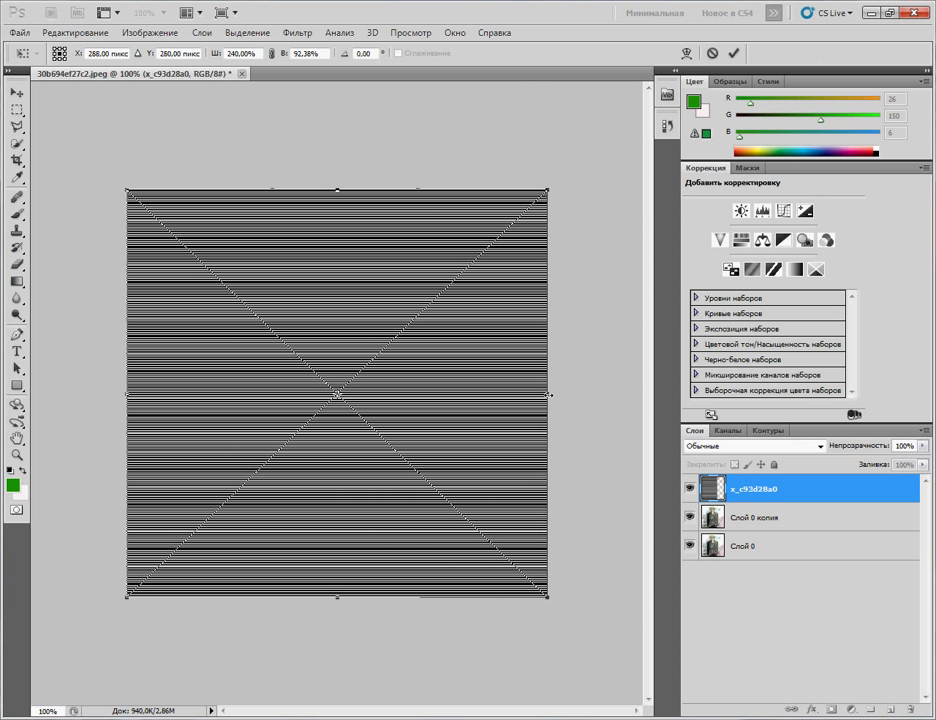
pyautogui.press('Return')
pyautogui.press('s')
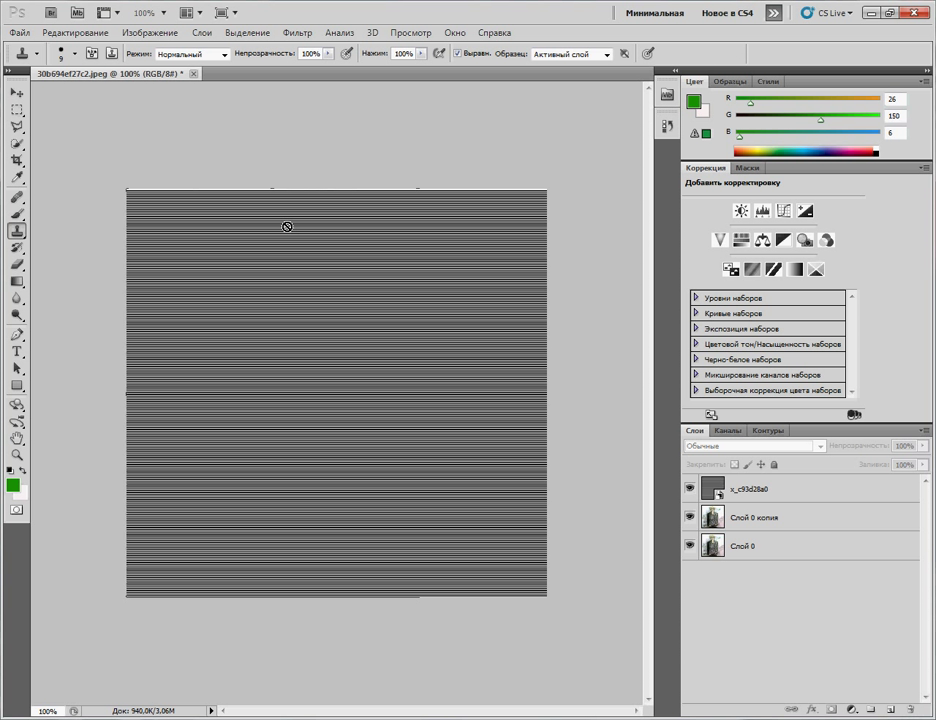
# Step: Scale the x_c93d28a0 layer again, pulling its top edge slightly upward
pyautogui.click(68, 33)
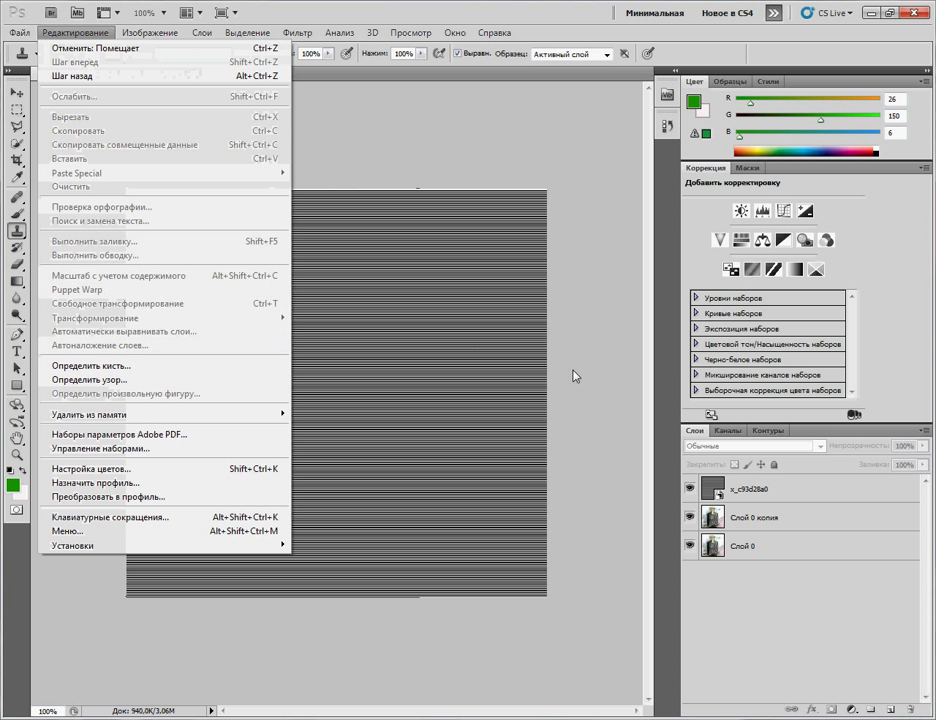
pyautogui.press('Escape')
pyautogui.click(805, 490)
pyautogui.click(91, 36)
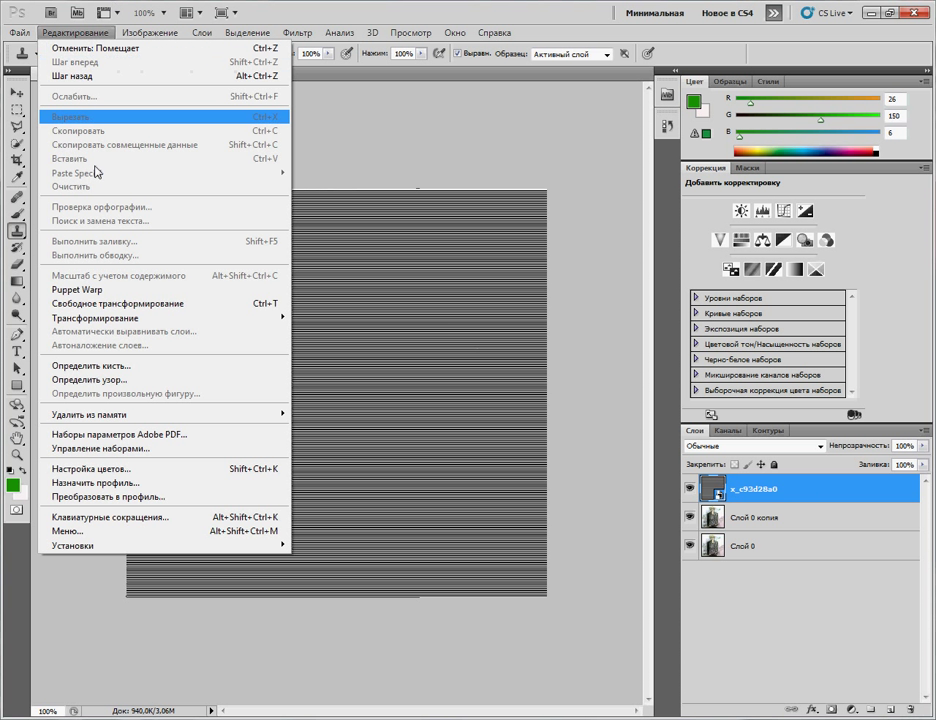
pyautogui.moveTo(127, 318)
pyautogui.click(322, 337)
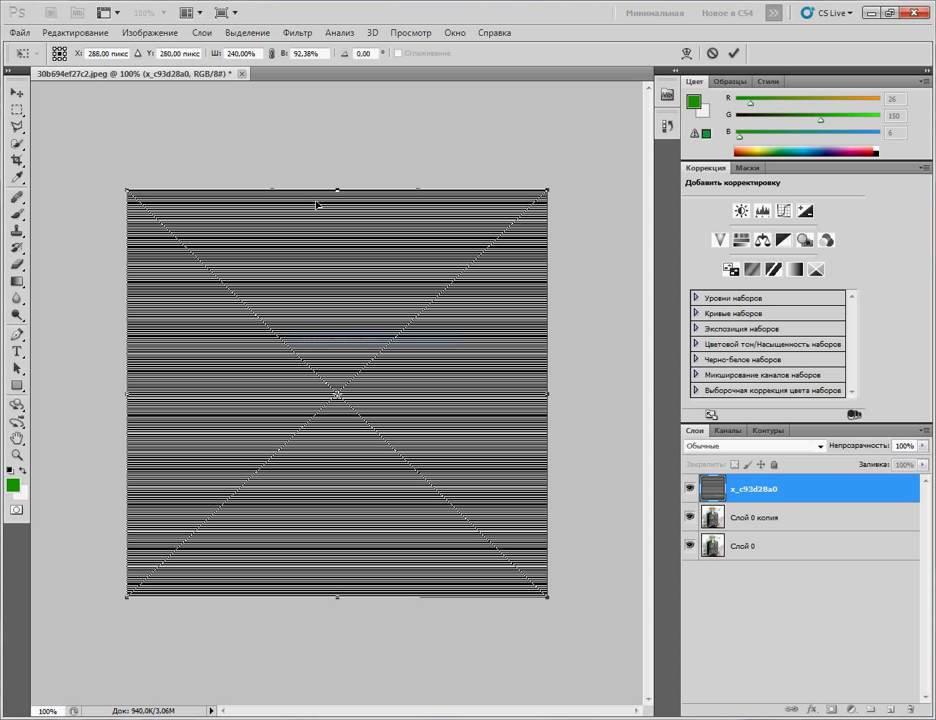
pyautogui.moveTo(338, 187); pyautogui.dragTo(338, 186)
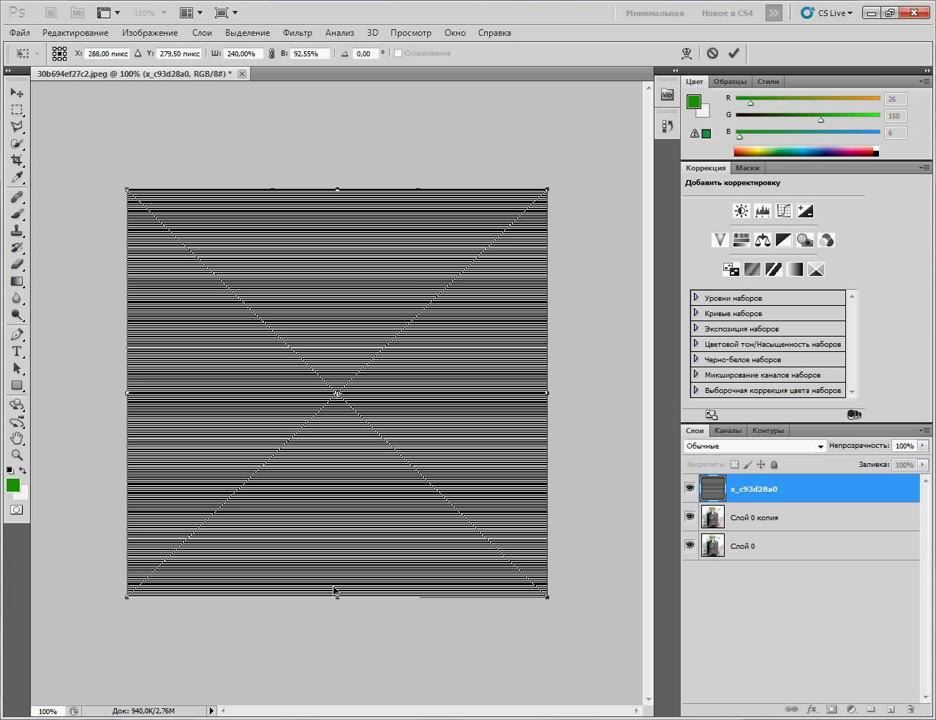
pyautogui.press('Return')
# Step: Lower the x_c93d28a0 scanline layer's opacity to 21% in Layer Style
pyautogui.press('s')
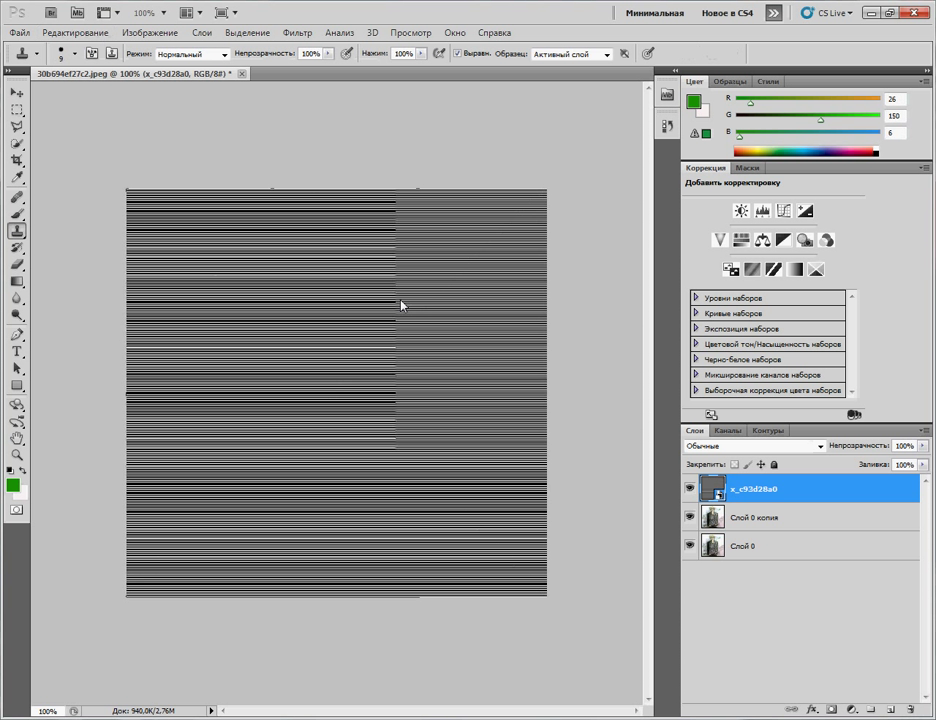
pyautogui.doubleClick(860, 497)
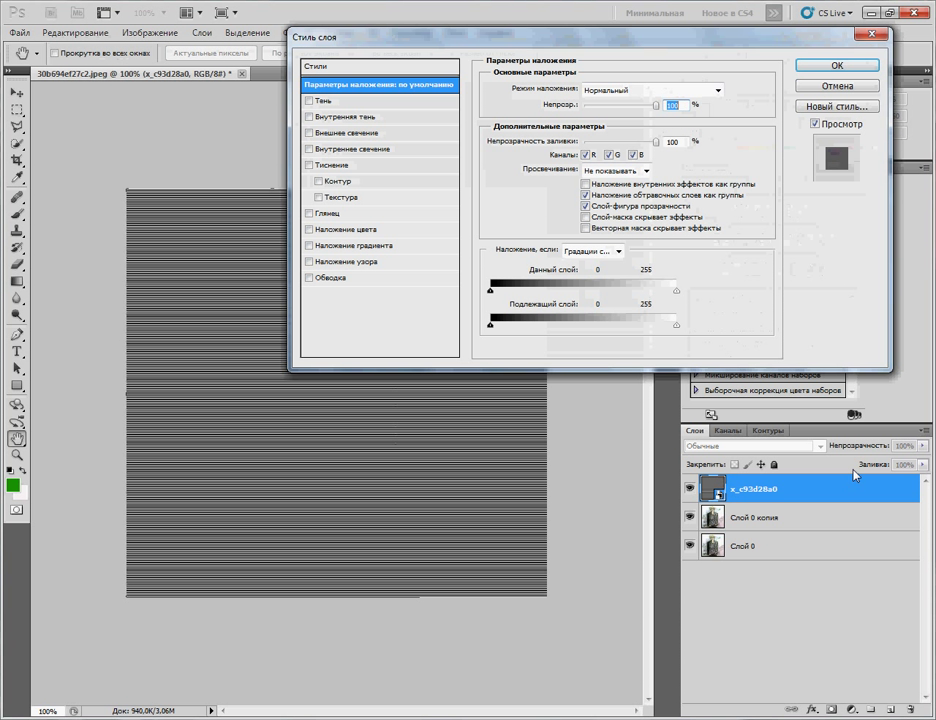
pyautogui.moveTo(622, 34); pyautogui.dragTo(442, 270)
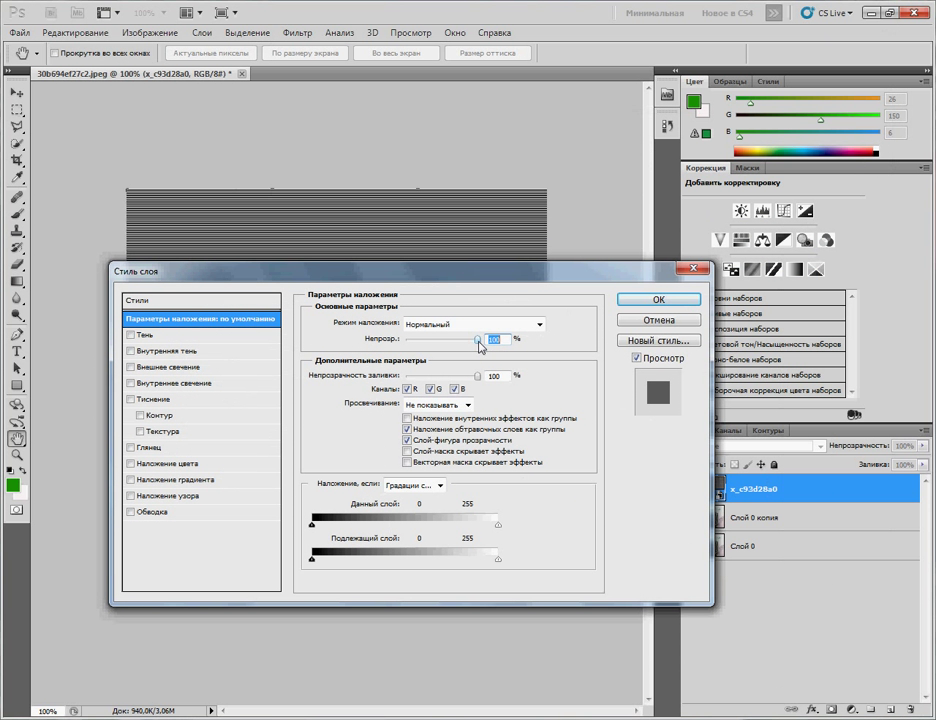
pyautogui.moveTo(480, 341); pyautogui.dragTo(441, 348)
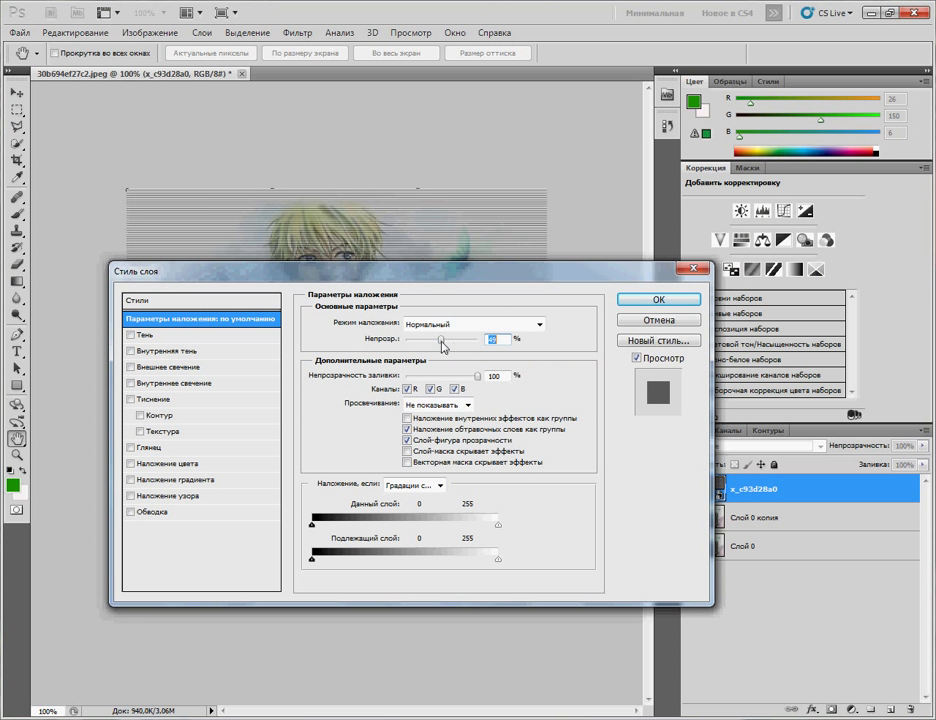
pyautogui.moveTo(440, 270); pyautogui.dragTo(798, 31)
pyautogui.moveTo(798, 108); pyautogui.dragTo(778, 107)
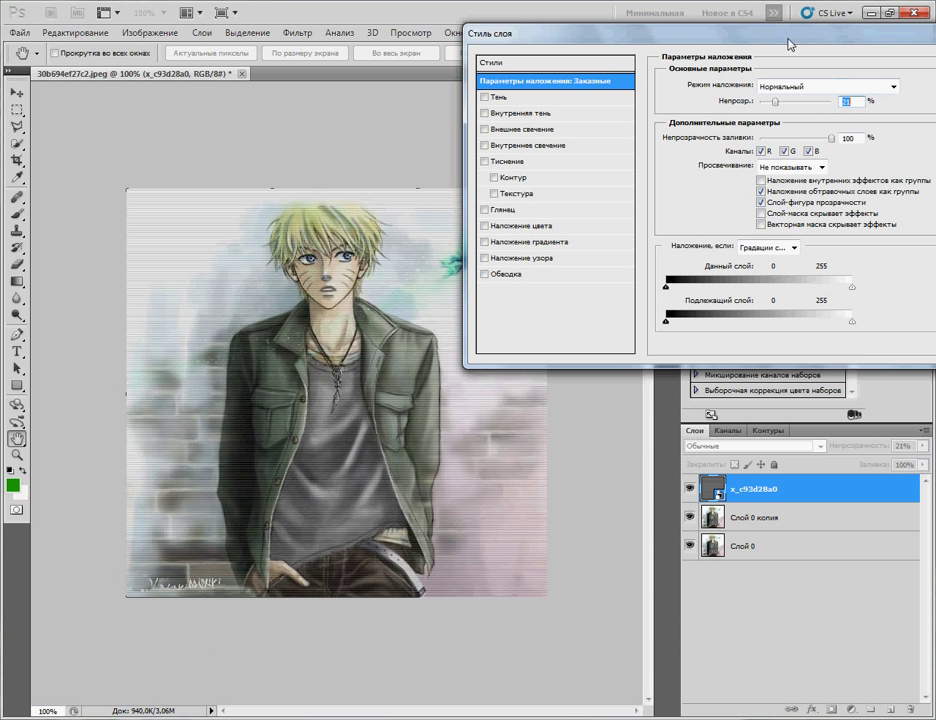
pyautogui.moveTo(785, 40); pyautogui.dragTo(625, 52)
pyautogui.click(888, 81)
pyautogui.press('s')
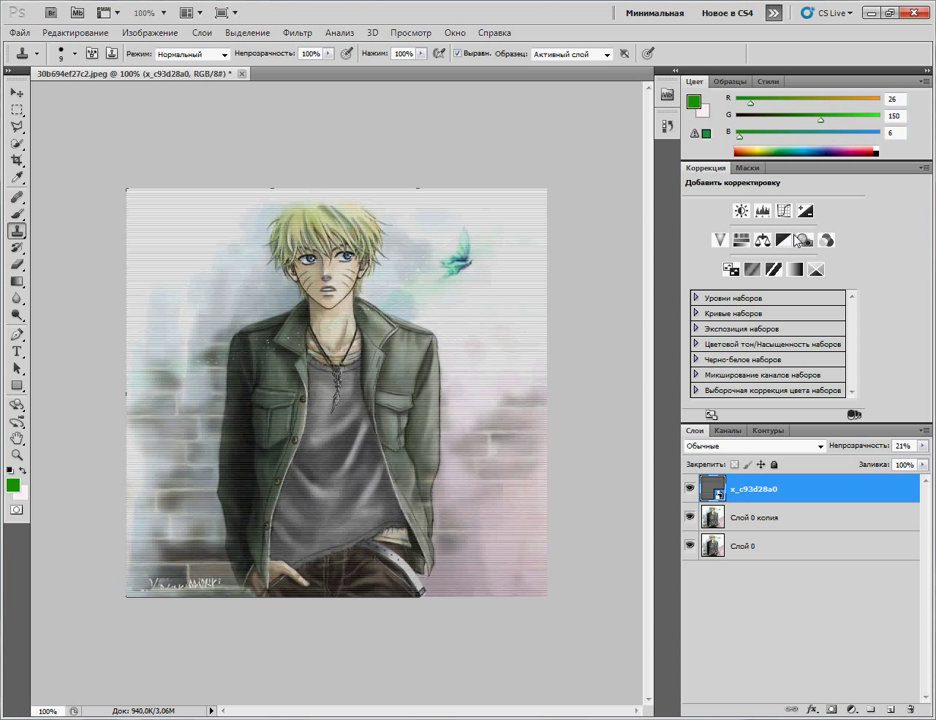
# Step: Add empty layer Слой 1 and move it between Слой 0 копия and Слой 0
pyautogui.click(926, 433)
pyautogui.click(819, 65)
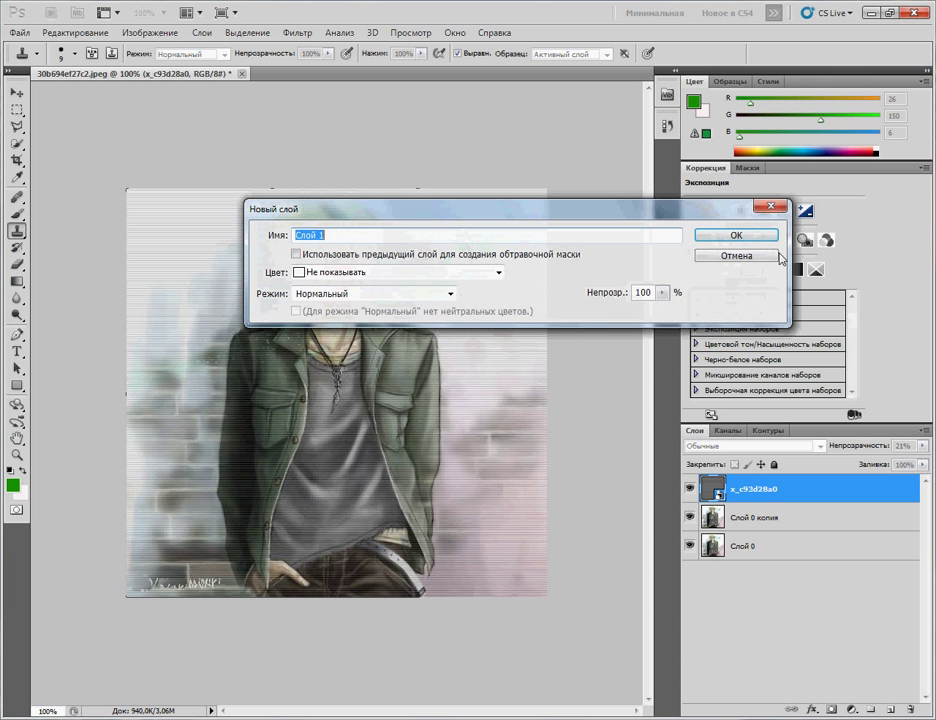
pyautogui.click(735, 238)
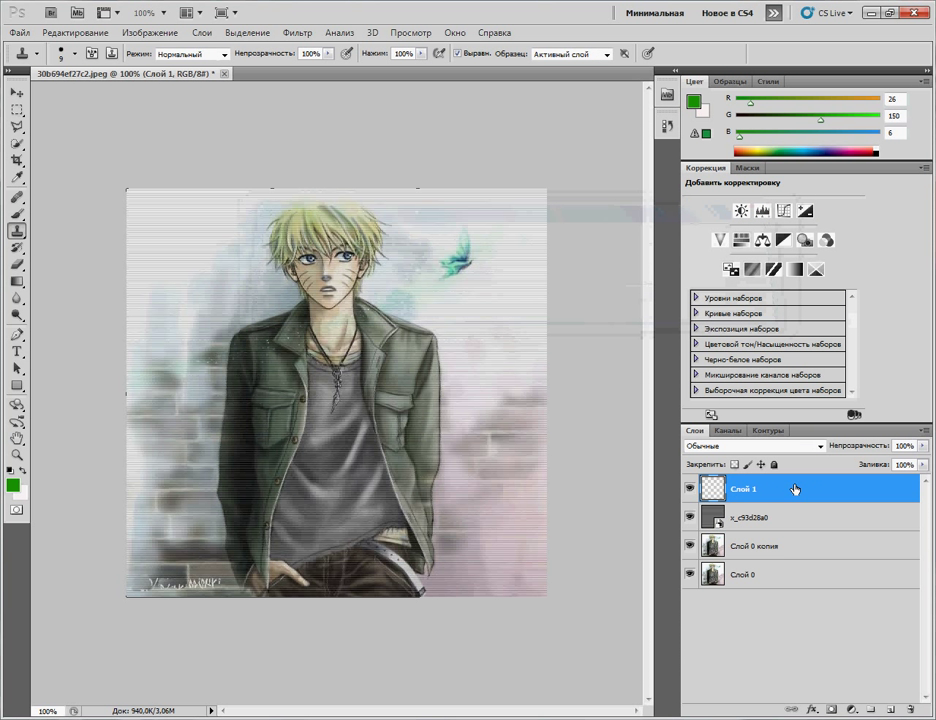
pyautogui.moveTo(795, 489); pyautogui.dragTo(806, 557)
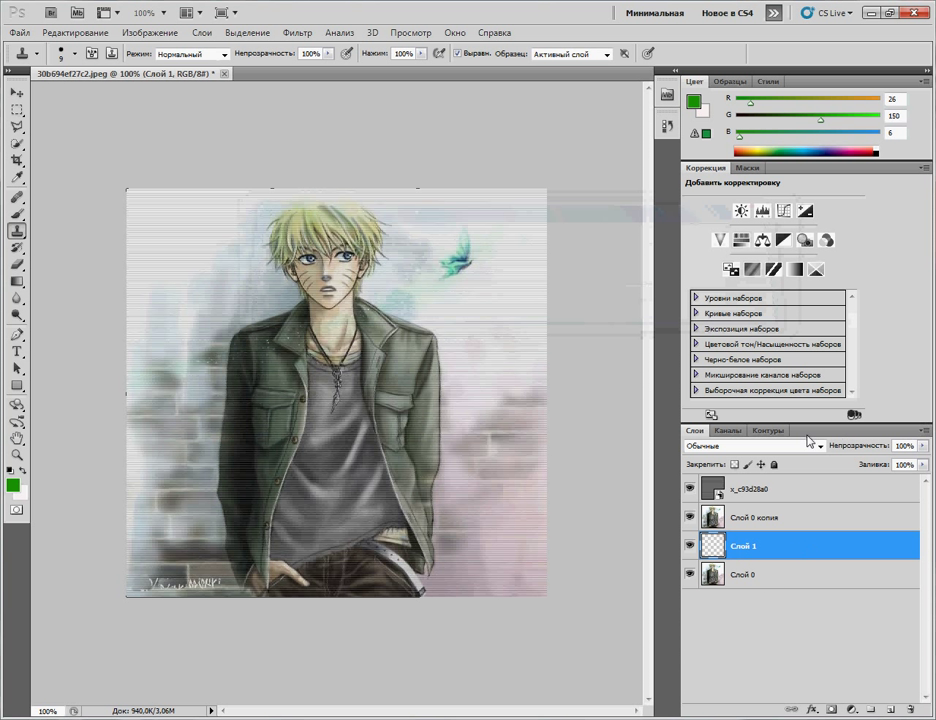
# Step: Create a new path Контур 1 in the Paths panel, then deselect it
pyautogui.click(770, 431)
pyautogui.click(922, 431)
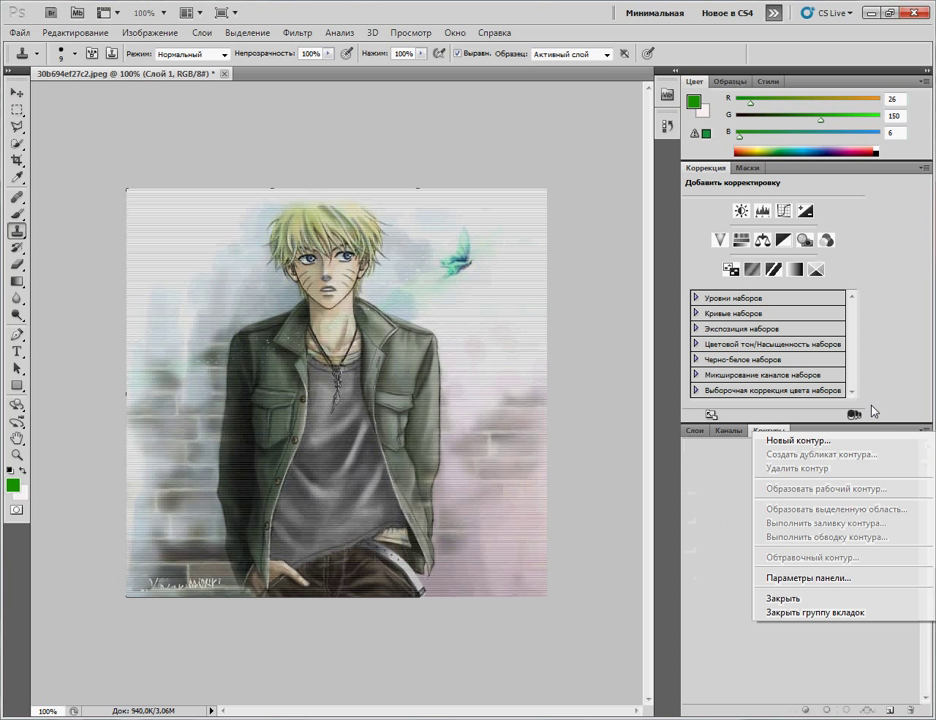
pyautogui.click(815, 442)
pyautogui.click(550, 251)
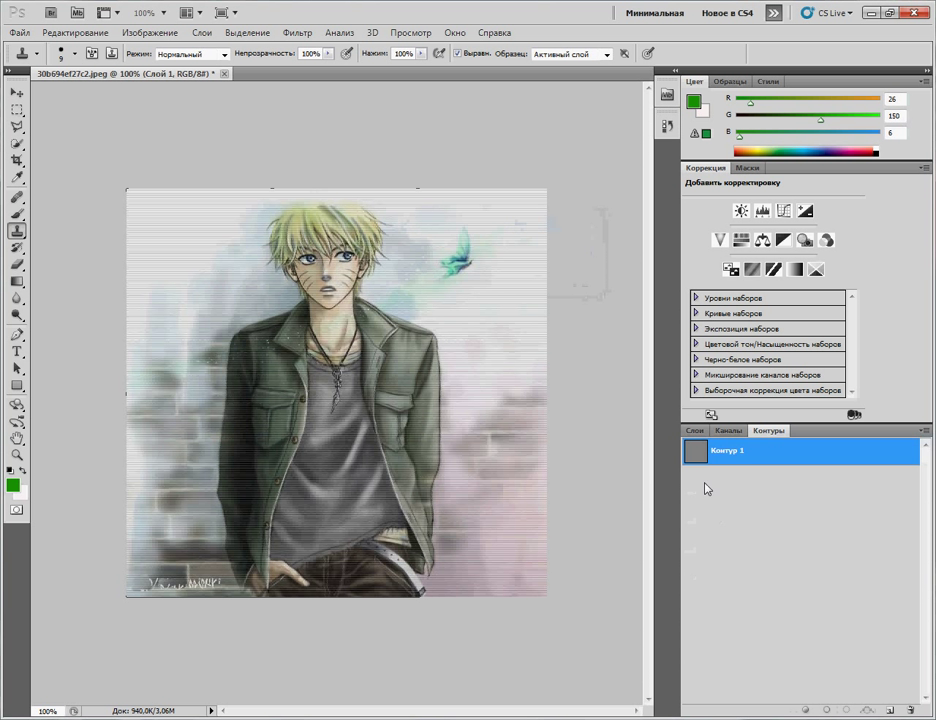
pyautogui.click(707, 489)
pyautogui.click(694, 431)
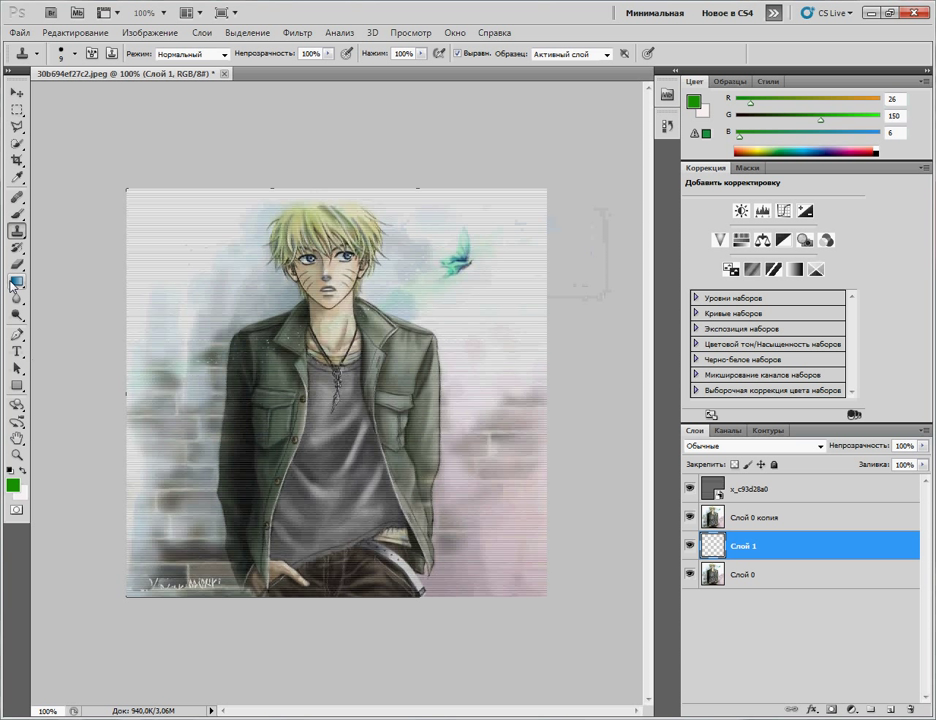
# Step: Draw a zigzag with the Pen from lower left to upper right across the portrait
pyautogui.click(17, 335)
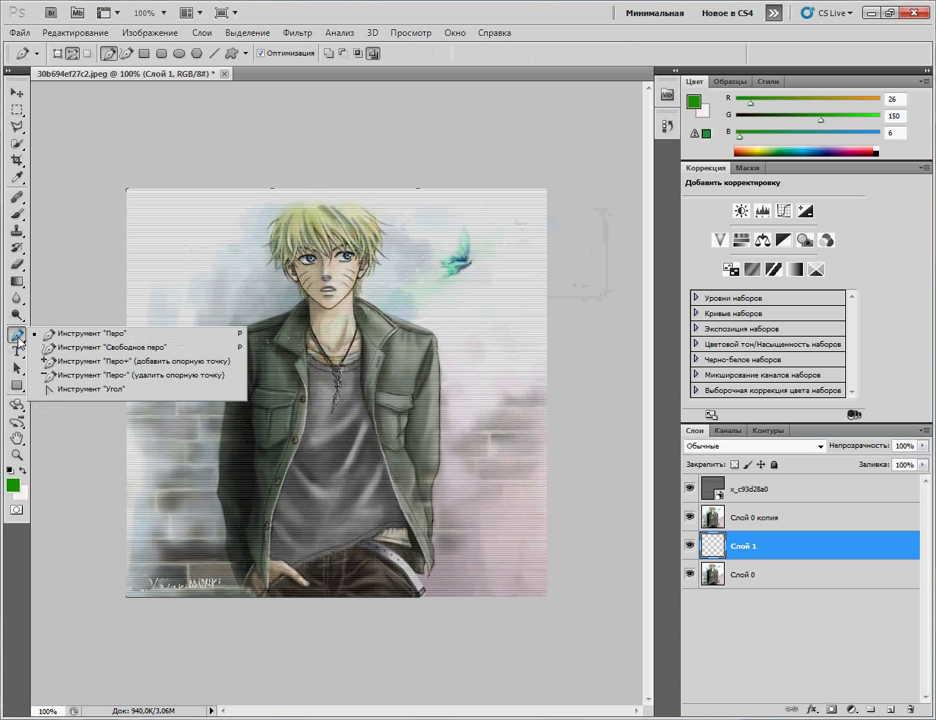
pyautogui.click(90, 333)
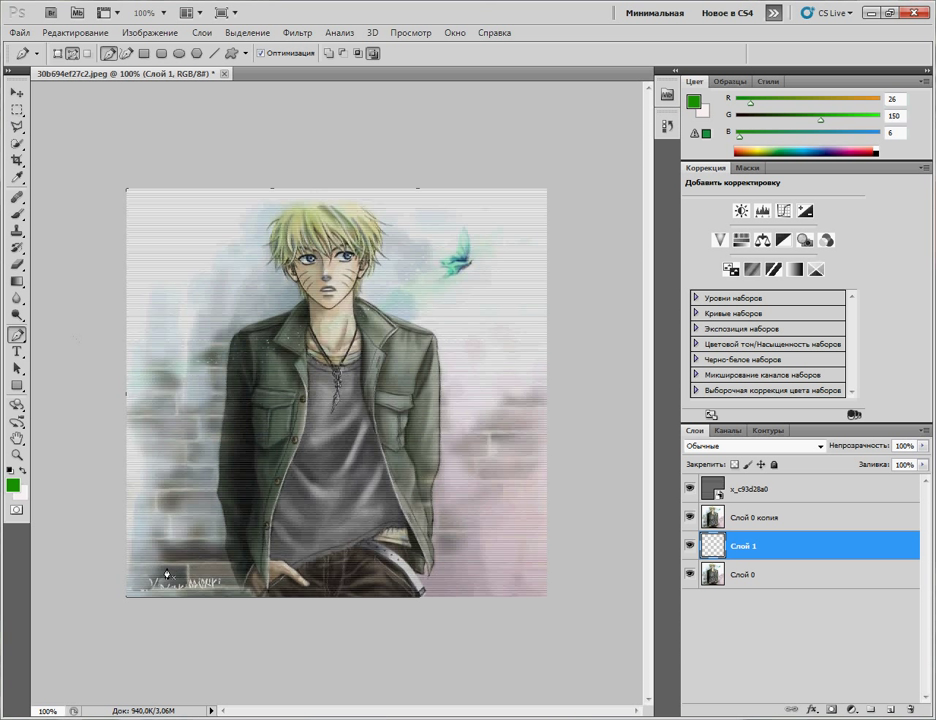
pyautogui.click(523, 429)
pyautogui.click(150, 322)
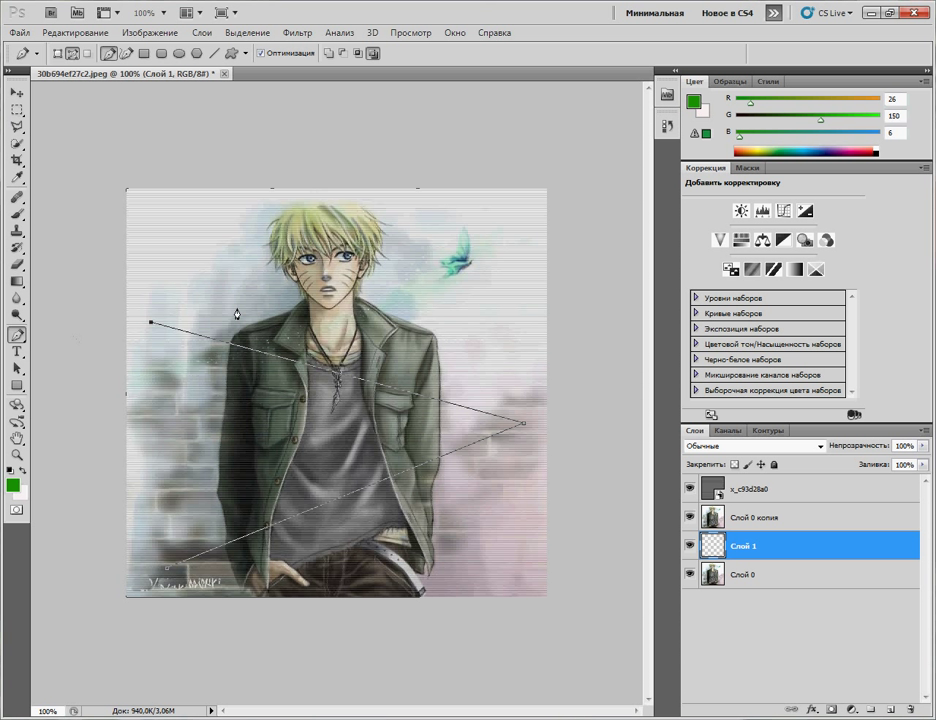
pyautogui.click(501, 220)
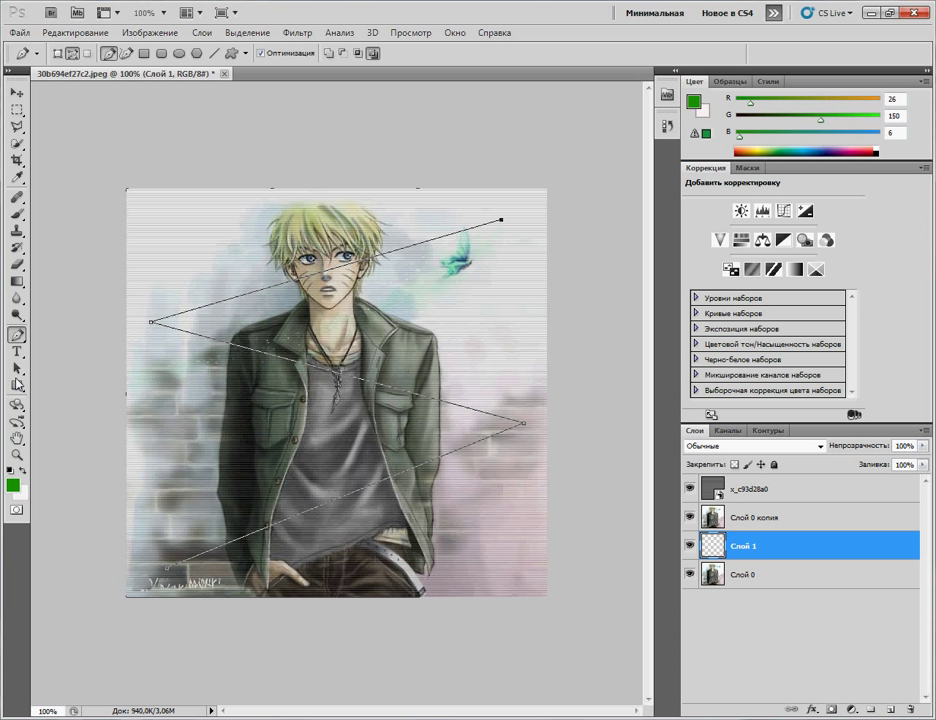
pyautogui.moveTo(22, 221); pyautogui.dragTo(58, 217)
# Step: Set the foreground colour to dark red R140 G2 B2 and the background colour to red
pyautogui.click(13, 484)
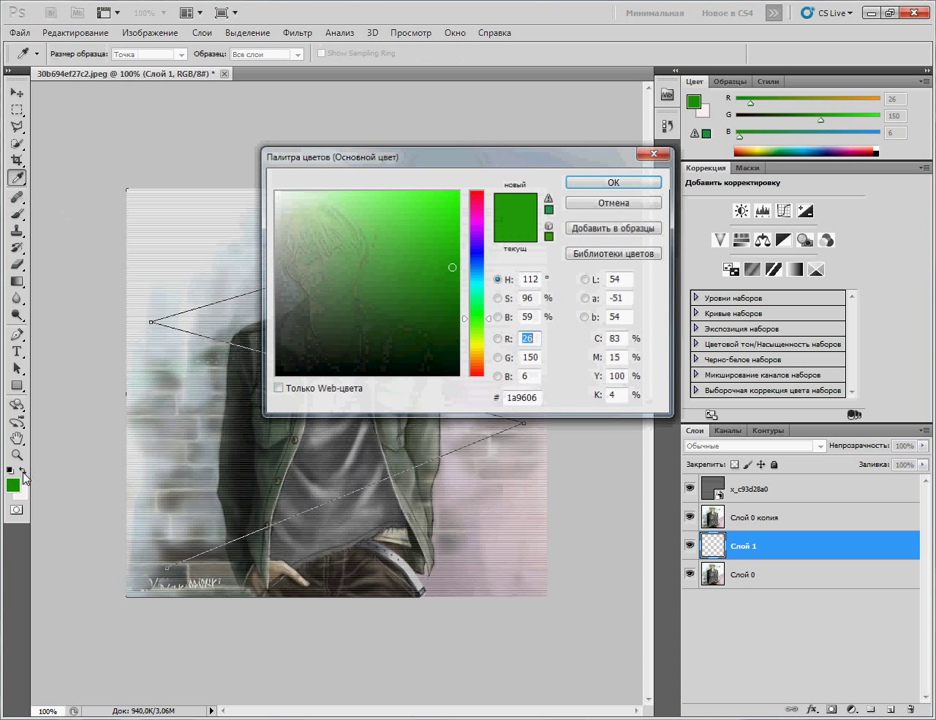
pyautogui.moveTo(464, 318); pyautogui.dragTo(464, 184)
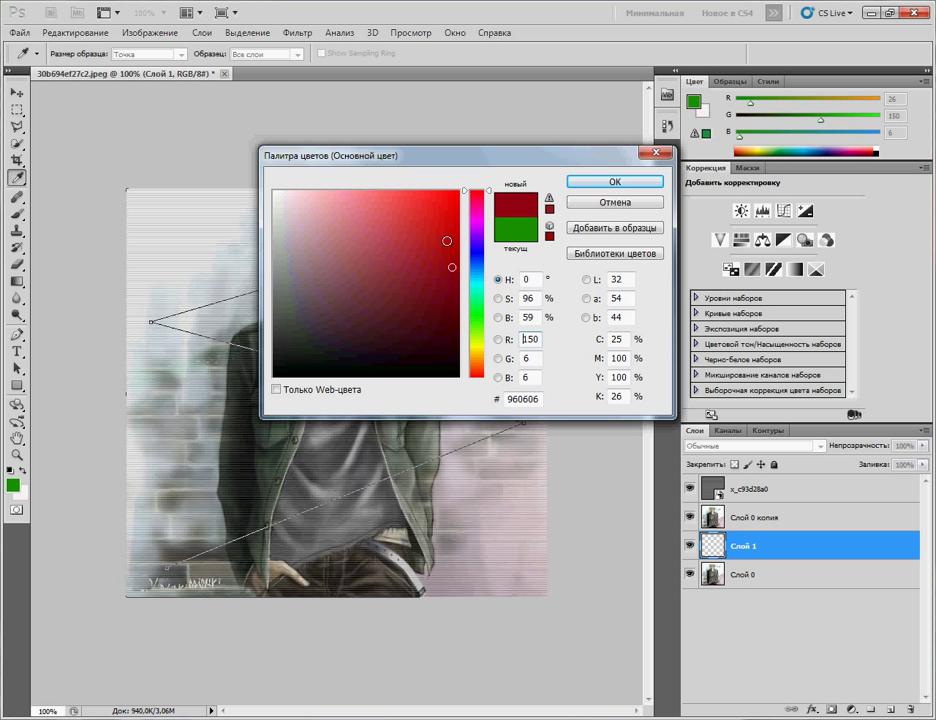
pyautogui.moveTo(452, 268); pyautogui.dragTo(455, 274)
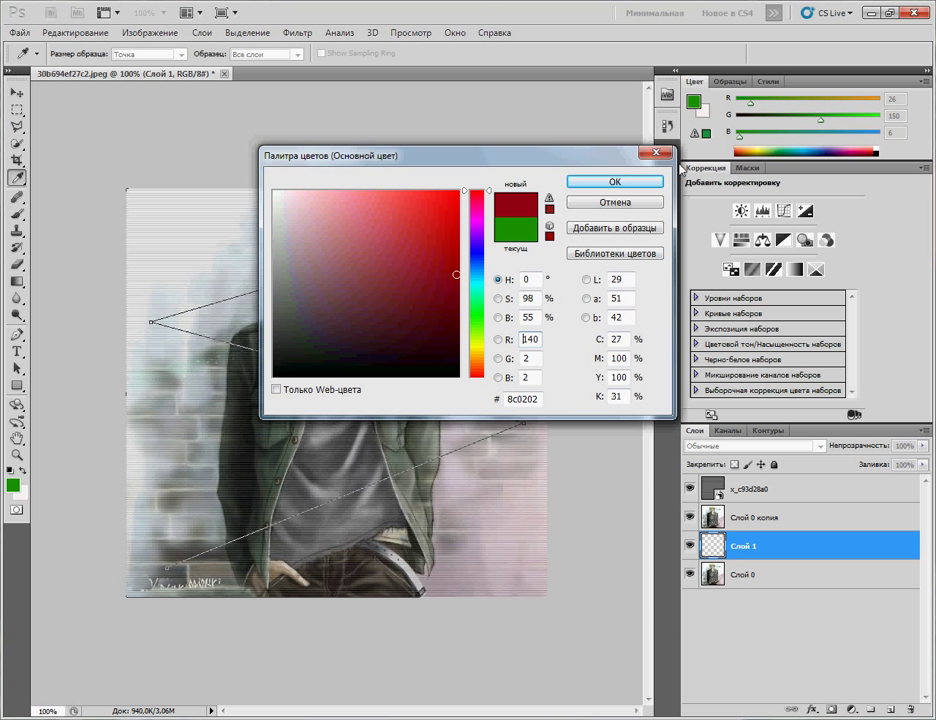
pyautogui.click(648, 183)
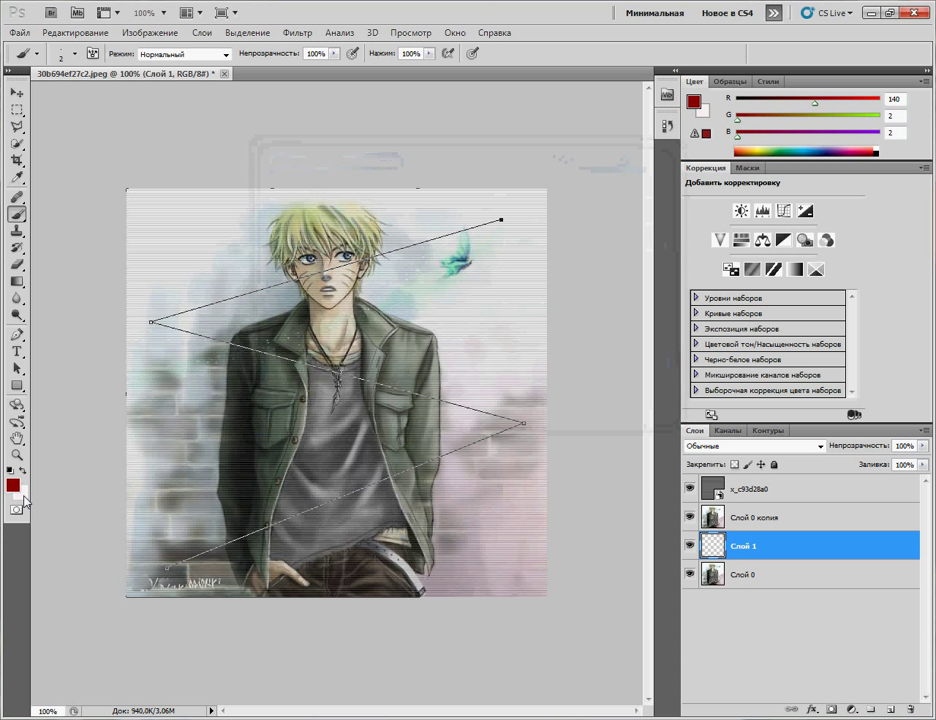
pyautogui.click(19, 490)
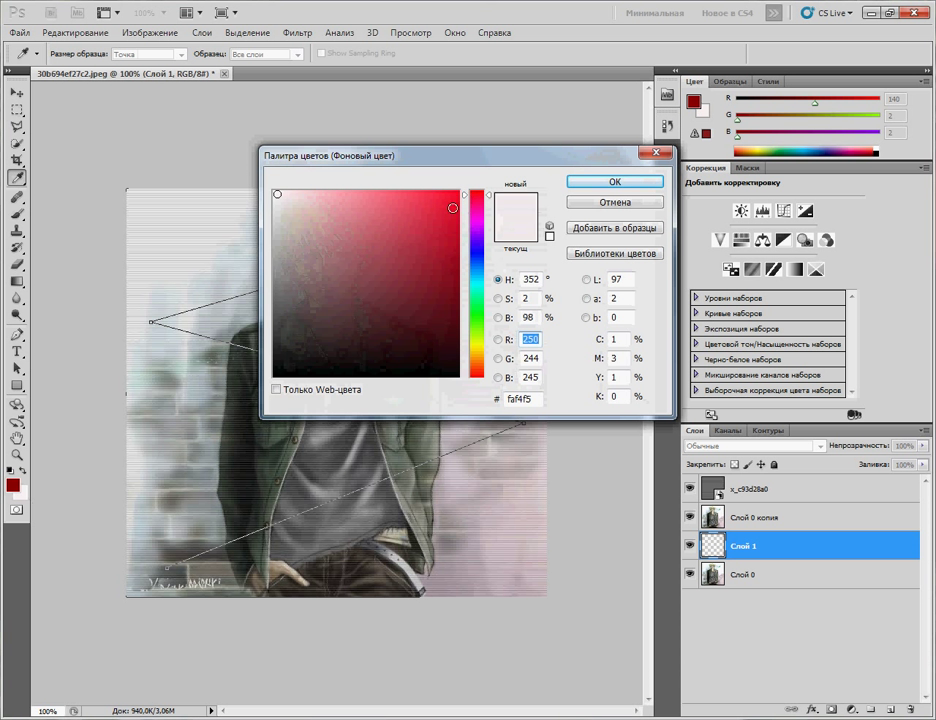
pyautogui.click(454, 260)
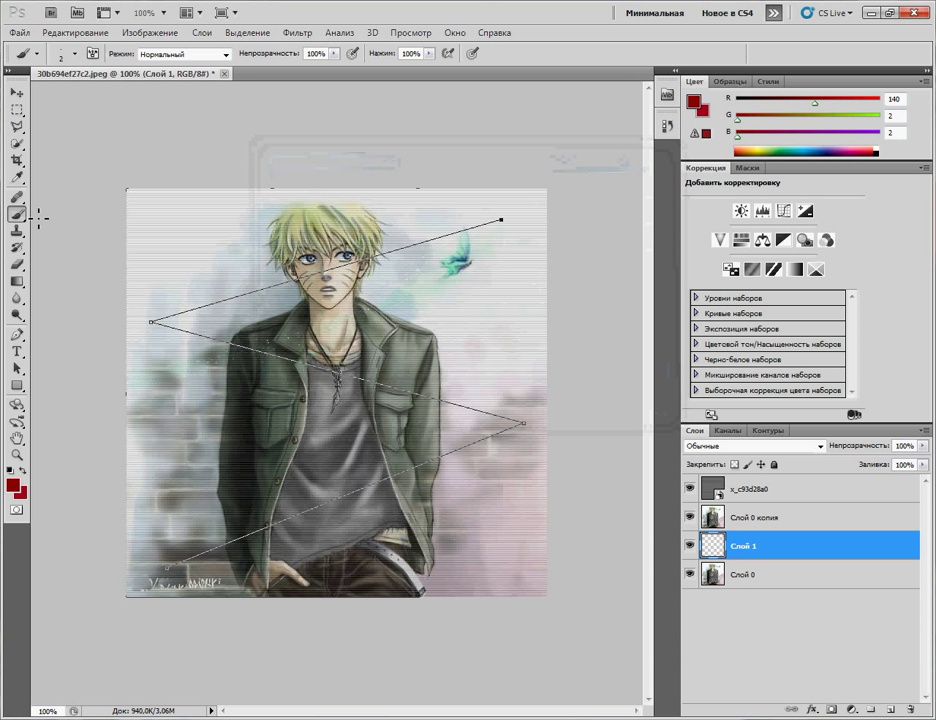
# Step: Open the Stroke Path settings for the zigzag path
pyautogui.click(17, 335)
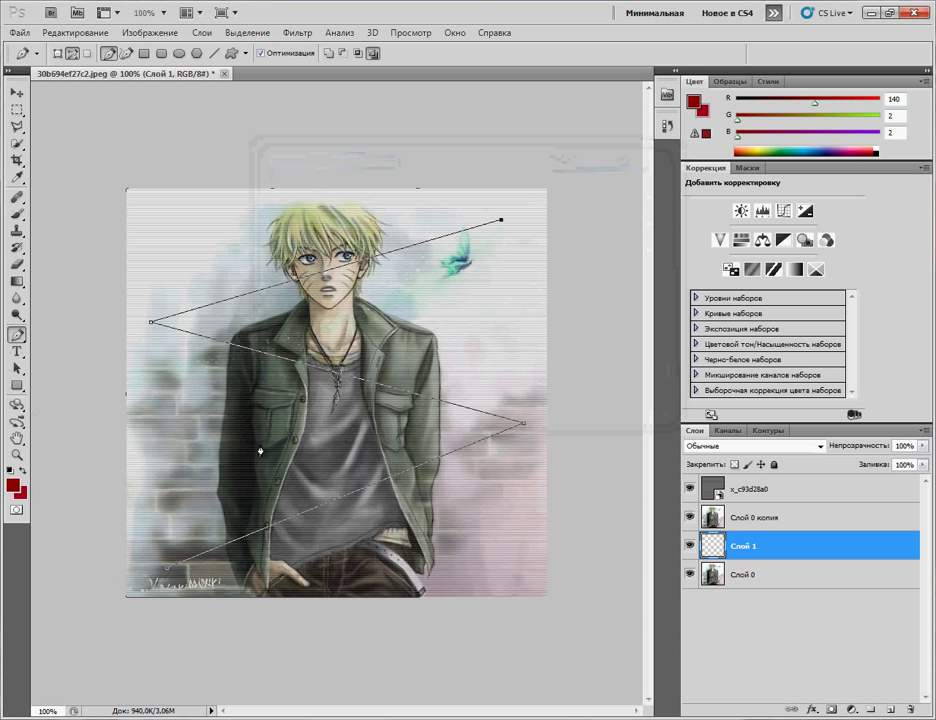
pyautogui.rightClick(311, 517)
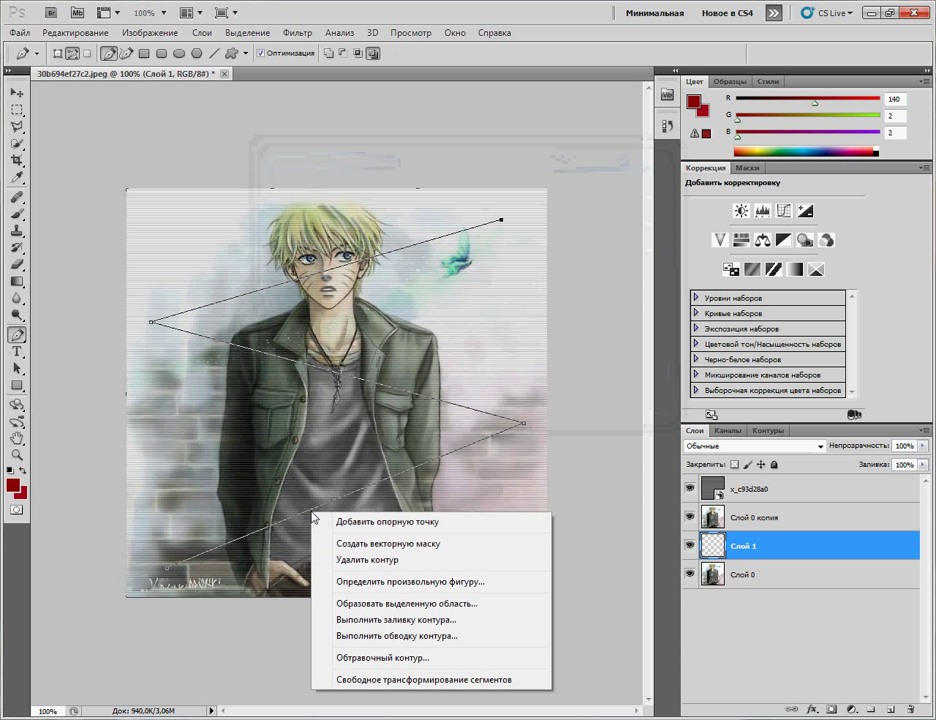
pyautogui.click(410, 635)
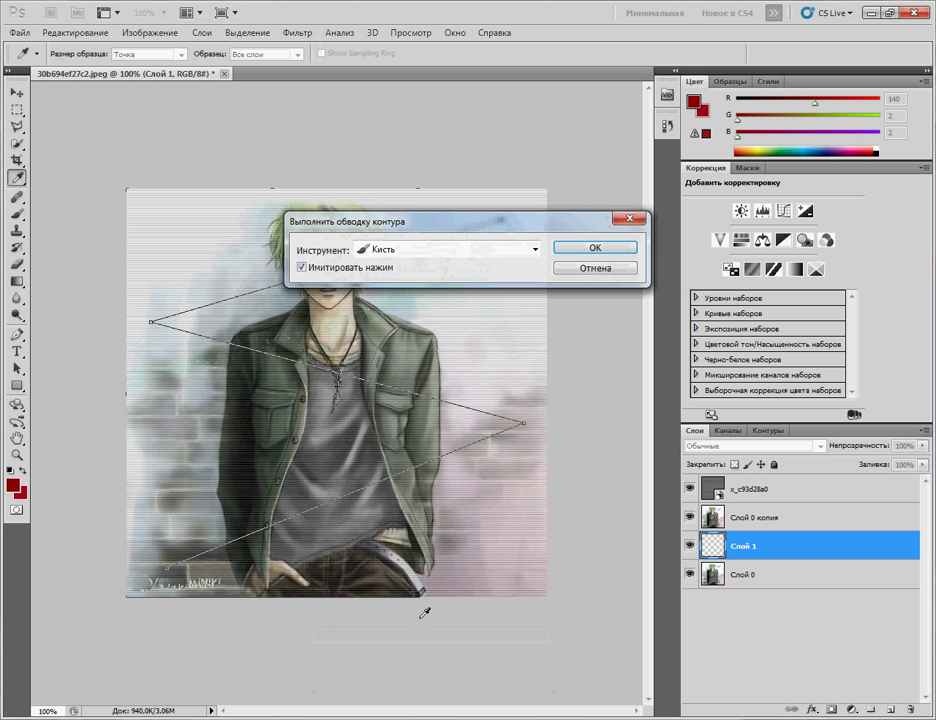
# Step: Stroke the zigzag path with the brush, then test a red path fill and undo it
pyautogui.click(595, 248)
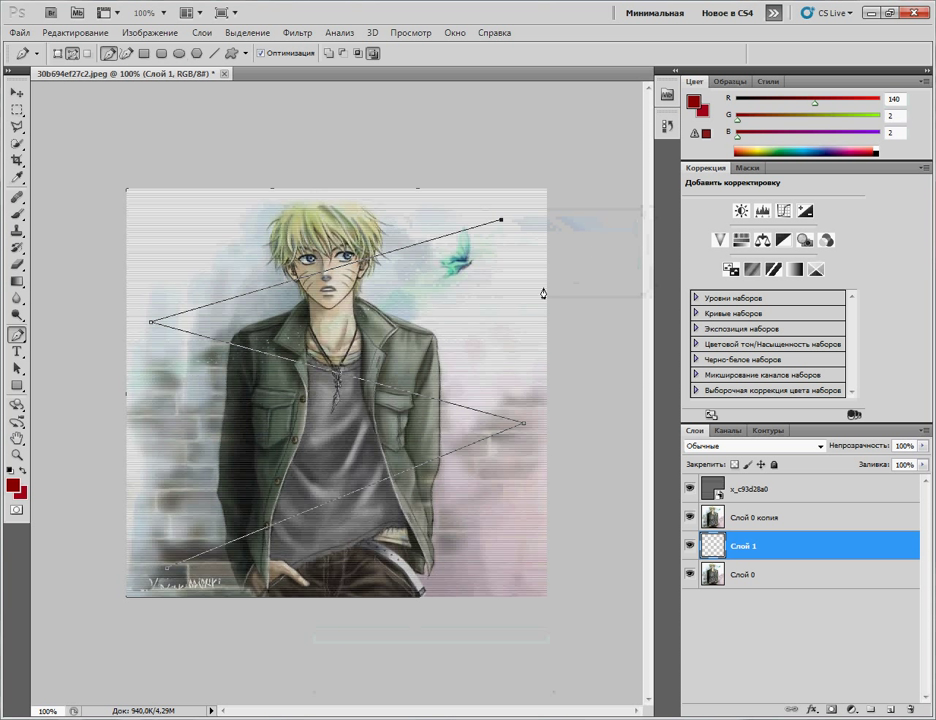
pyautogui.rightClick(338, 506)
pyautogui.click(392, 609)
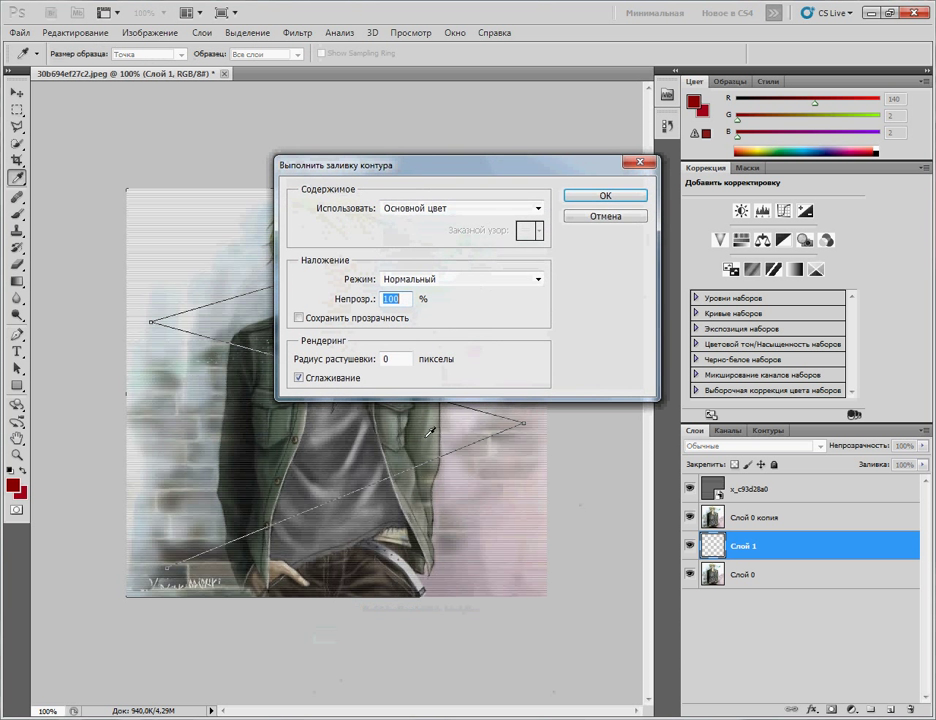
pyautogui.click(583, 199)
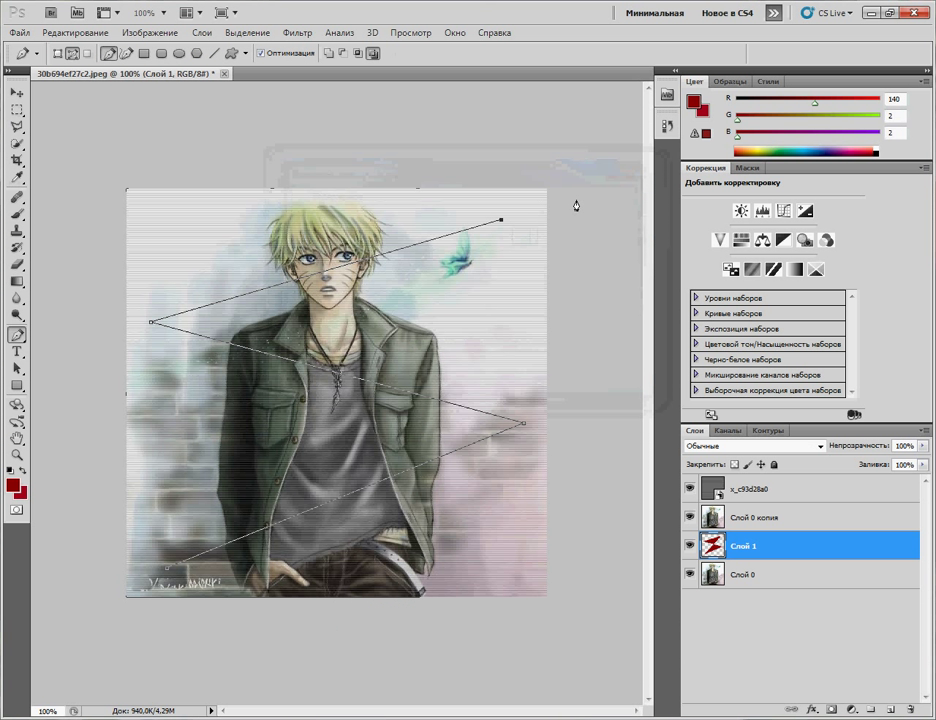
pyautogui.click(689, 517)
pyautogui.click(689, 517)
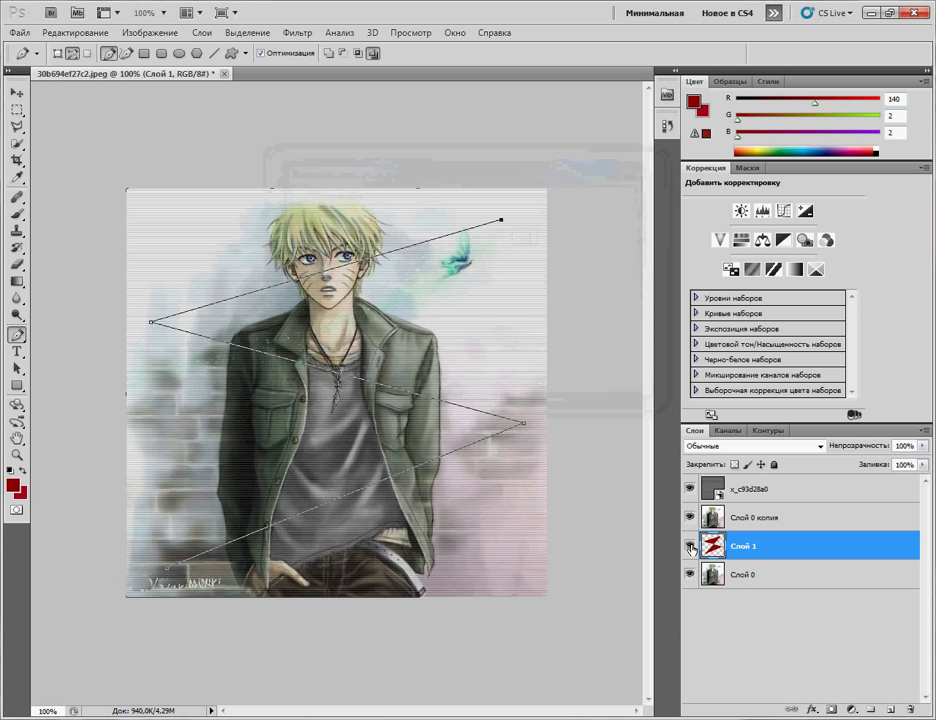
pyautogui.hotkey('ctrl', 'z')
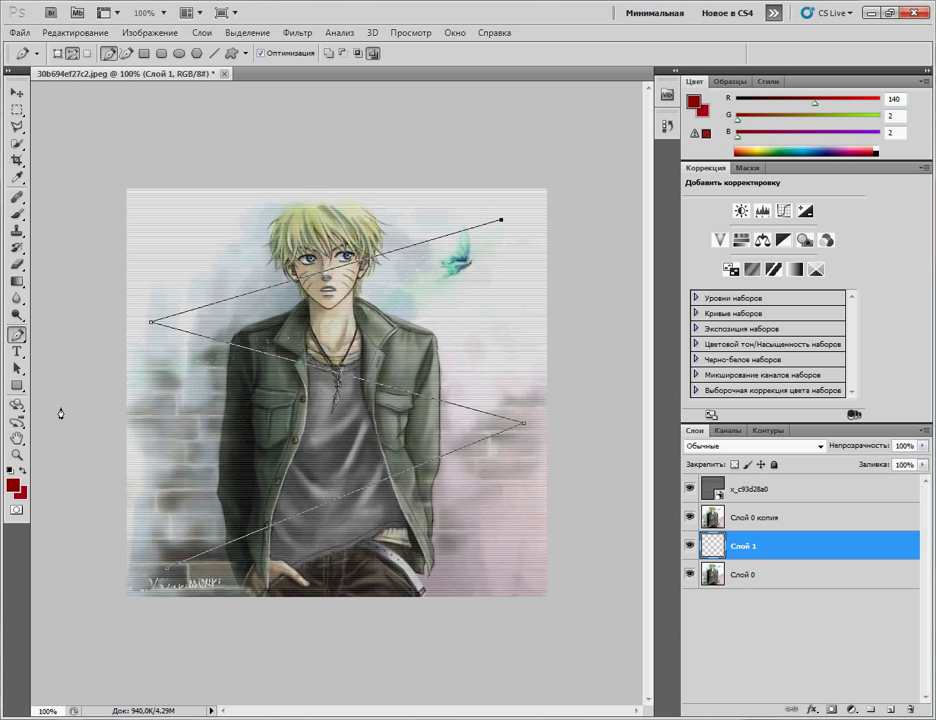
# Step: Stroke the zigzag path again with the brush
pyautogui.rightClick(356, 497)
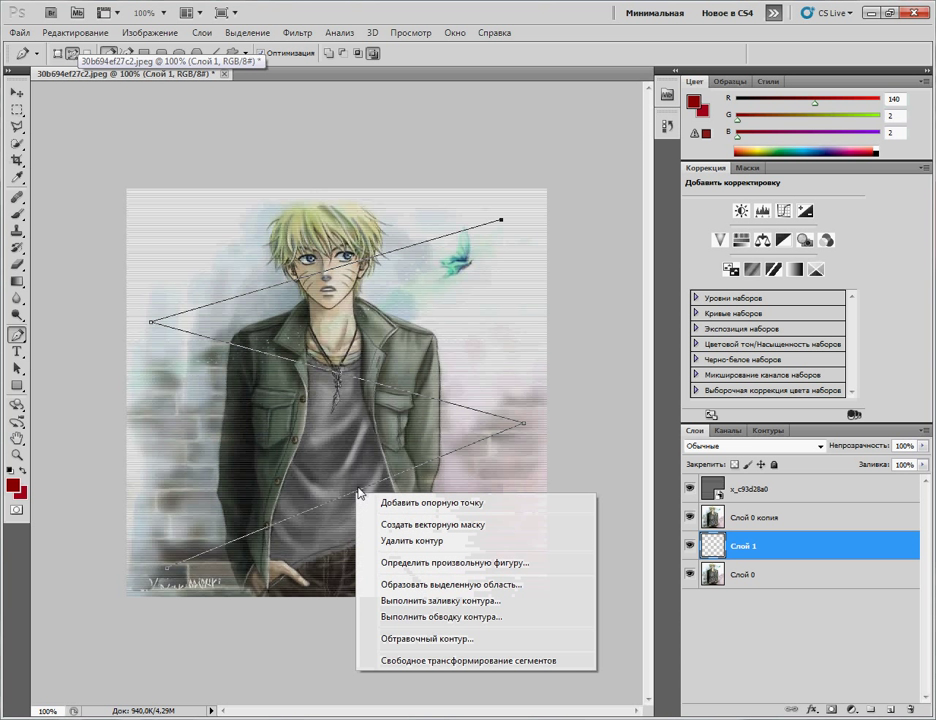
pyautogui.click(462, 618)
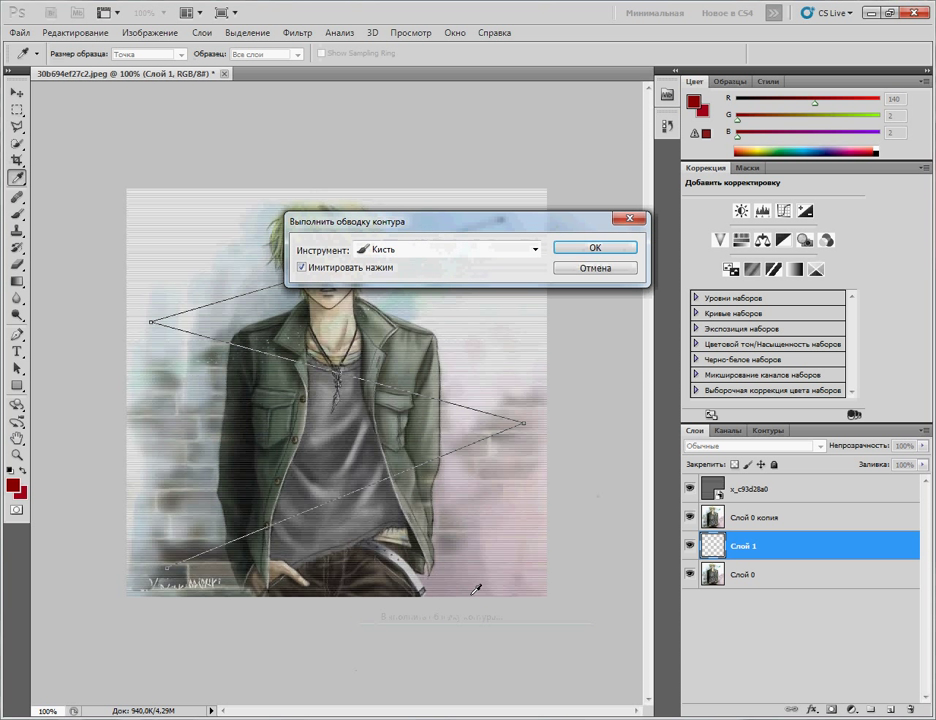
pyautogui.click(590, 248)
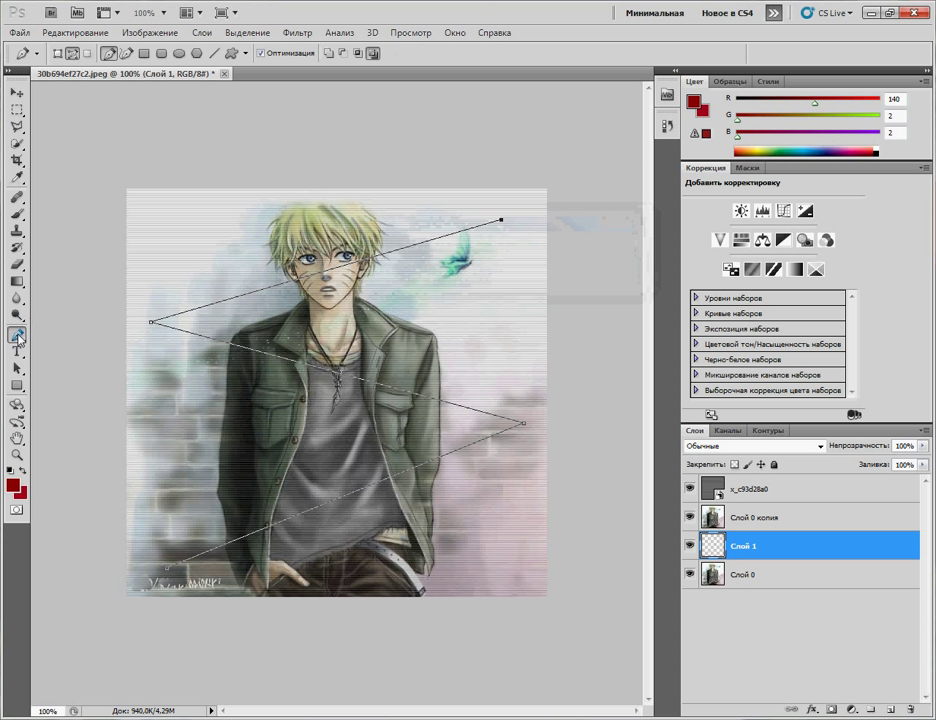
# Step: Reset colours to black and white, then set the foreground to dark red R145 G1 B1
pyautogui.click(13, 490)
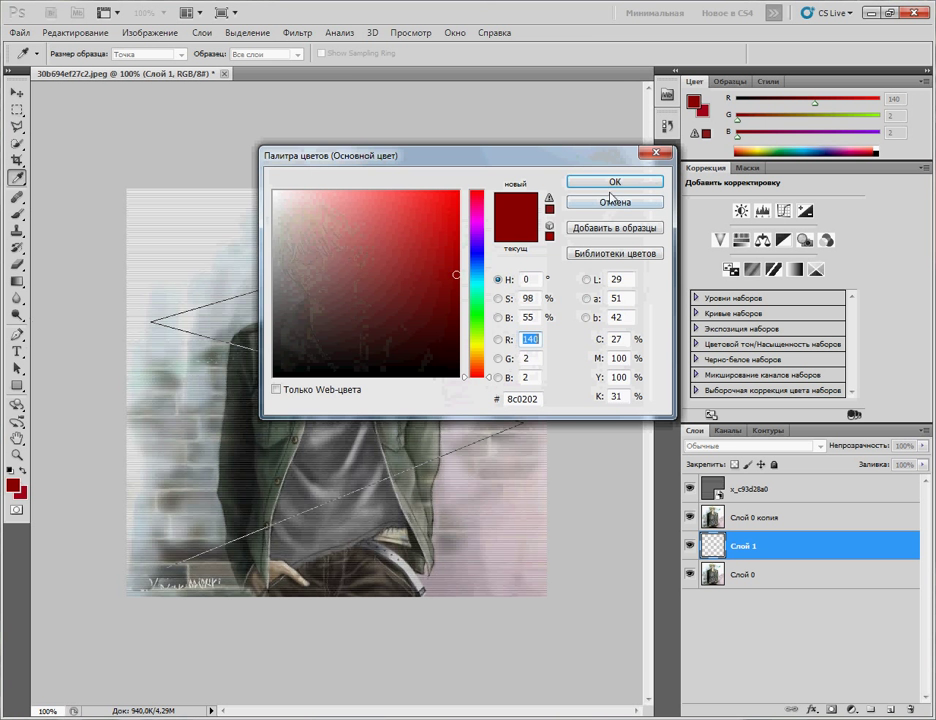
pyautogui.click(611, 198)
pyautogui.click(12, 469)
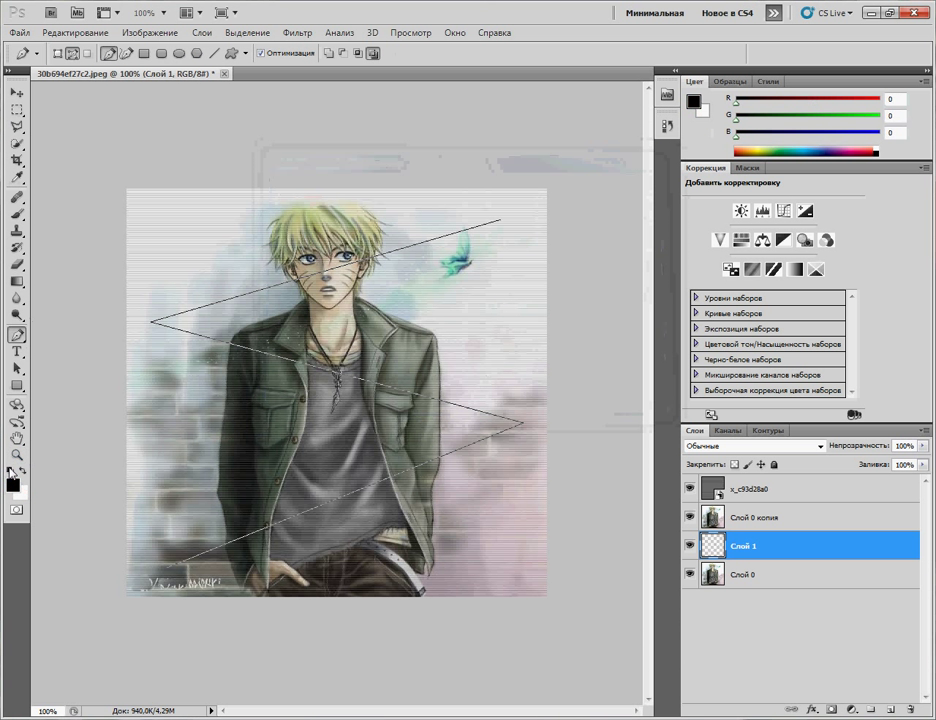
pyautogui.click(12, 484)
pyautogui.click(458, 268)
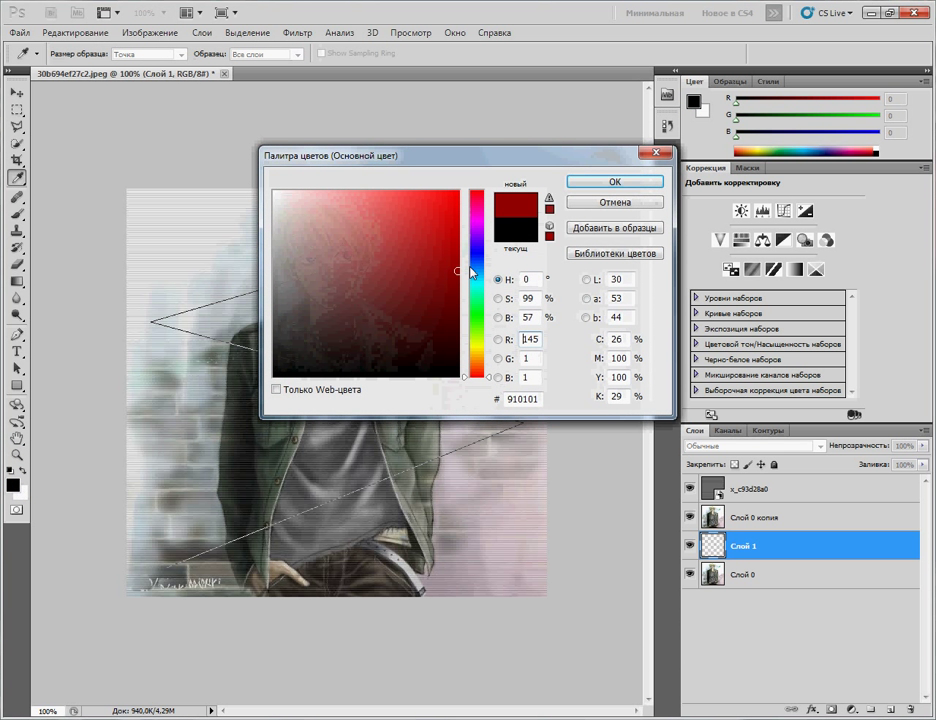
pyautogui.click(612, 181)
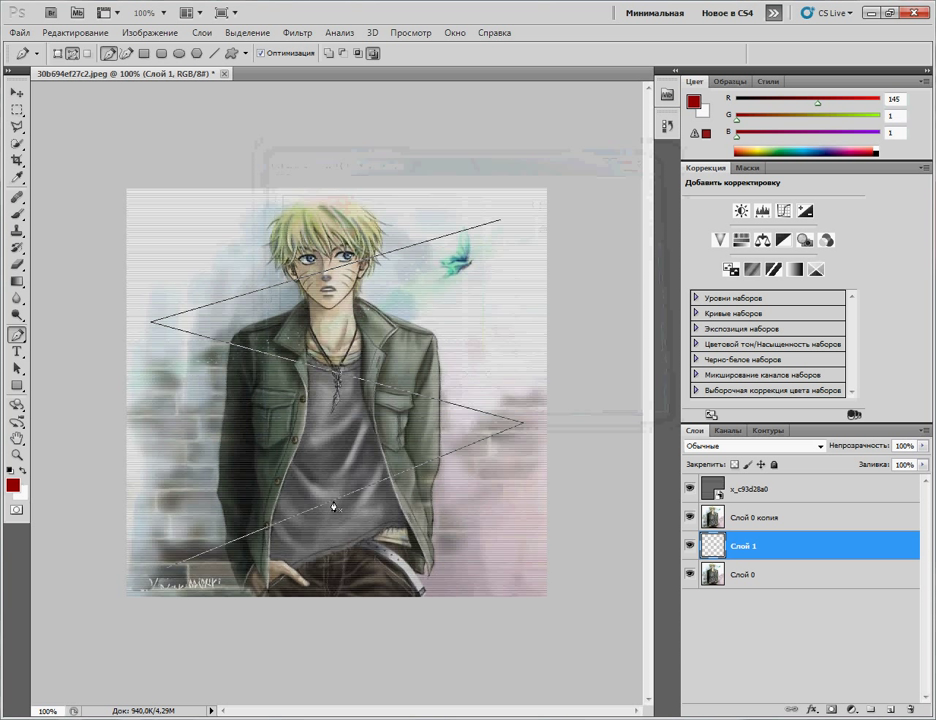
# Step: Delete the working path and make Контур 1 the active path
pyautogui.click(768, 430)
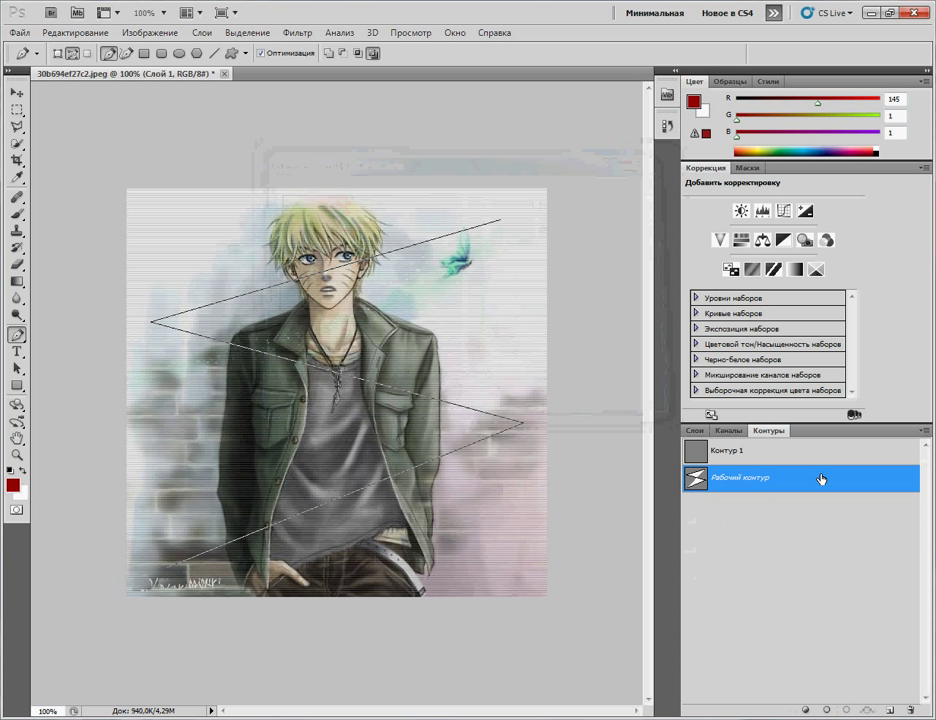
pyautogui.press('Delete')
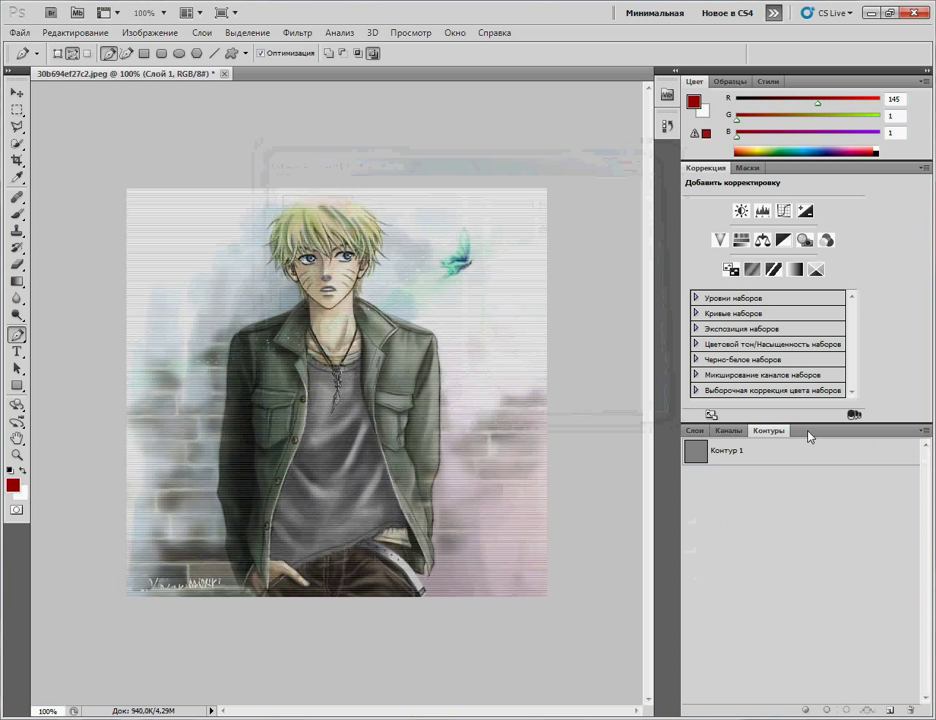
pyautogui.click(697, 458)
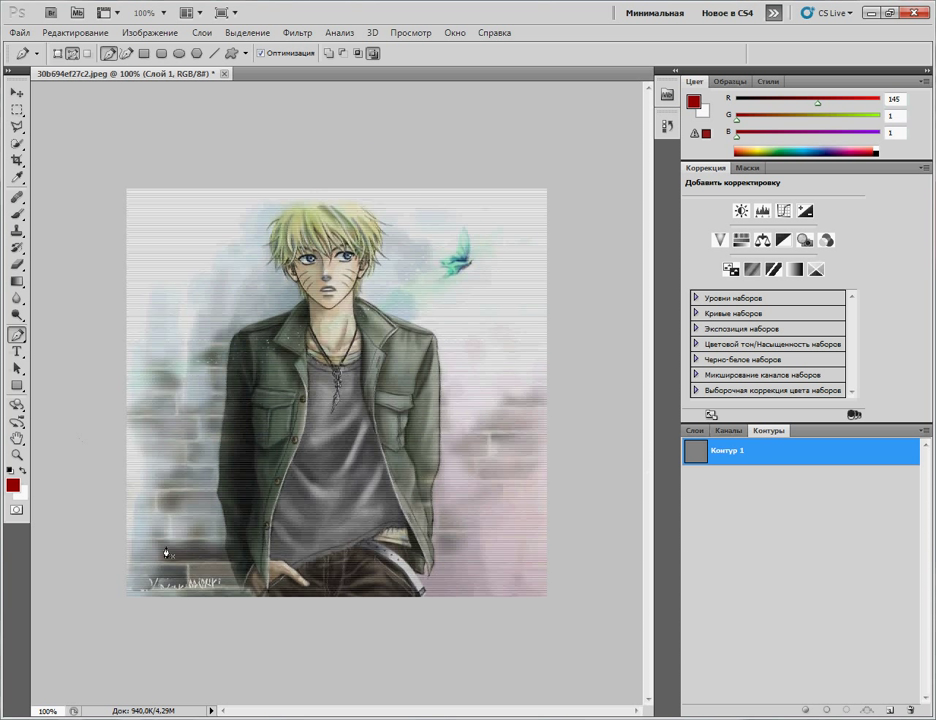
# Step: Draw a new five-point zigzag across the portrait, ending at the top left
pyautogui.click(530, 431)
pyautogui.click(172, 541)
pyautogui.click(156, 352)
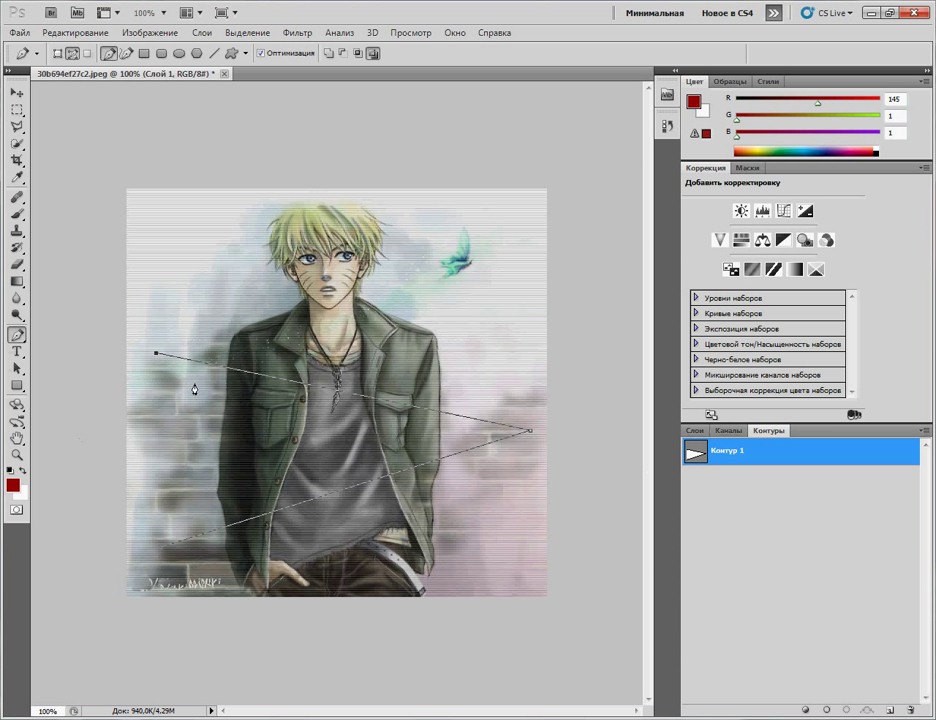
pyautogui.click(509, 277)
pyautogui.click(201, 215)
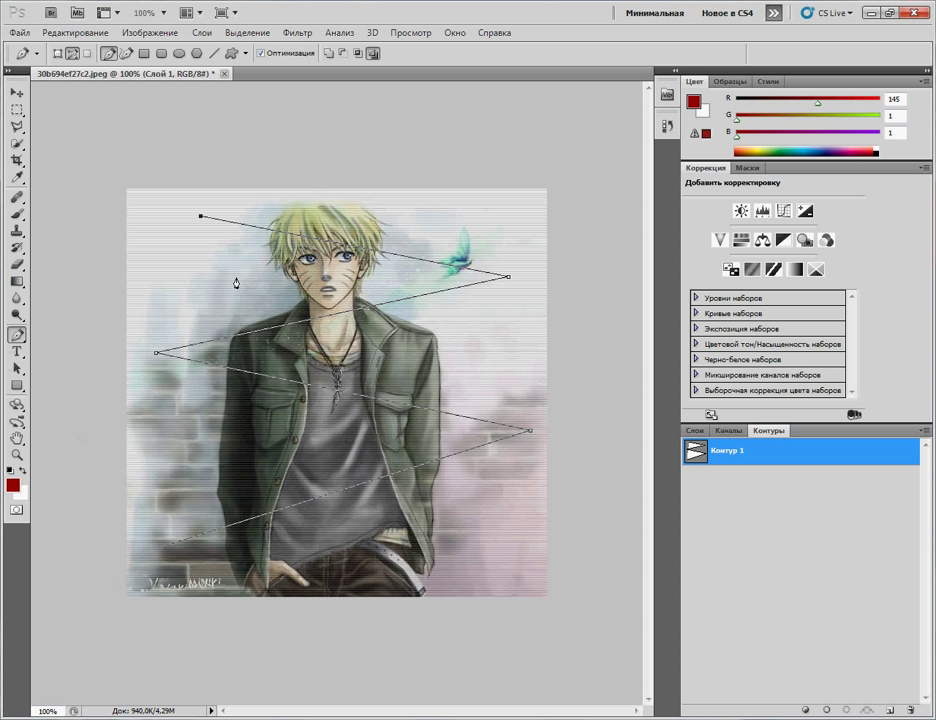
# Step: Stroke the new zigzag path with the brush
pyautogui.rightClick(330, 502)
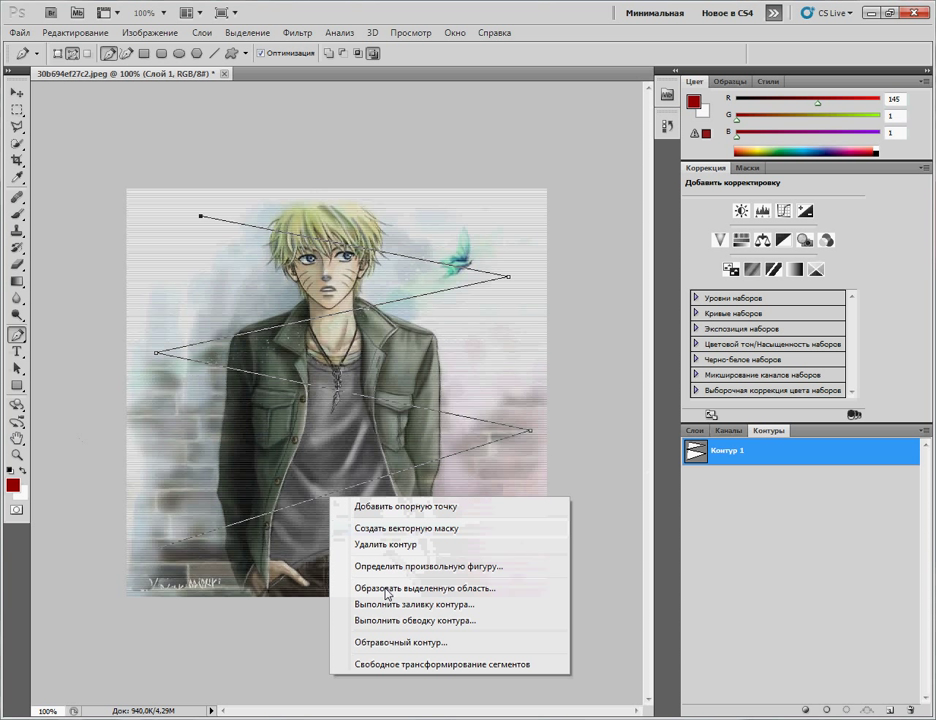
pyautogui.click(403, 621)
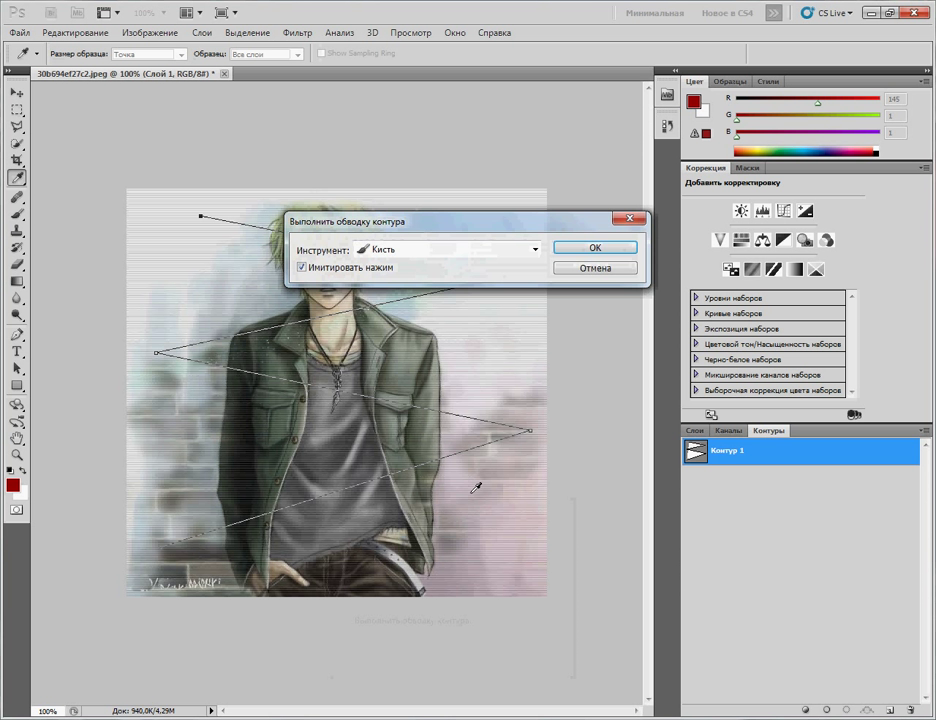
pyautogui.click(590, 246)
pyautogui.click(700, 431)
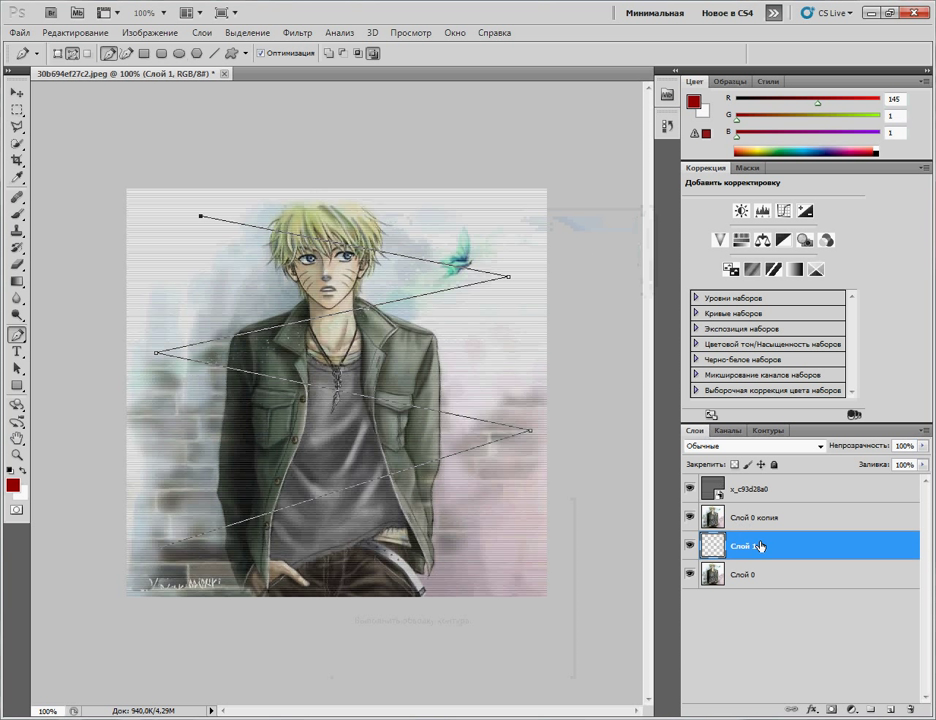
# Step: Fill the zigzag path with red on Слой 1 and toggle Слой 0 копия to compare
pyautogui.rightClick(389, 481)
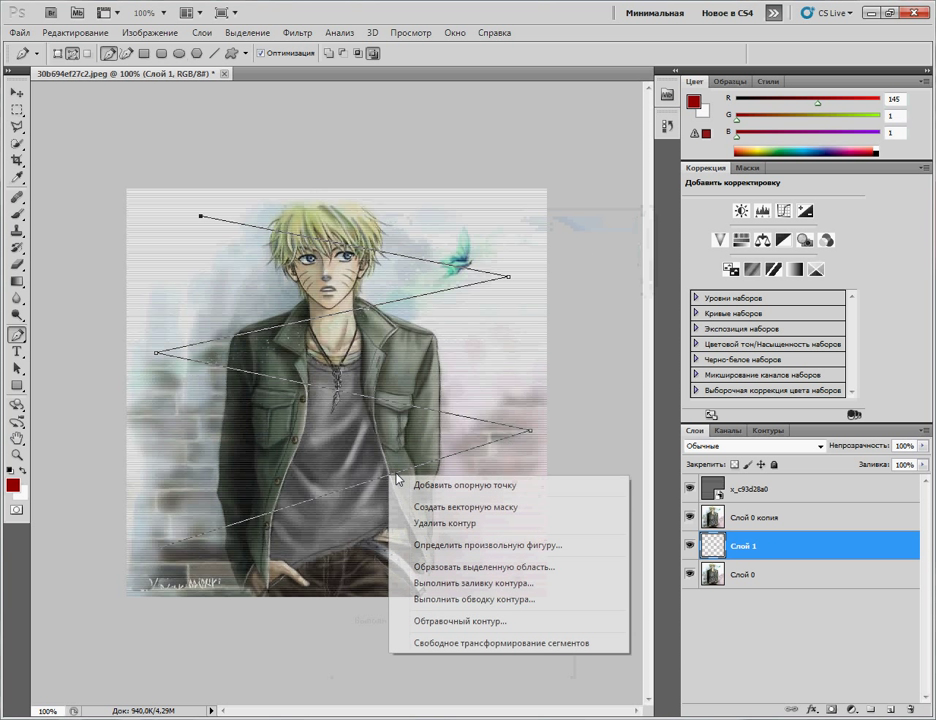
pyautogui.click(456, 582)
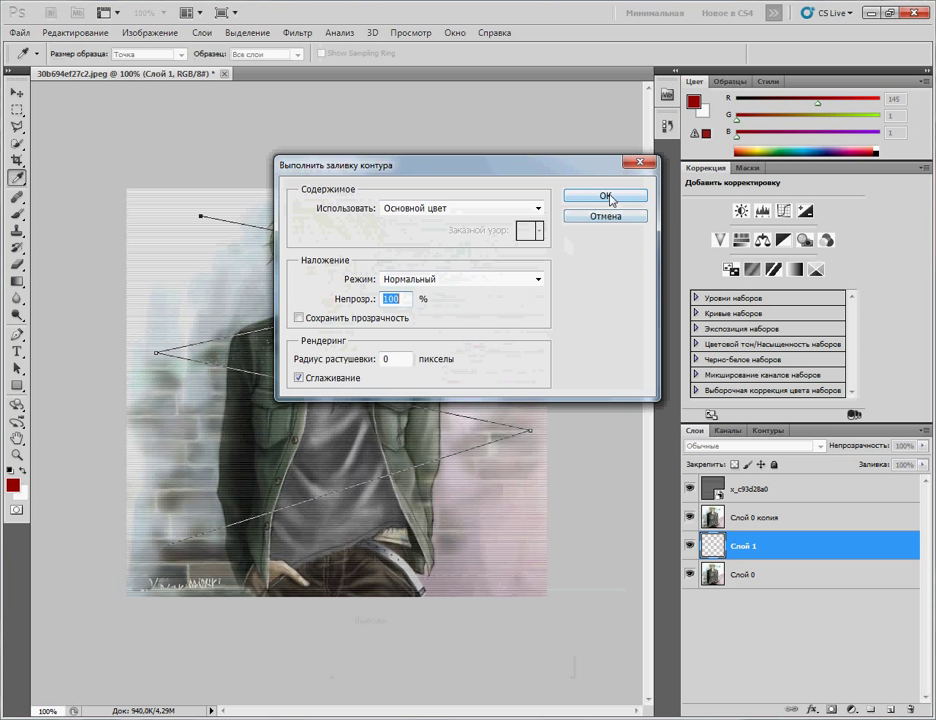
pyautogui.click(608, 198)
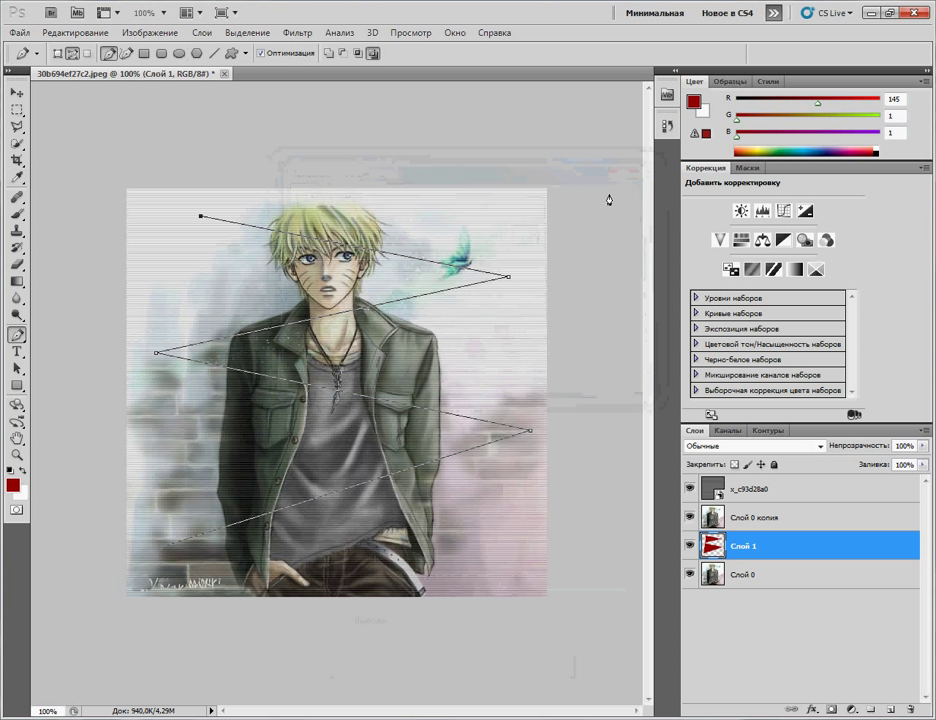
pyautogui.click(689, 518)
pyautogui.click(689, 518)
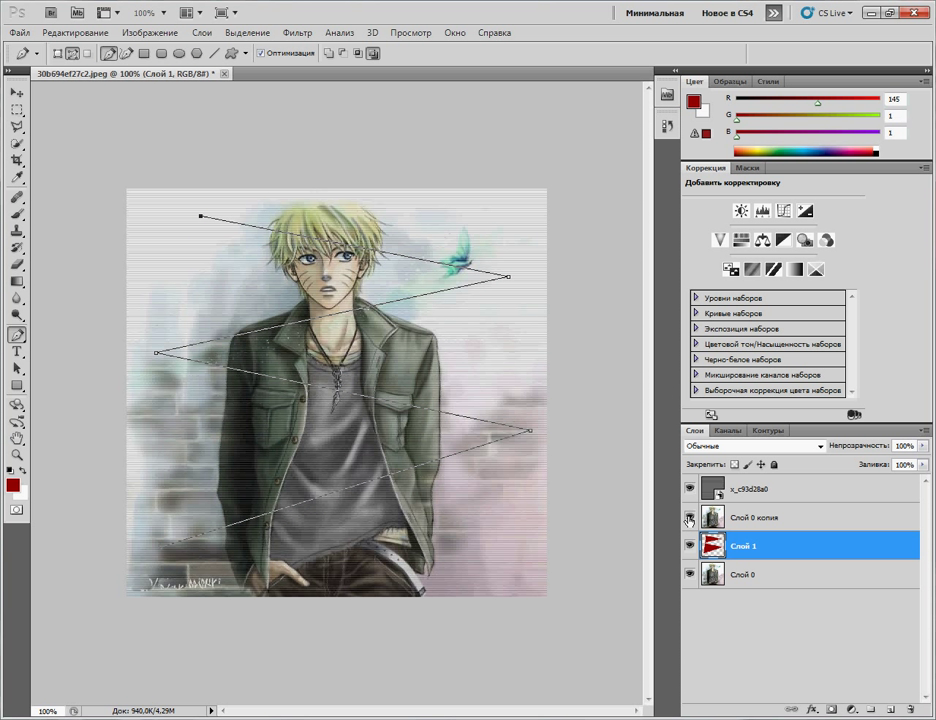
pyautogui.click(689, 518)
pyautogui.click(689, 518)
# Step: Undo the red path fill, hide Слой 0 копия, and bring up the Paths list
pyautogui.hotkey('ctrl', 'z')
pyautogui.click(690, 518)
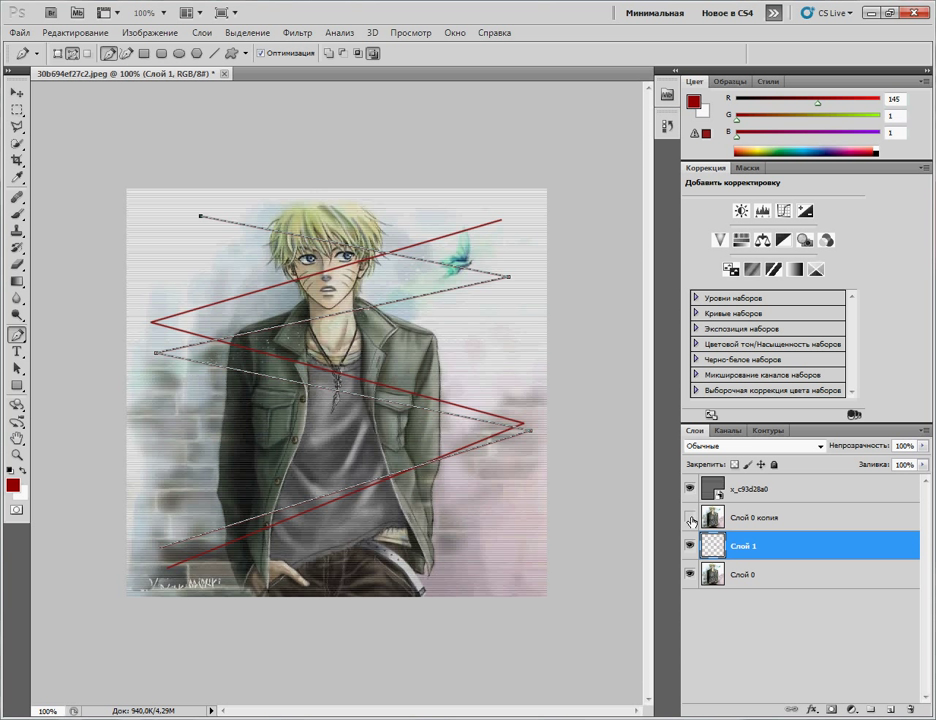
pyautogui.click(770, 432)
pyautogui.click(698, 432)
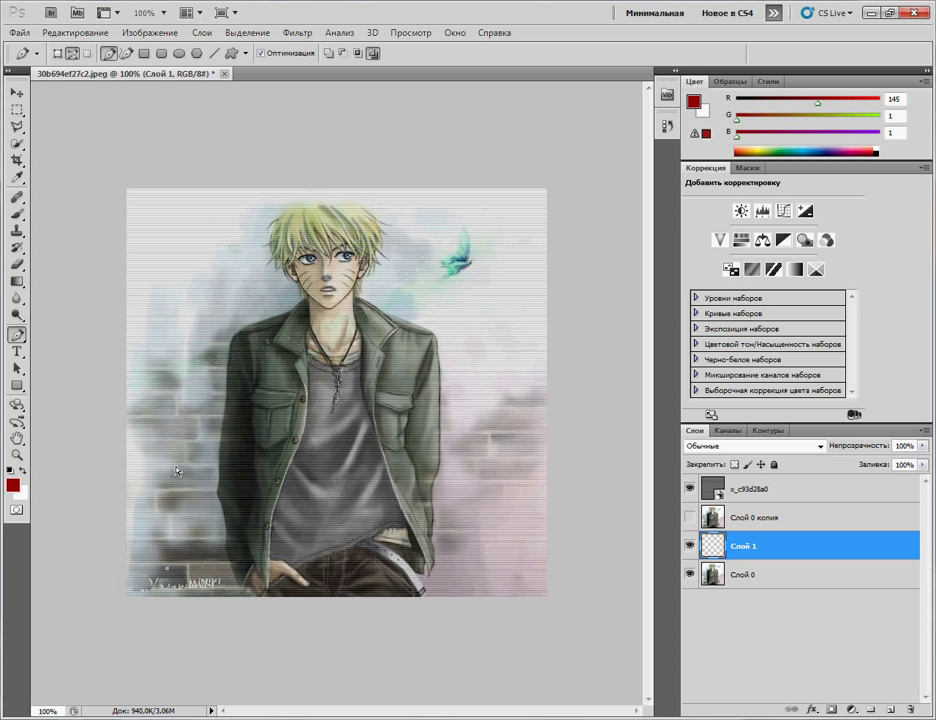
pyautogui.click(770, 431)
# Step: Delete the old work path and draw a new four-point zigzag path from lower left to upper right
pyautogui.press('Delete')
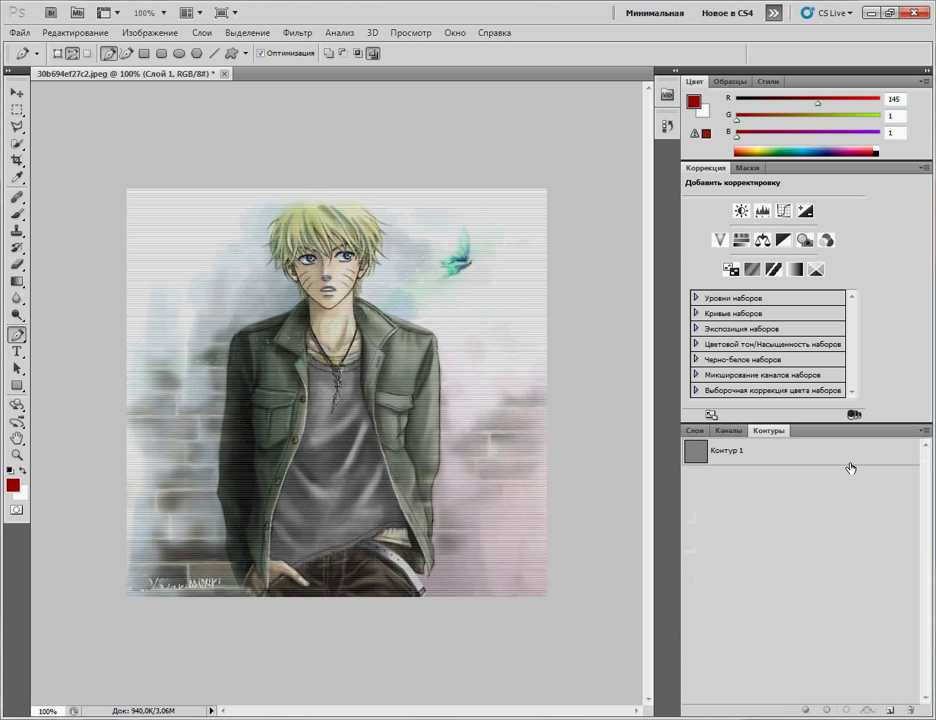
pyautogui.click(694, 431)
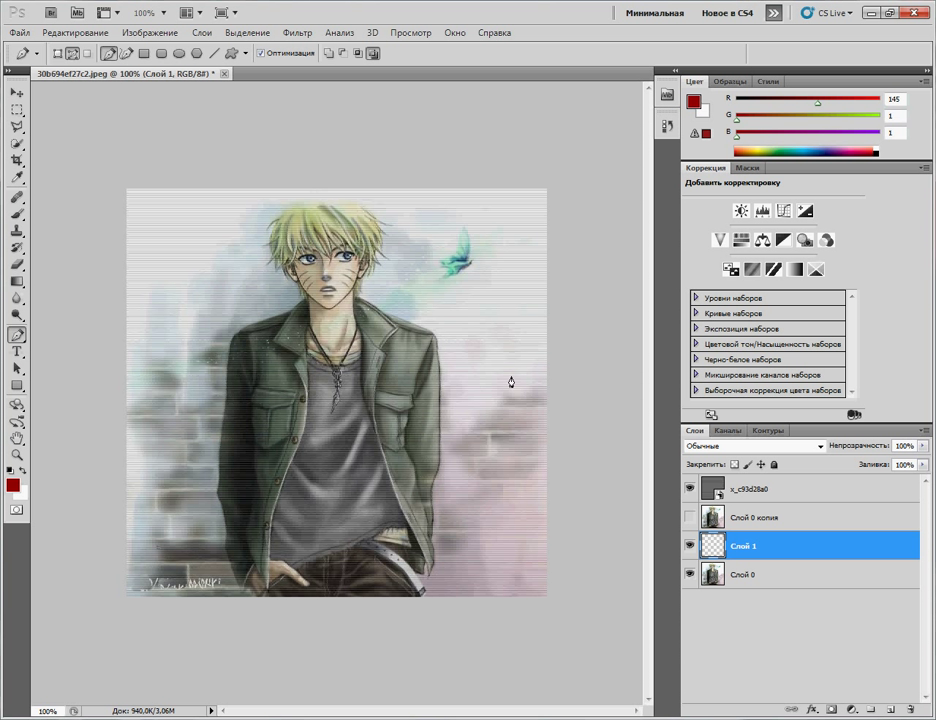
pyautogui.moveTo(523, 397); pyautogui.dragTo(413, 339)
pyautogui.click(163, 282)
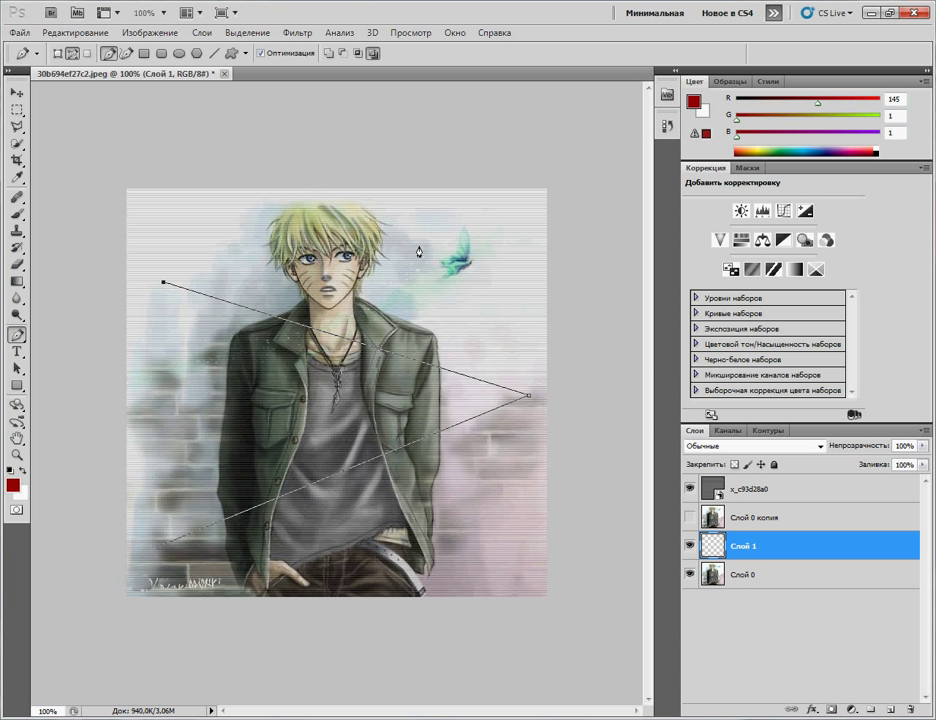
pyautogui.click(505, 209)
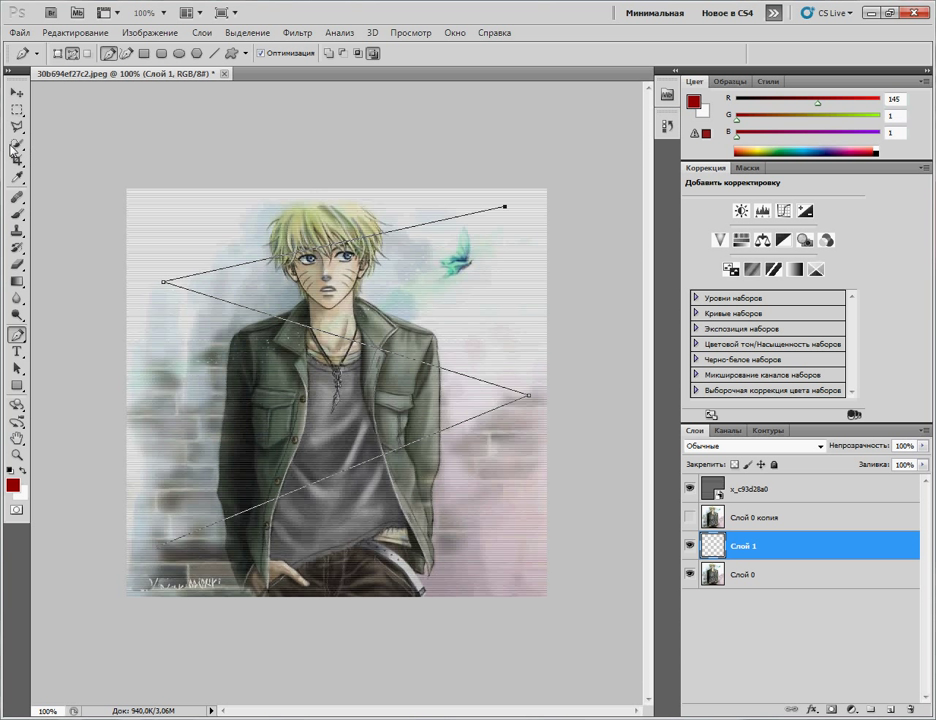
# Step: Select the Brush tool and set its size to 29 px
pyautogui.click(18, 213)
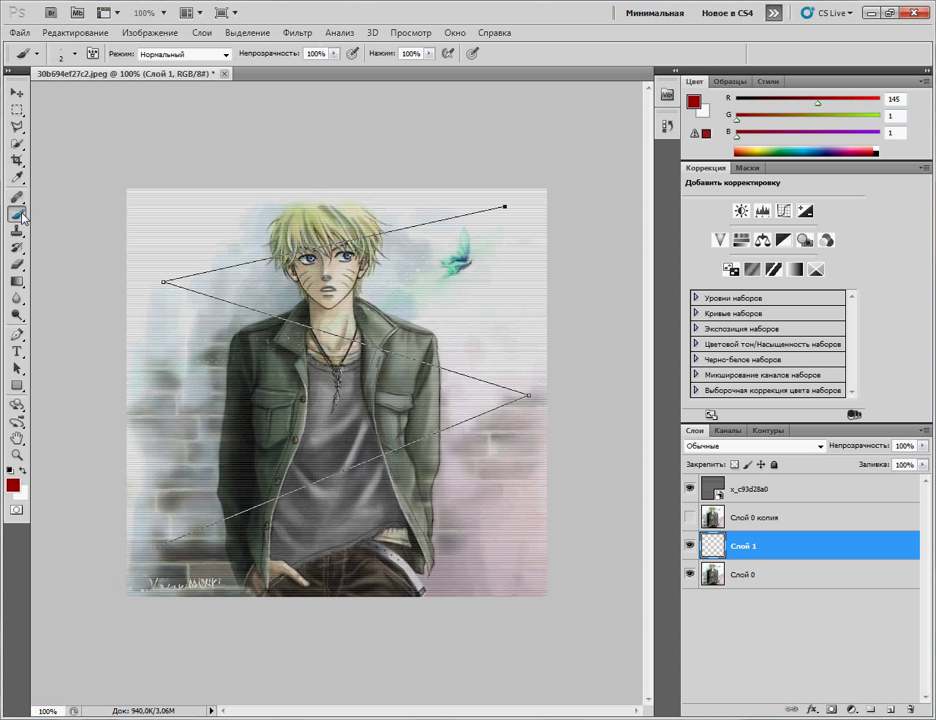
pyautogui.click(75, 53)
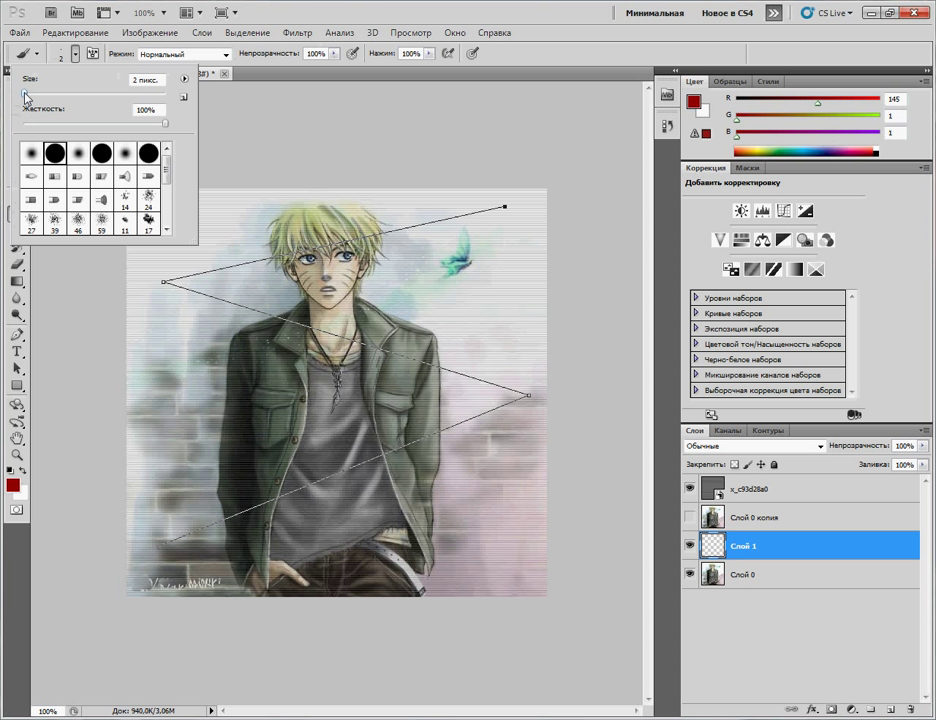
pyautogui.moveTo(25, 97)
pyautogui.mouseDown()
pyautogui.moveTo(79, 94)
pyautogui.moveTo(50, 94)
pyautogui.mouseUp()
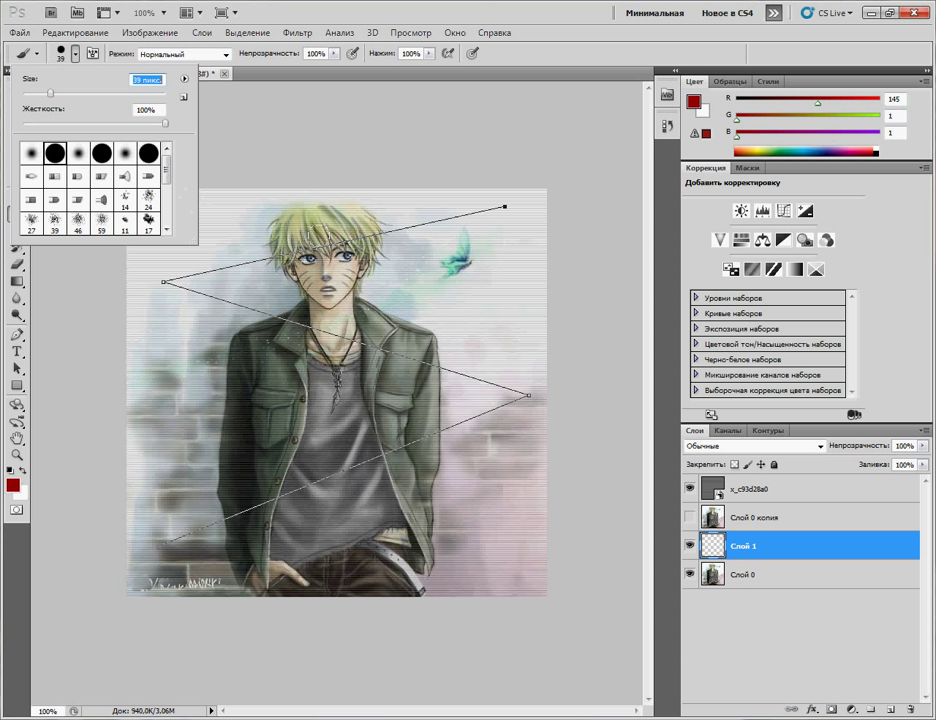
pyautogui.moveTo(50, 94); pyautogui.dragTo(43, 96)
pyautogui.click(272, 144)
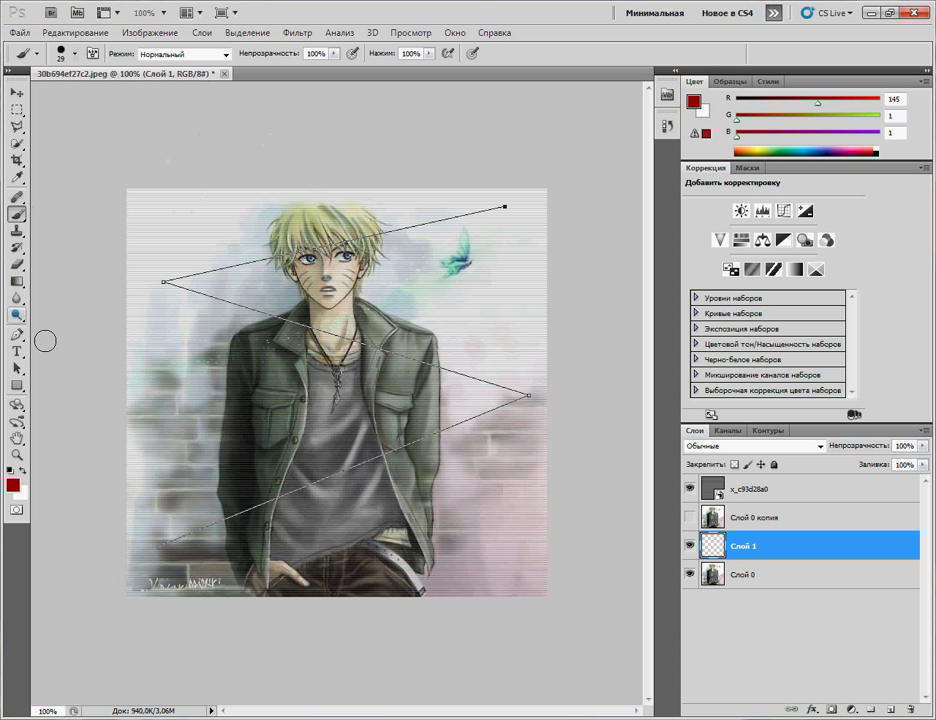
pyautogui.click(17, 335)
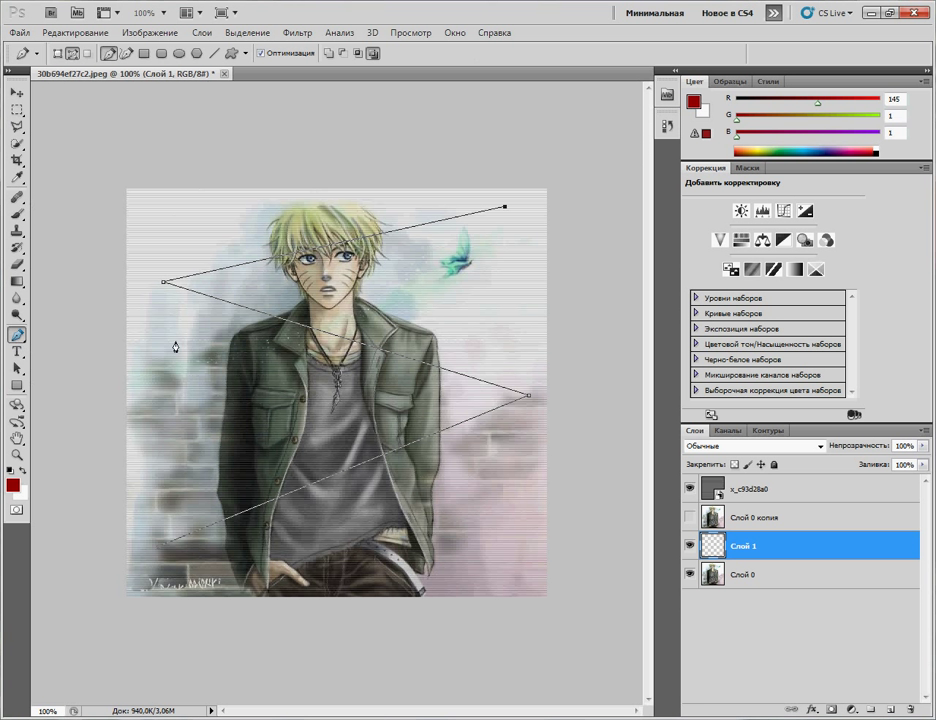
# Step: Stroke the zigzag path with the Brush, Simulate Pressure off, onto Слой 1
pyautogui.rightClick(366, 468)
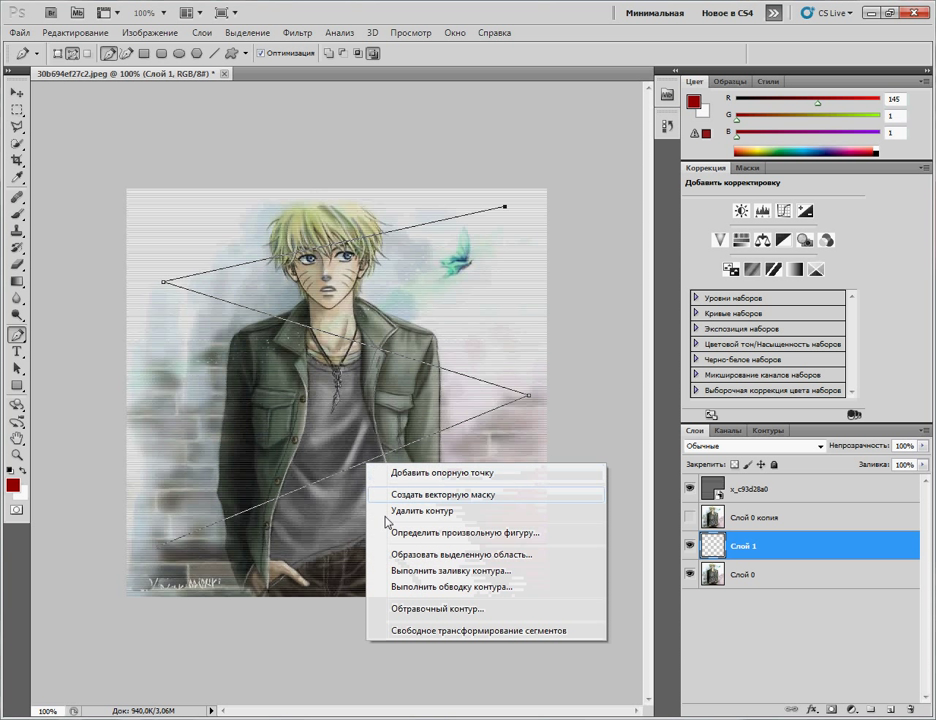
pyautogui.click(413, 589)
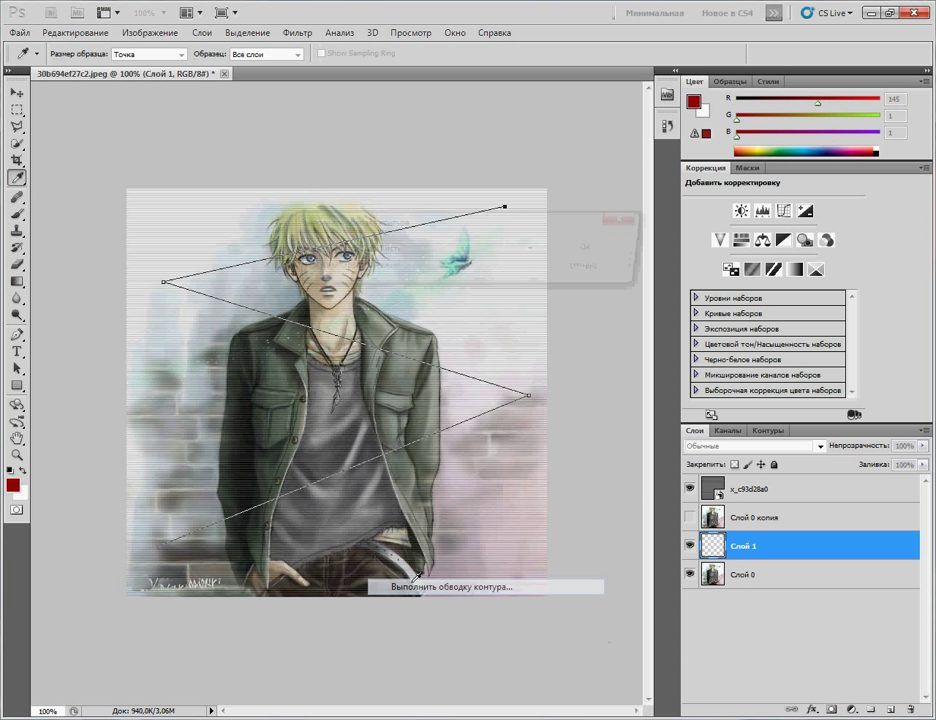
pyautogui.click(468, 249)
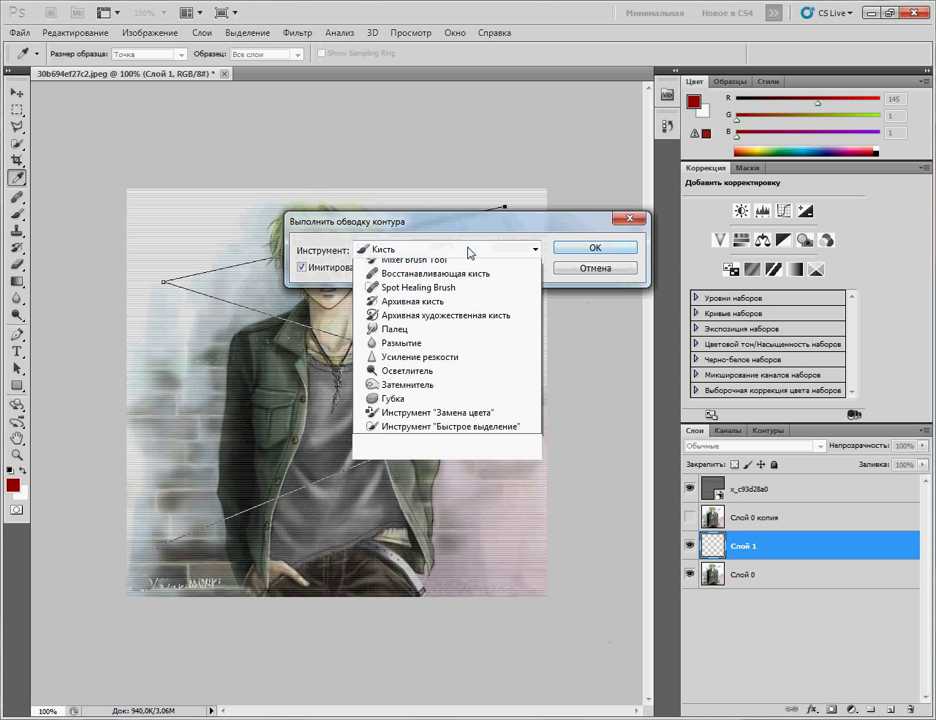
pyautogui.click(435, 278)
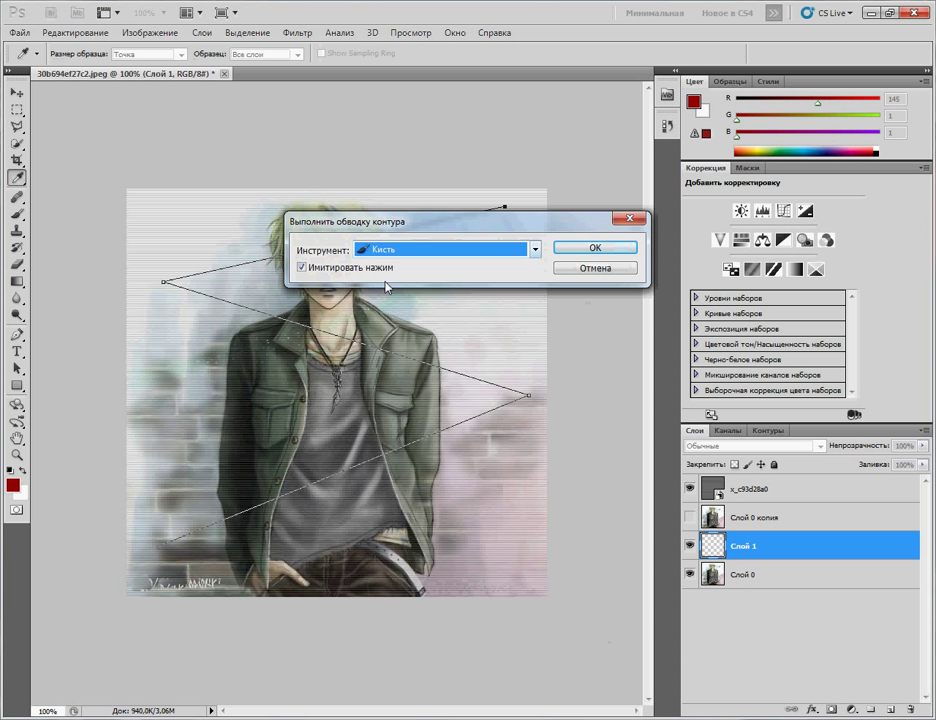
pyautogui.click(302, 268)
pyautogui.click(590, 248)
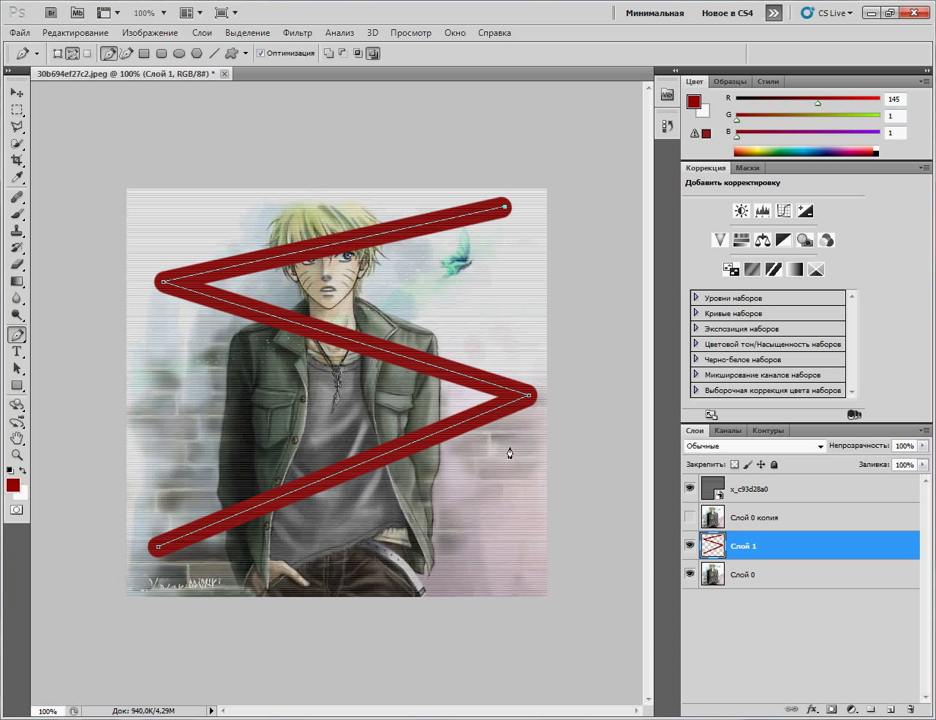
# Step: Delete the Контур 1 path and the work path, then return to Layers
pyautogui.click(770, 433)
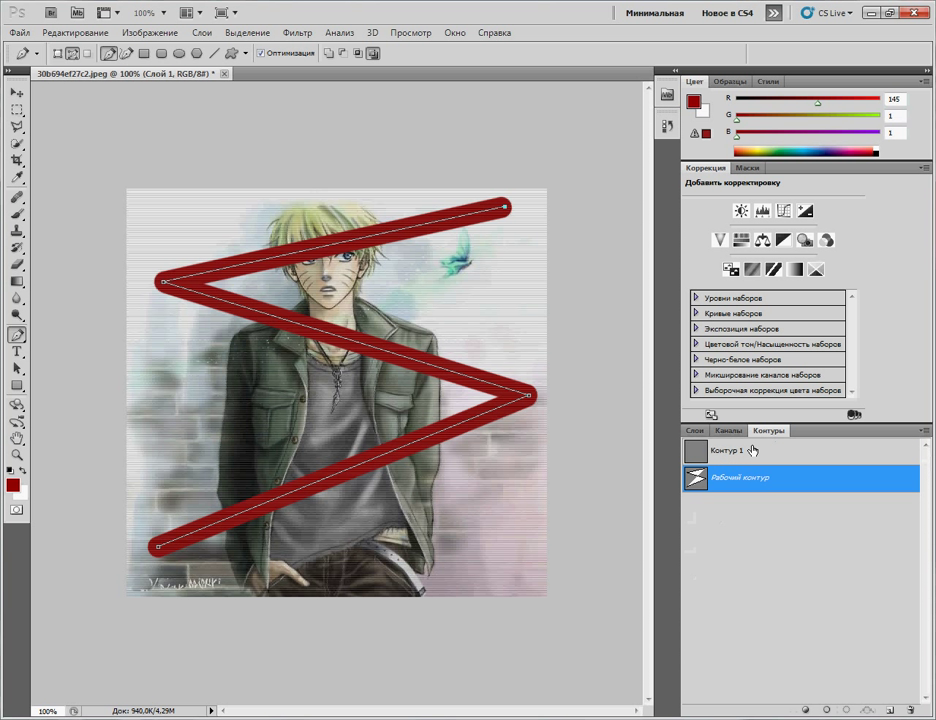
pyautogui.rightClick(740, 448)
pyautogui.click(784, 473)
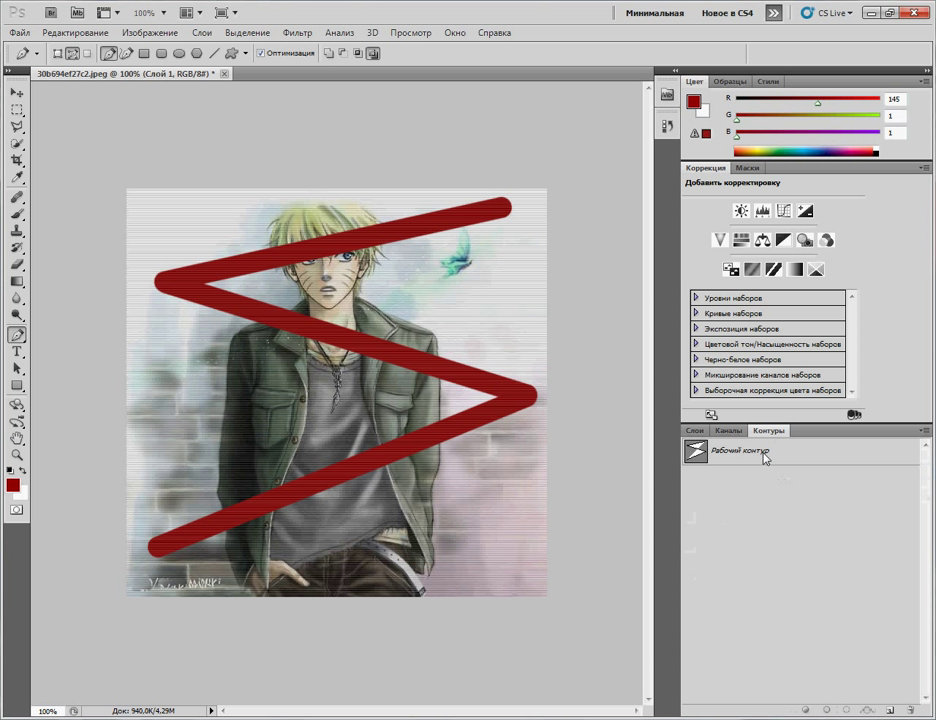
pyautogui.rightClick(706, 458)
pyautogui.click(735, 479)
pyautogui.press('F7')
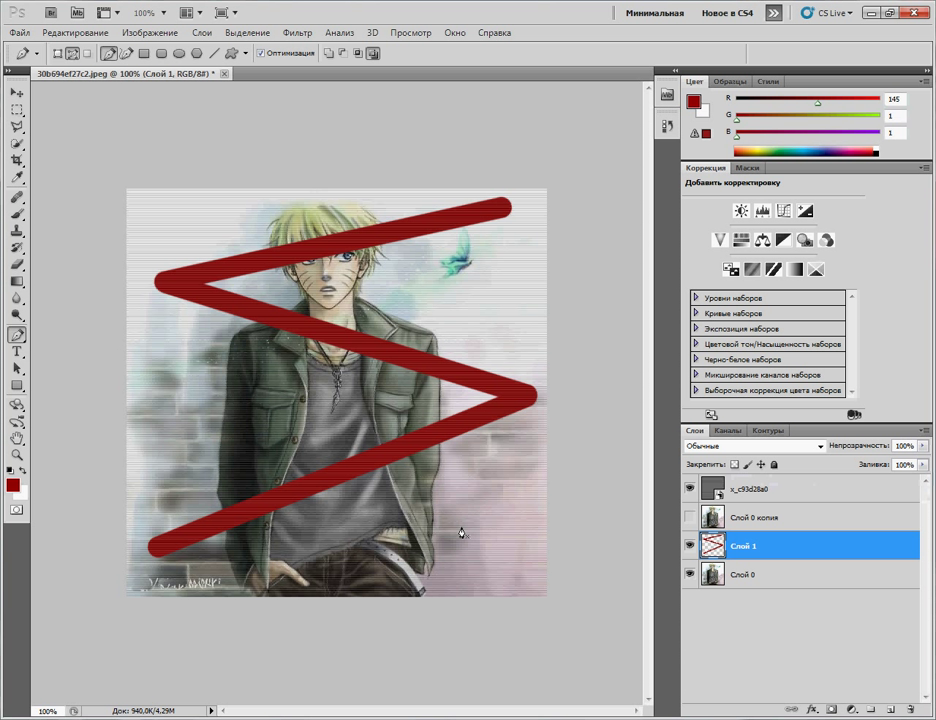
# Step: Compare with Слой 0 копия, then delete the Слой 0 копия layer
pyautogui.click(689, 518)
pyautogui.click(689, 518)
pyautogui.click(733, 520)
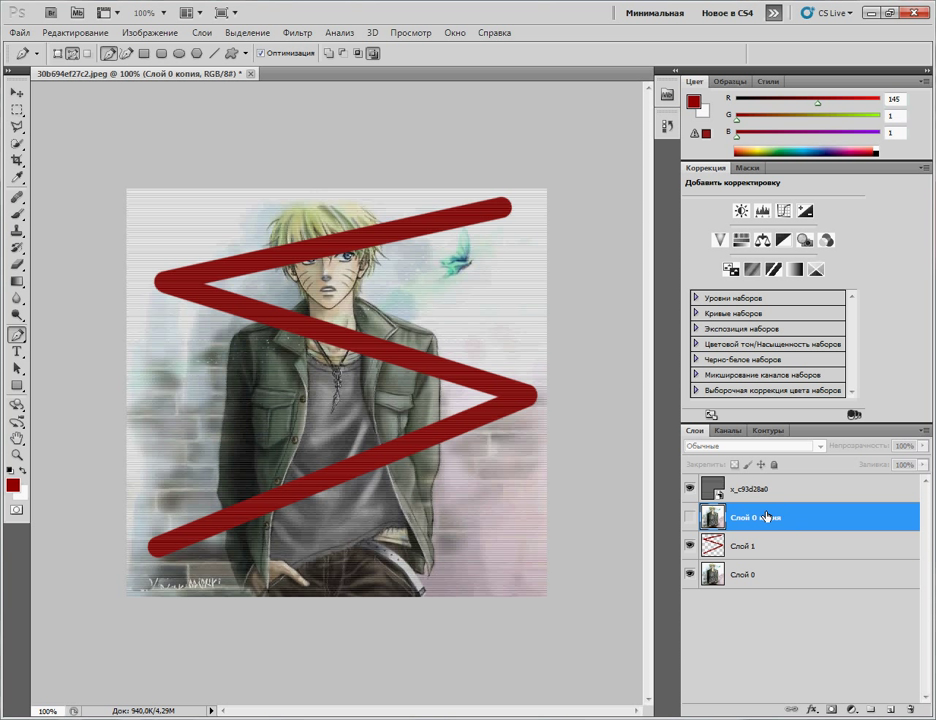
pyautogui.press('Delete')
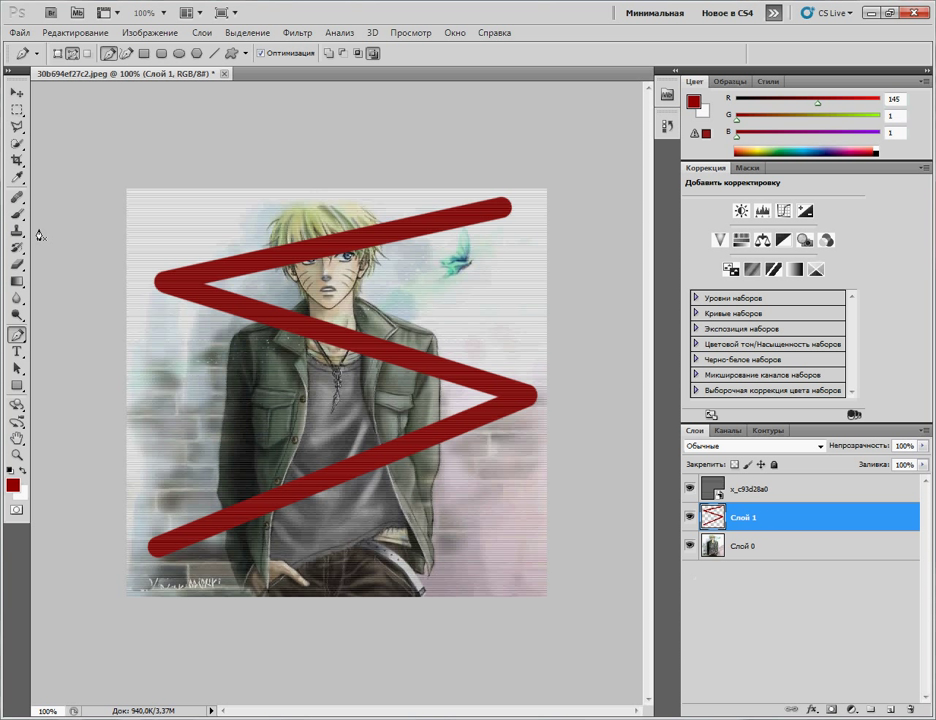
pyautogui.click(17, 264)
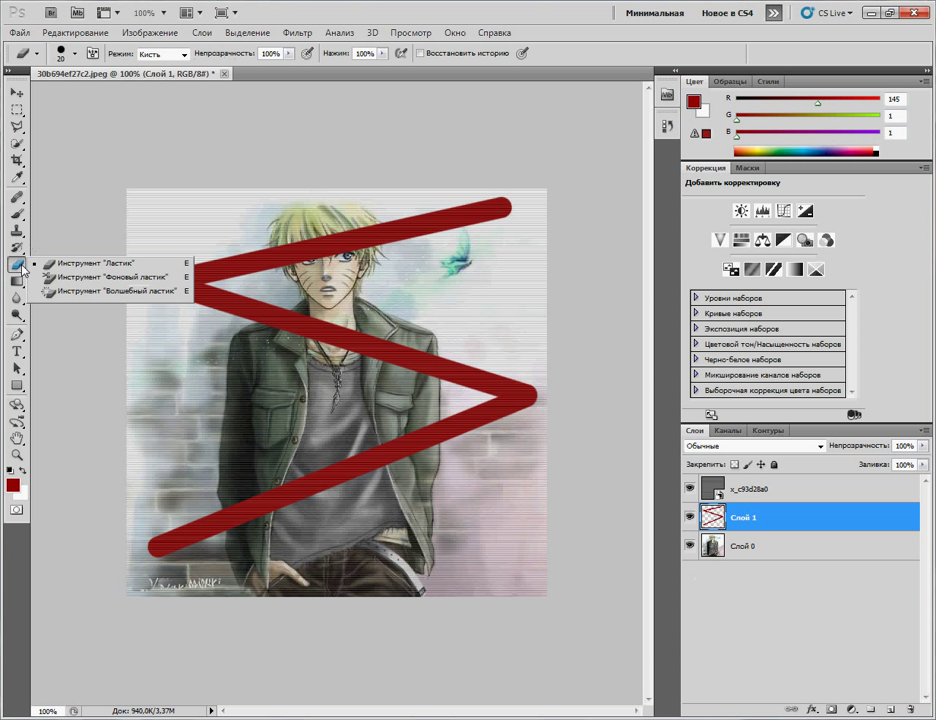
# Step: With the standard Eraser, remove the red stroke over the figure's body, jacket and hair
pyautogui.click(72, 268)
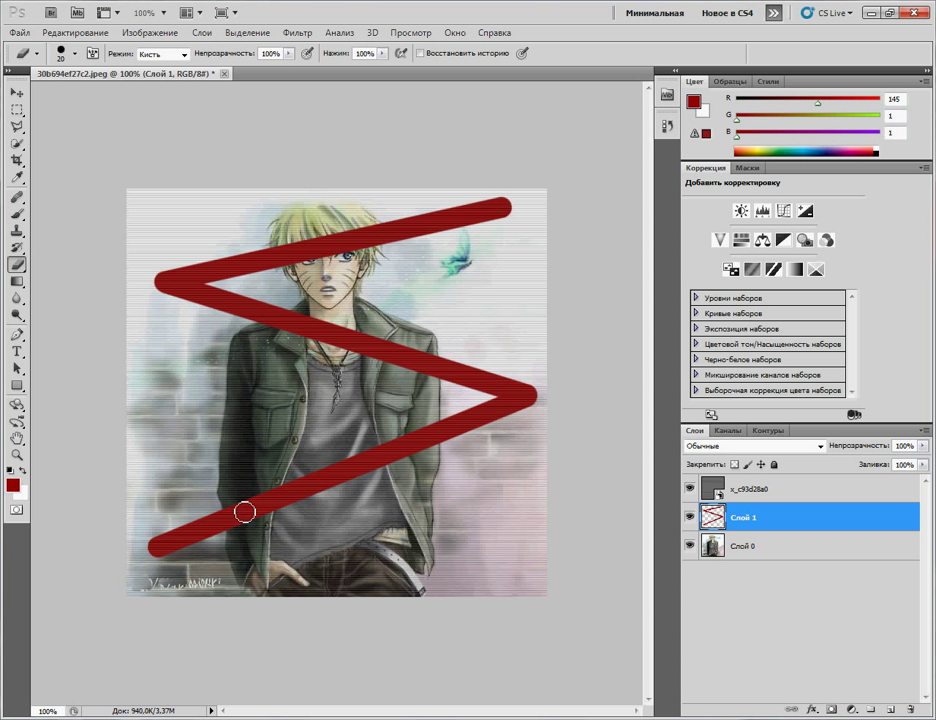
pyautogui.moveTo(236, 511)
pyautogui.mouseDown()
pyautogui.moveTo(248, 538)
pyautogui.moveTo(248, 507)
pyautogui.moveTo(256, 520)
pyautogui.moveTo(270, 490)
pyautogui.moveTo(272, 509)
pyautogui.moveTo(291, 483)
pyautogui.moveTo(296, 516)
pyautogui.moveTo(331, 446)
pyautogui.moveTo(329, 510)
pyautogui.moveTo(350, 462)
pyautogui.moveTo(362, 502)
pyautogui.moveTo(350, 478)
pyautogui.moveTo(375, 476)
pyautogui.moveTo(400, 414)
pyautogui.moveTo(402, 473)
pyautogui.moveTo(426, 471)
pyautogui.moveTo(432, 422)
pyautogui.moveTo(417, 457)
pyautogui.moveTo(378, 478)
pyautogui.mouseUp()
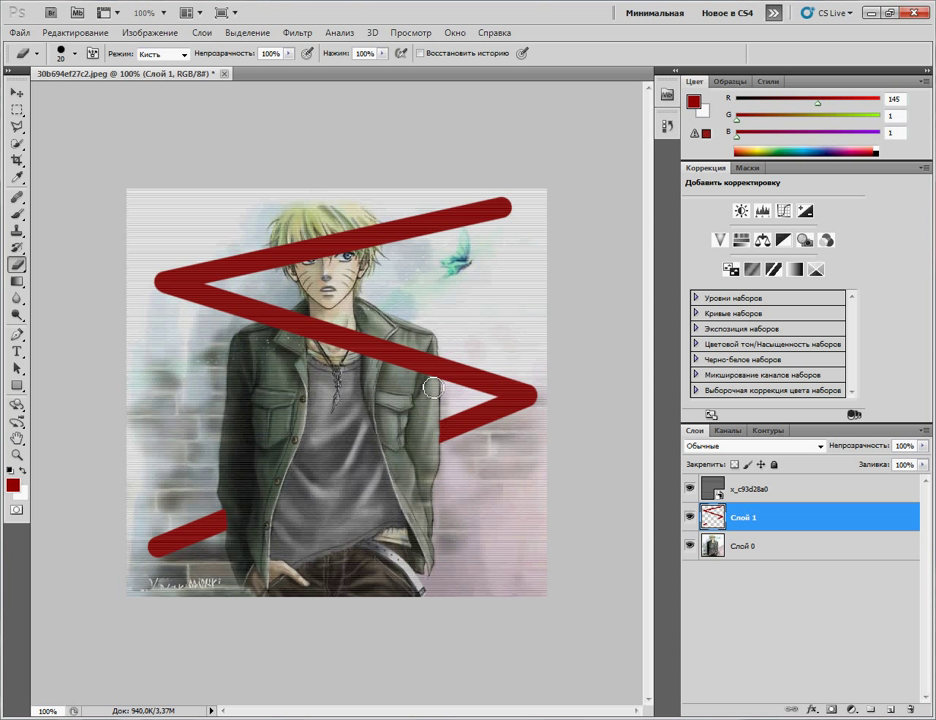
pyautogui.moveTo(437, 375)
pyautogui.mouseDown()
pyautogui.moveTo(408, 400)
pyautogui.moveTo(419, 398)
pyautogui.moveTo(422, 374)
pyautogui.moveTo(412, 363)
pyautogui.moveTo(400, 376)
pyautogui.moveTo(387, 361)
pyautogui.moveTo(381, 378)
pyautogui.moveTo(369, 360)
pyautogui.moveTo(345, 365)
pyautogui.moveTo(354, 353)
pyautogui.moveTo(366, 363)
pyautogui.moveTo(351, 335)
pyautogui.moveTo(300, 374)
pyautogui.moveTo(301, 353)
pyautogui.moveTo(323, 323)
pyautogui.moveTo(273, 328)
pyautogui.mouseUp()
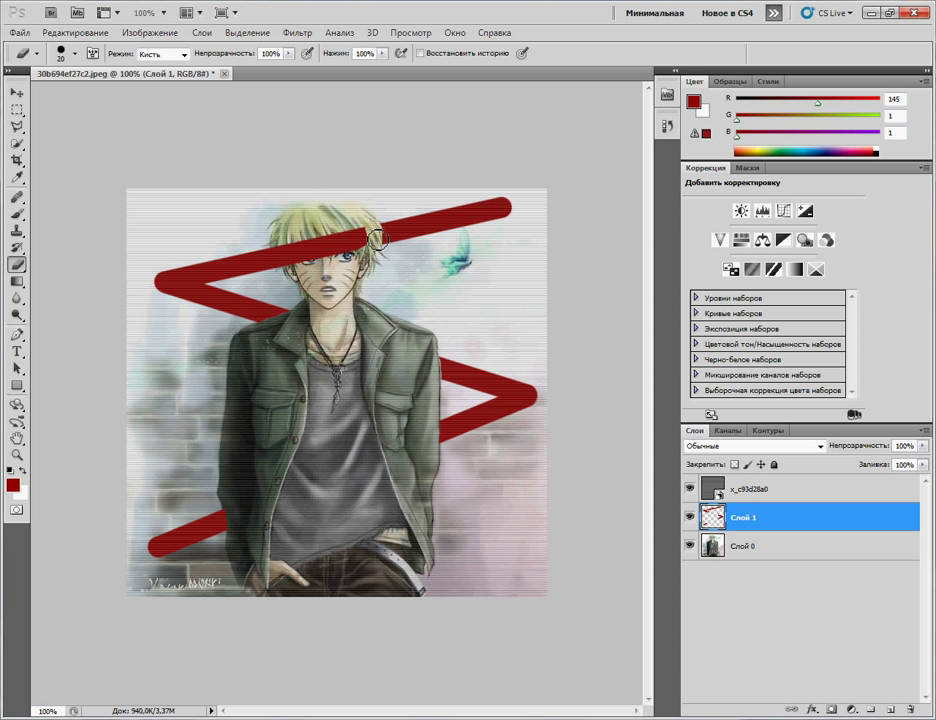
pyautogui.moveTo(376, 244)
pyautogui.mouseDown()
pyautogui.moveTo(330, 246)
pyautogui.moveTo(340, 255)
pyautogui.moveTo(331, 273)
pyautogui.moveTo(312, 238)
pyautogui.moveTo(293, 266)
pyautogui.mouseUp()
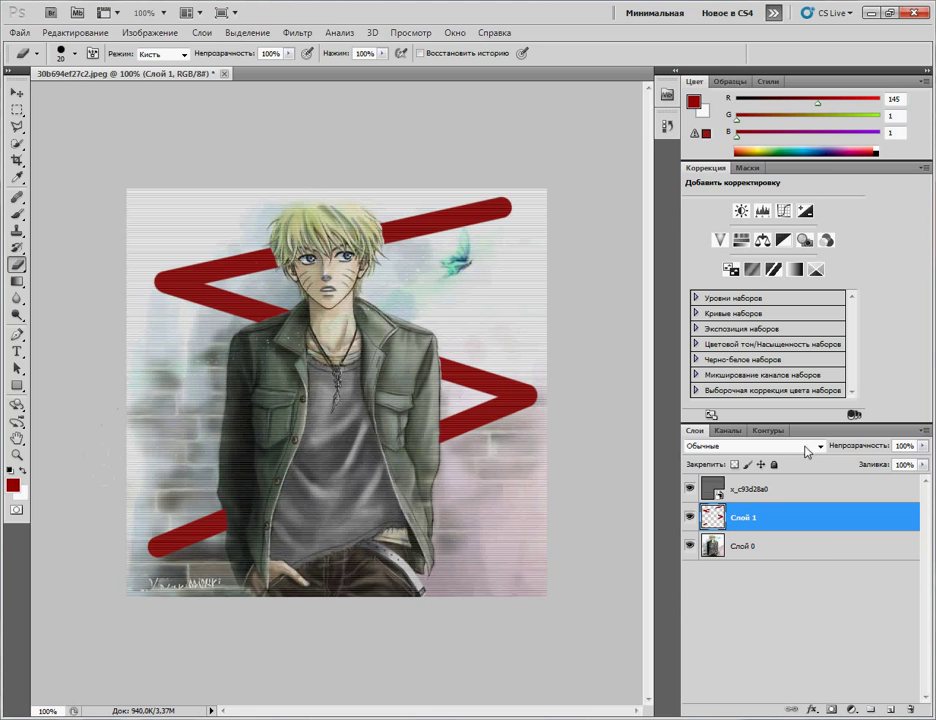
pyautogui.click(898, 13)
pyautogui.moveTo(484, 78); pyautogui.dragTo(589, 30)
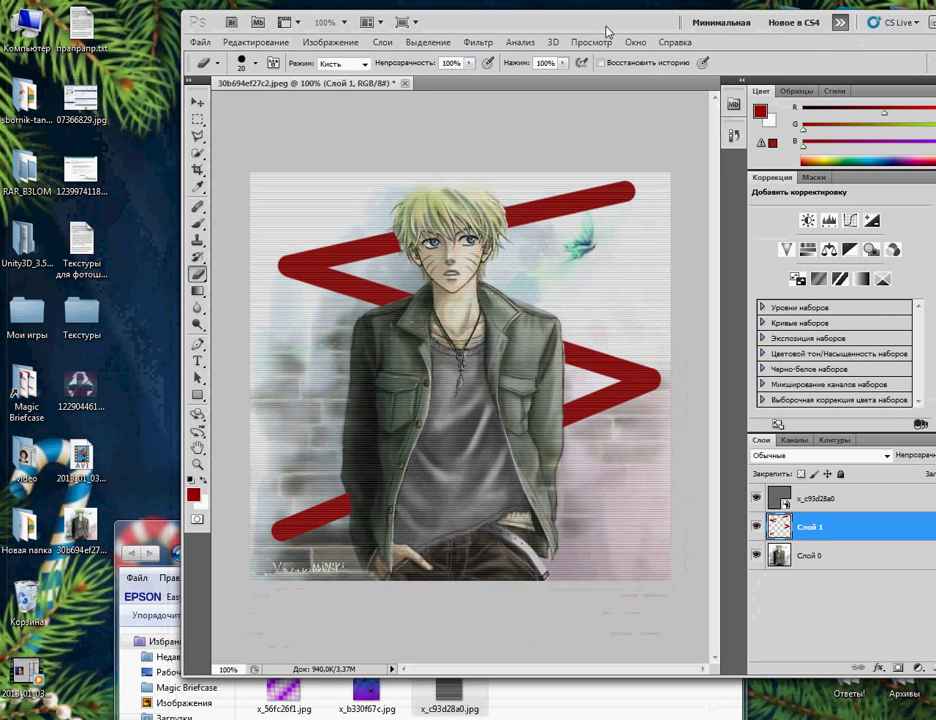
pyautogui.moveTo(297, 697); pyautogui.dragTo(458, 376)
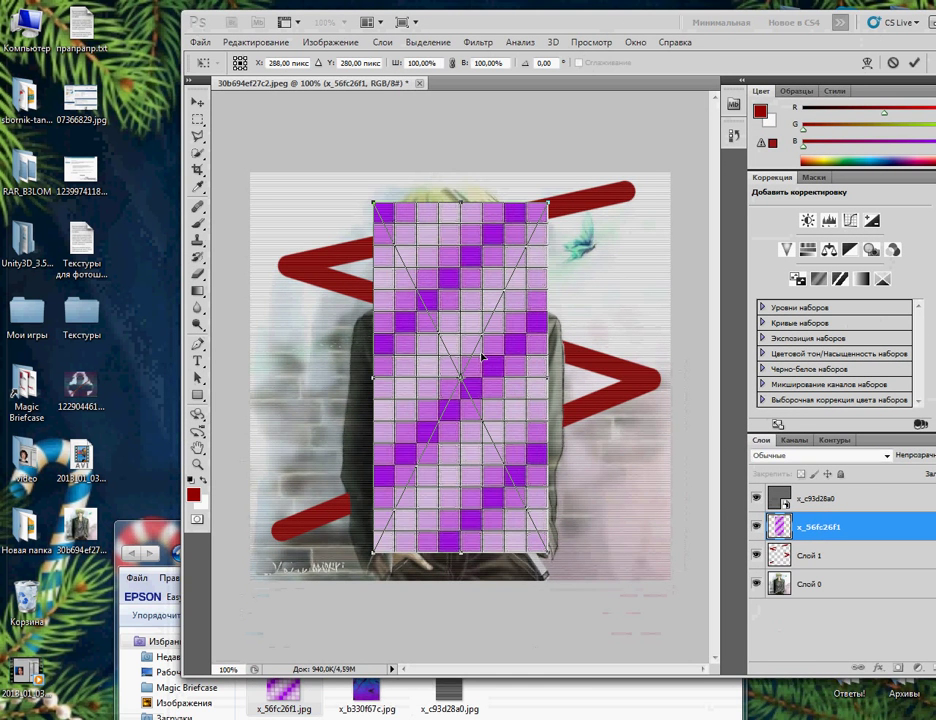
pyautogui.moveTo(474, 32); pyautogui.dragTo(417, 0)
pyautogui.moveTo(248, 215)
pyautogui.mouseDown()
pyautogui.moveTo(125, 185)
pyautogui.moveTo(255, 221)
pyautogui.mouseUp()
pyautogui.click(105, 35)
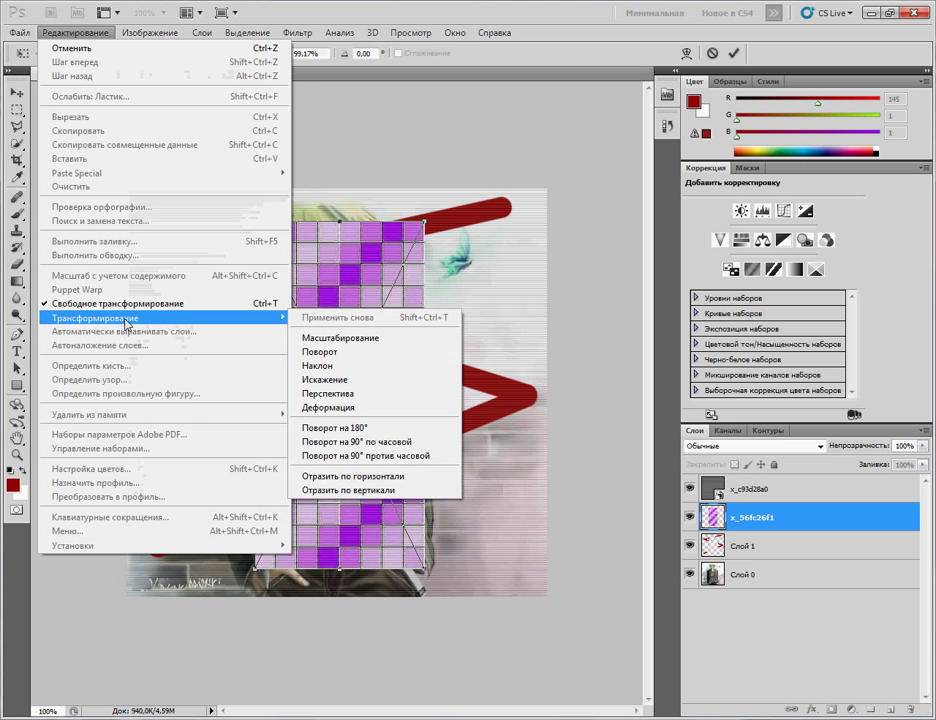
pyautogui.moveTo(282, 317)
pyautogui.click(309, 341)
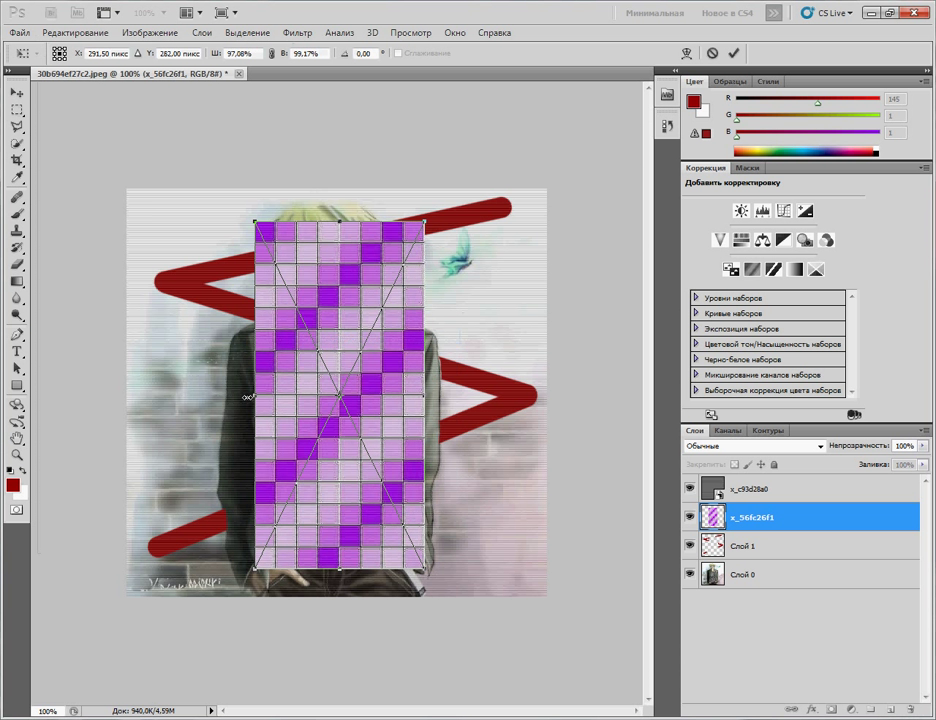
pyautogui.moveTo(253, 394); pyautogui.dragTo(127, 403)
pyautogui.moveTo(427, 371); pyautogui.dragTo(547, 371)
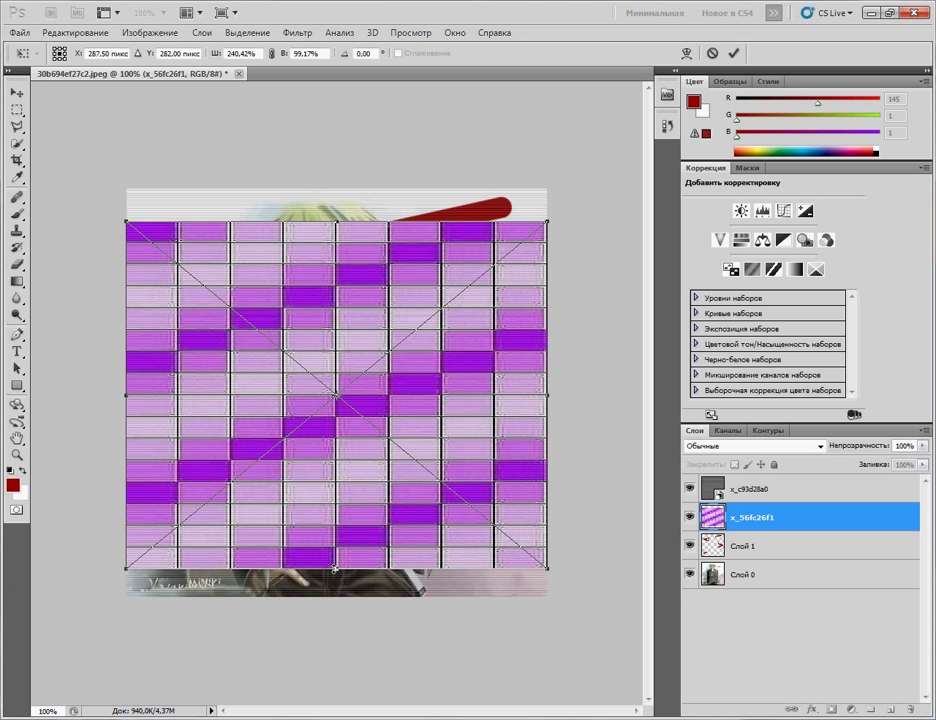
pyautogui.moveTo(335, 568); pyautogui.dragTo(335, 598)
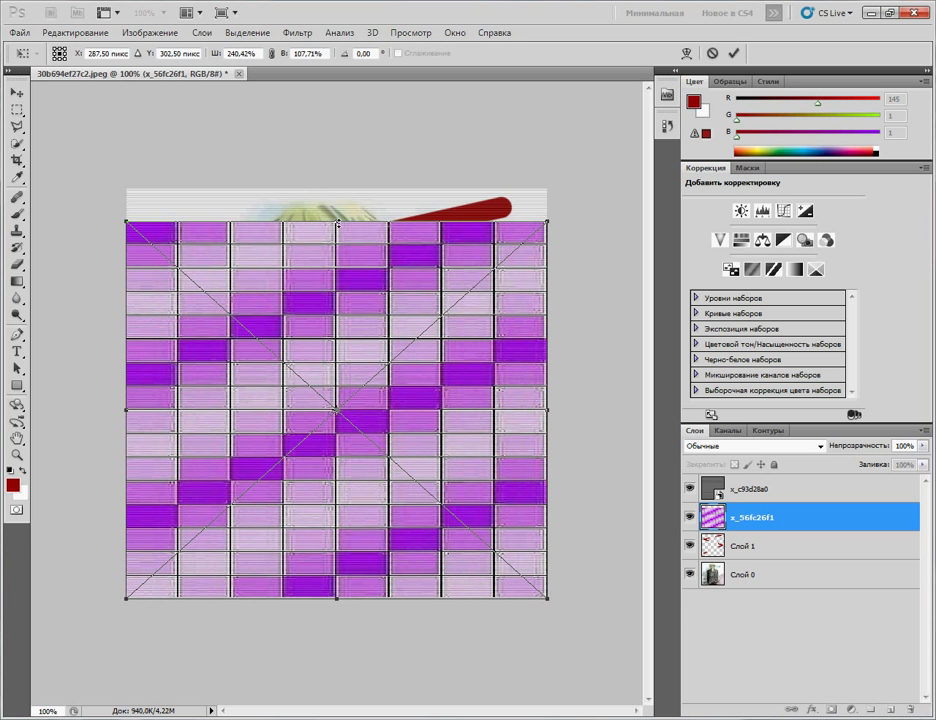
pyautogui.moveTo(338, 223); pyautogui.dragTo(341, 188)
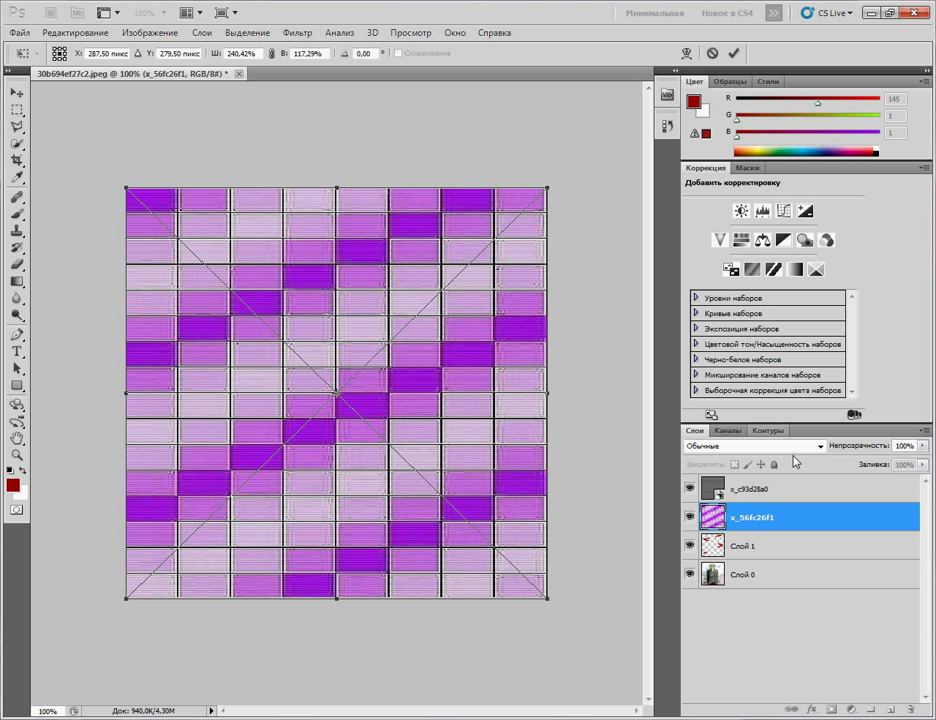
pyautogui.press('Escape')
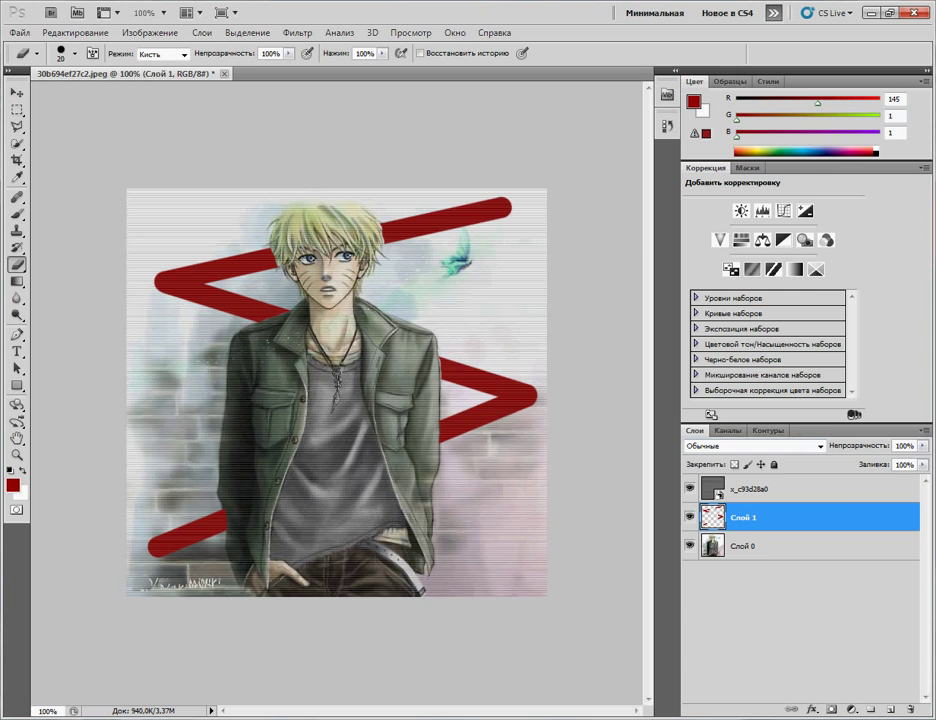
# Step: Drag the purple tile texture x_56fc26f1.jpg from the textures folder onto the canvas
pyautogui.click(872, 12)
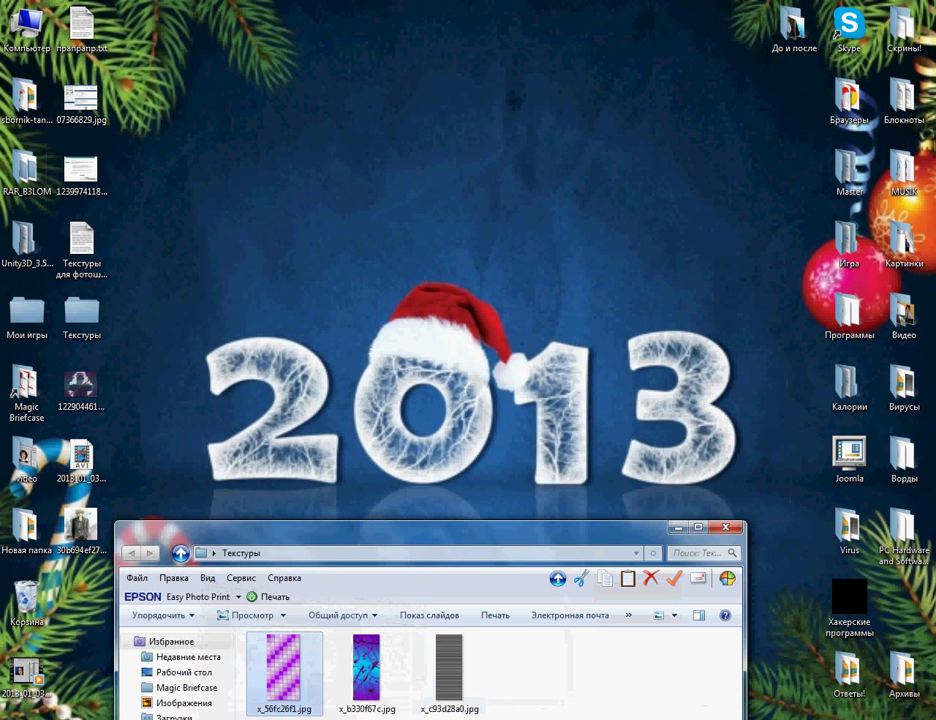
pyautogui.hotkey('alt', 'Tab')
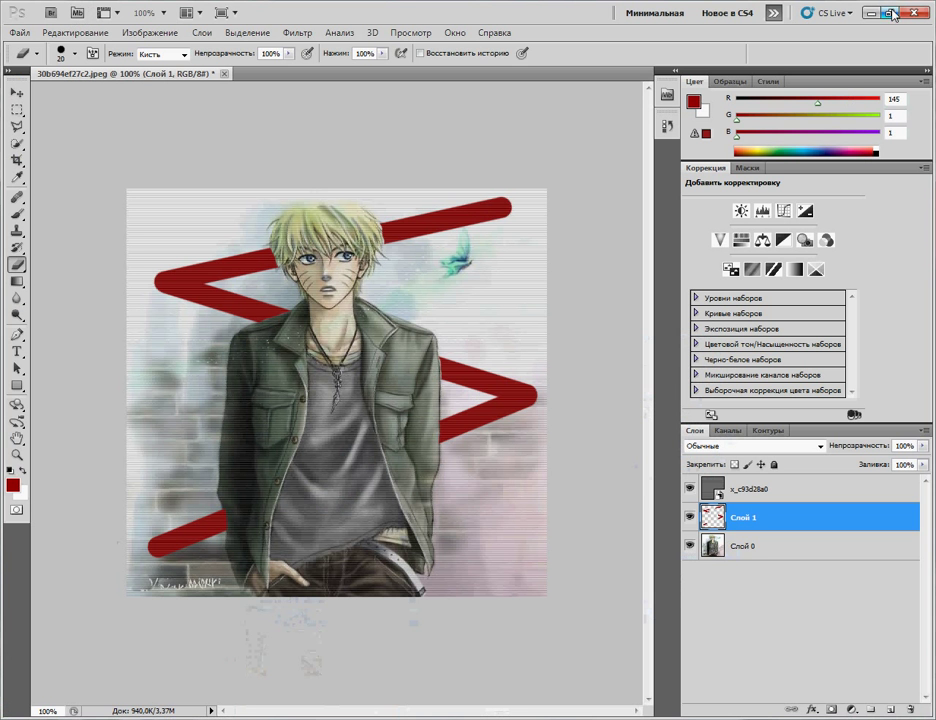
pyautogui.click(900, 10)
pyautogui.moveTo(503, 42); pyautogui.dragTo(490, 20)
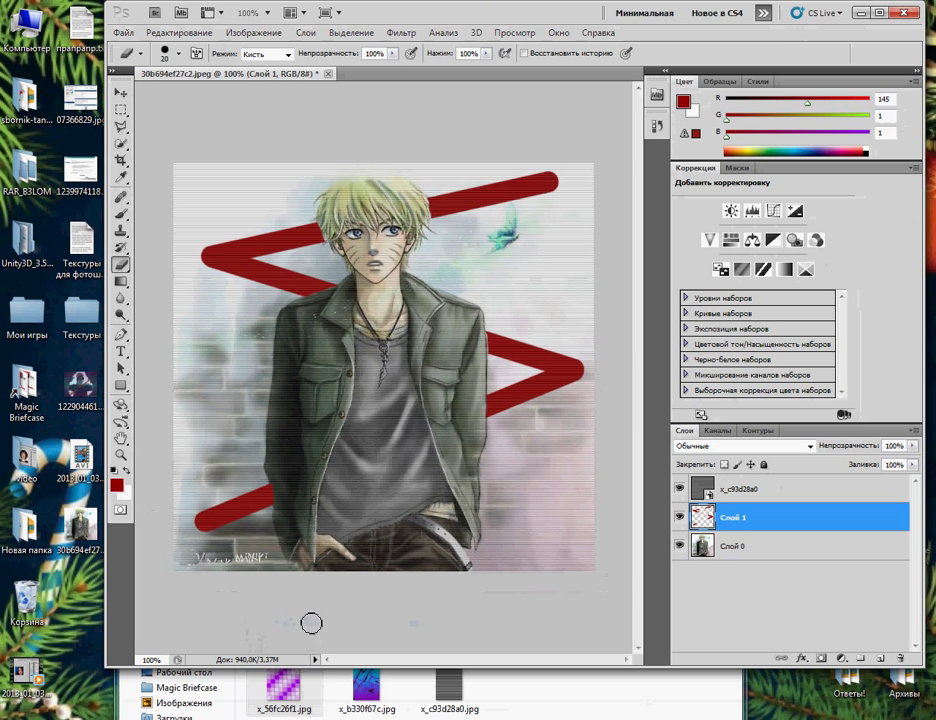
pyautogui.moveTo(283, 688); pyautogui.dragTo(354, 487)
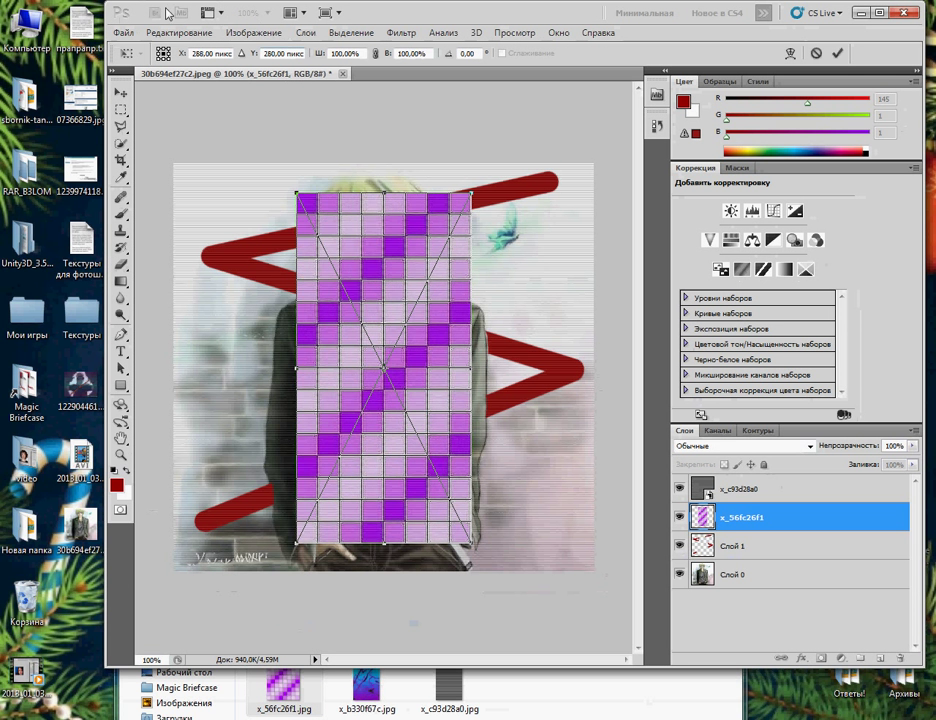
# Step: Scale the texture to stretch across the whole canvas and apply the transform
pyautogui.click(176, 32)
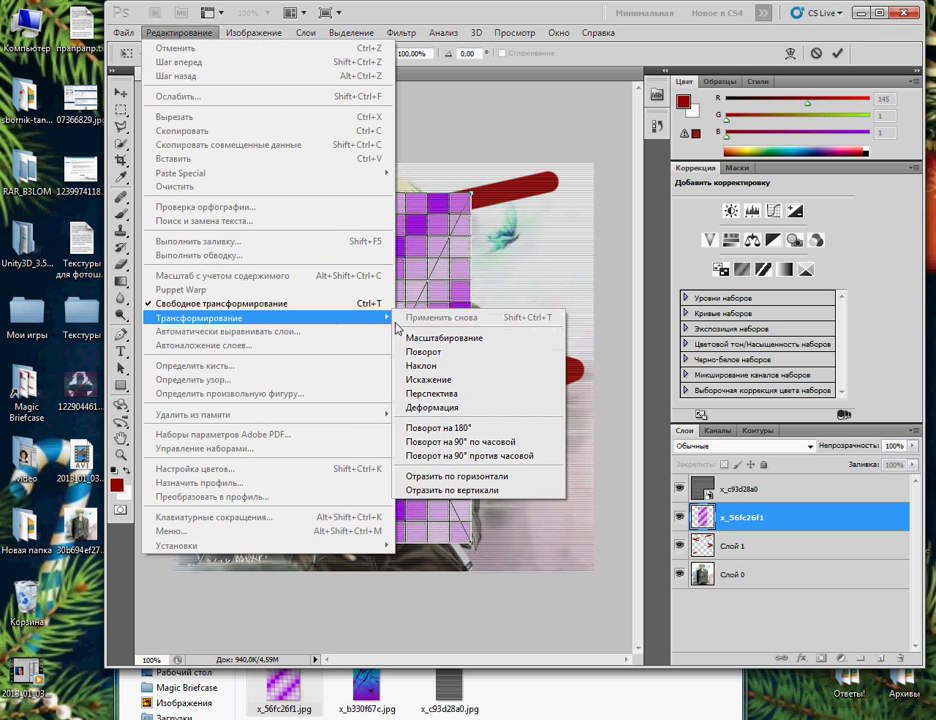
pyautogui.click(418, 333)
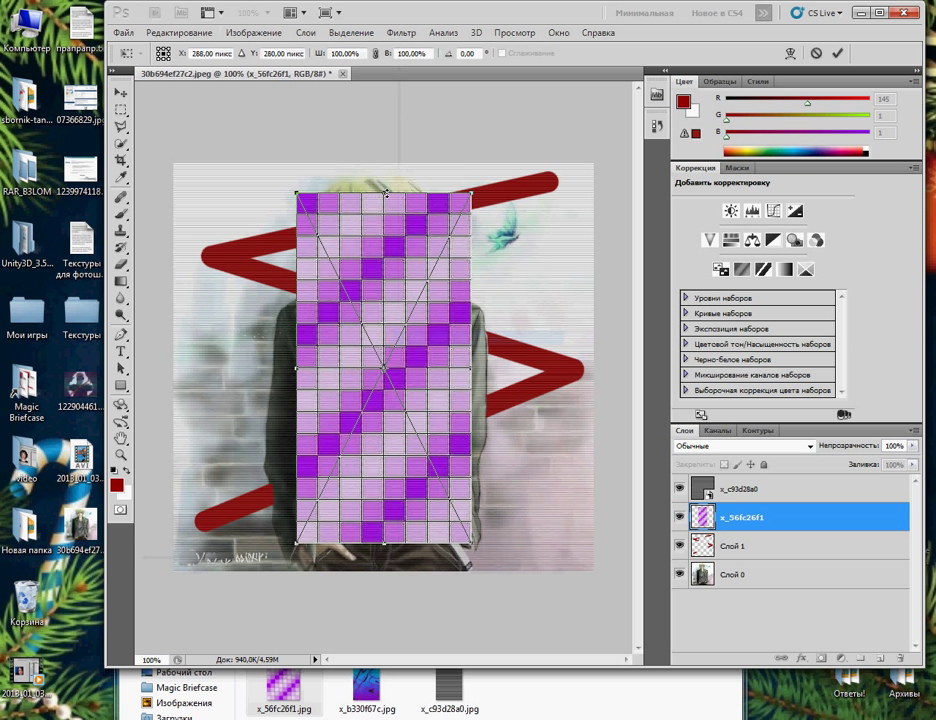
pyautogui.moveTo(386, 192); pyautogui.dragTo(388, 163)
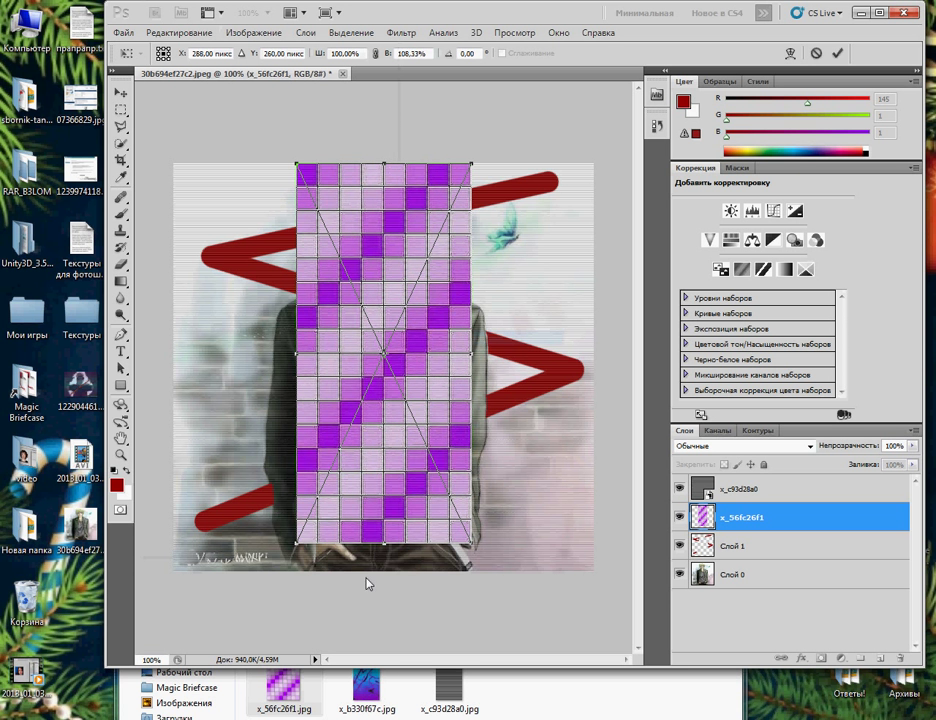
pyautogui.moveTo(383, 548); pyautogui.dragTo(383, 570)
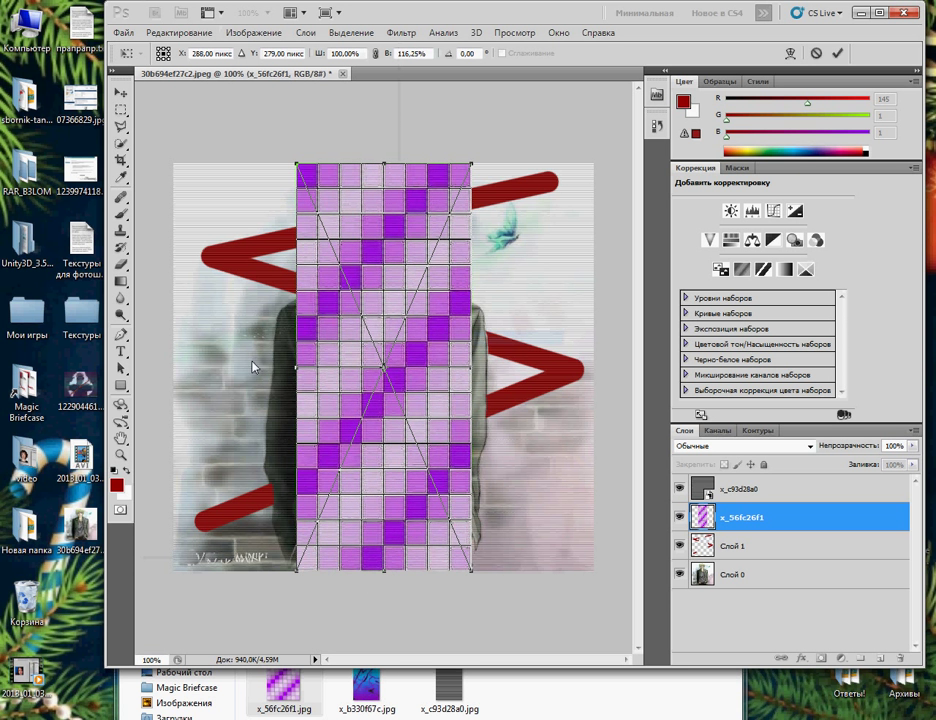
pyautogui.moveTo(294, 371); pyautogui.dragTo(173, 382)
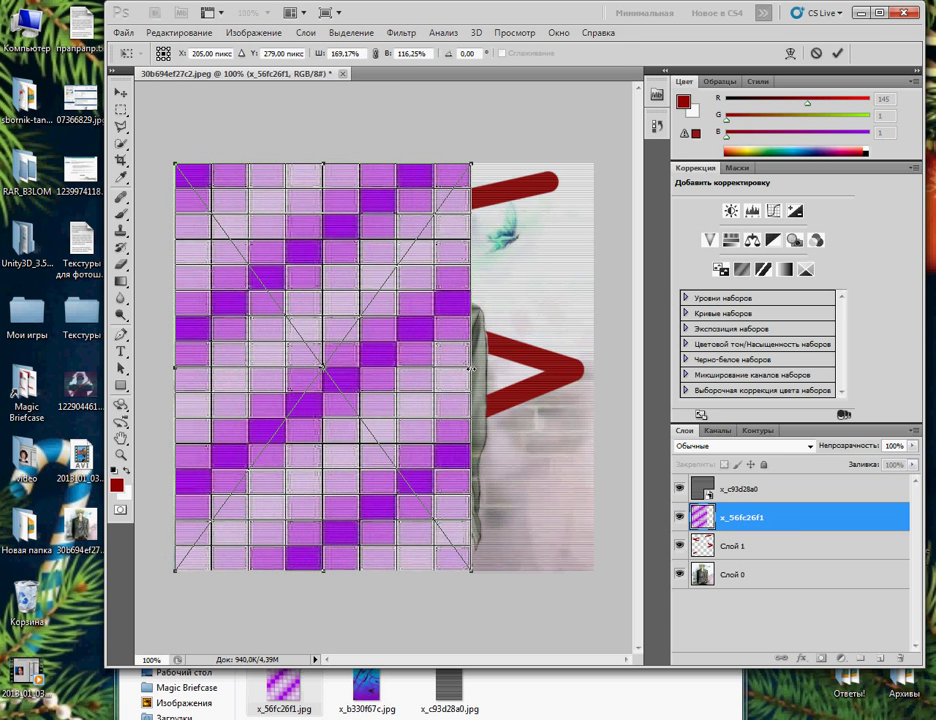
pyautogui.moveTo(471, 368); pyautogui.dragTo(594, 369)
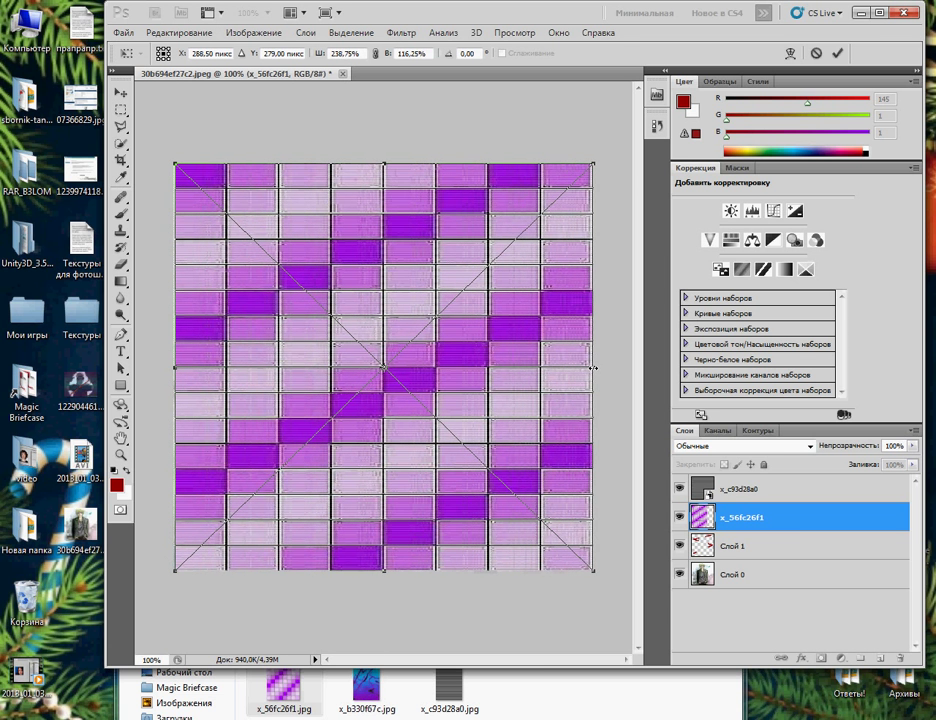
pyautogui.doubleClick(642, 14)
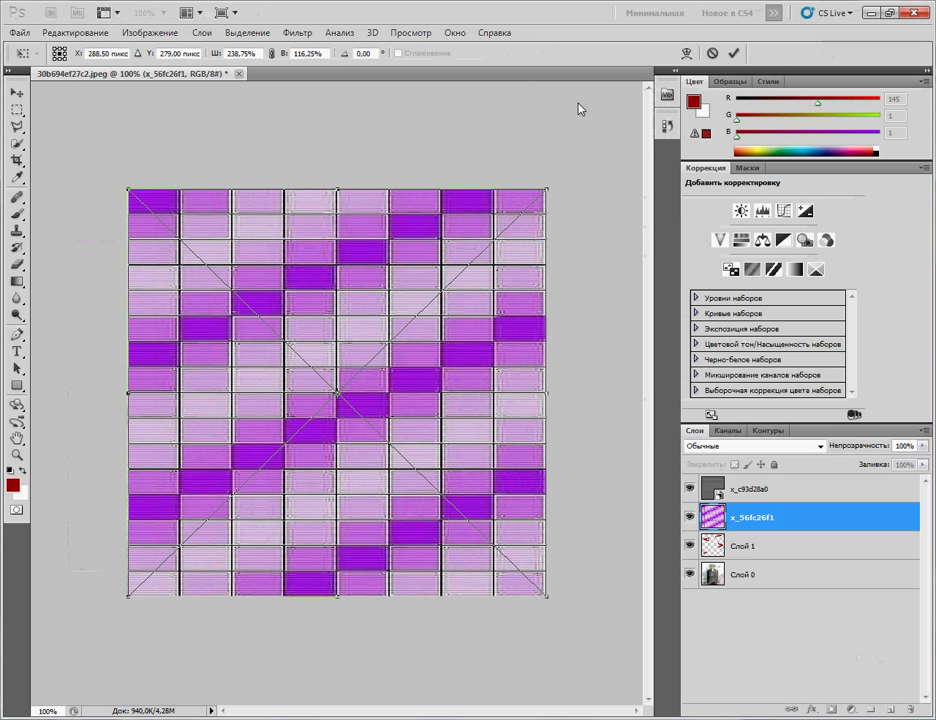
pyautogui.click(733, 55)
# Step: Rasterize the x_56fc26f1 texture layer when the Eraser prompts
pyautogui.press('e')
pyautogui.click(468, 294)
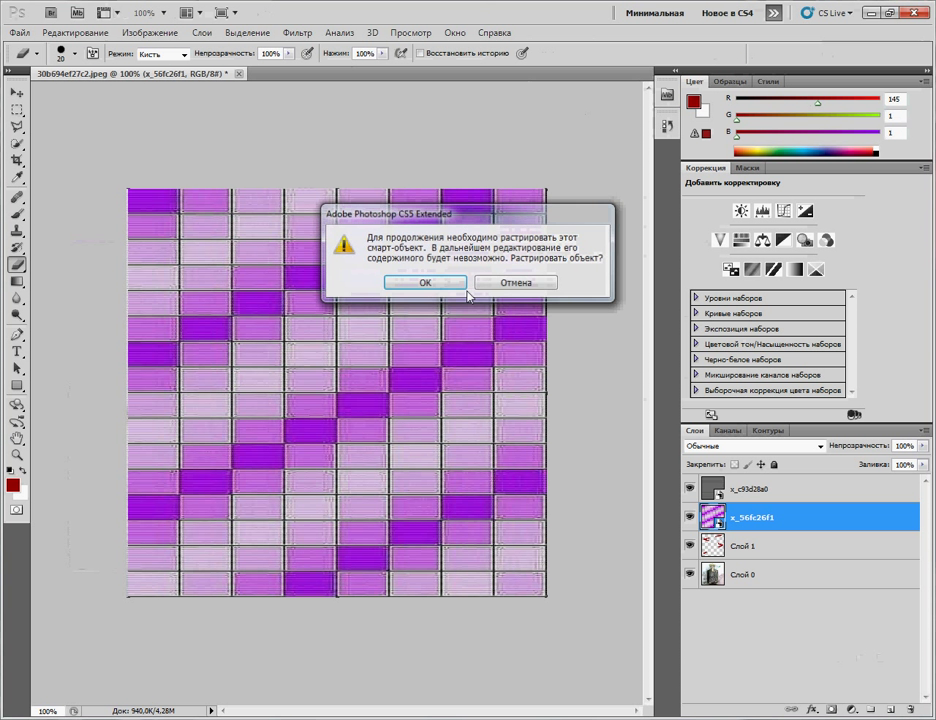
pyautogui.click(446, 284)
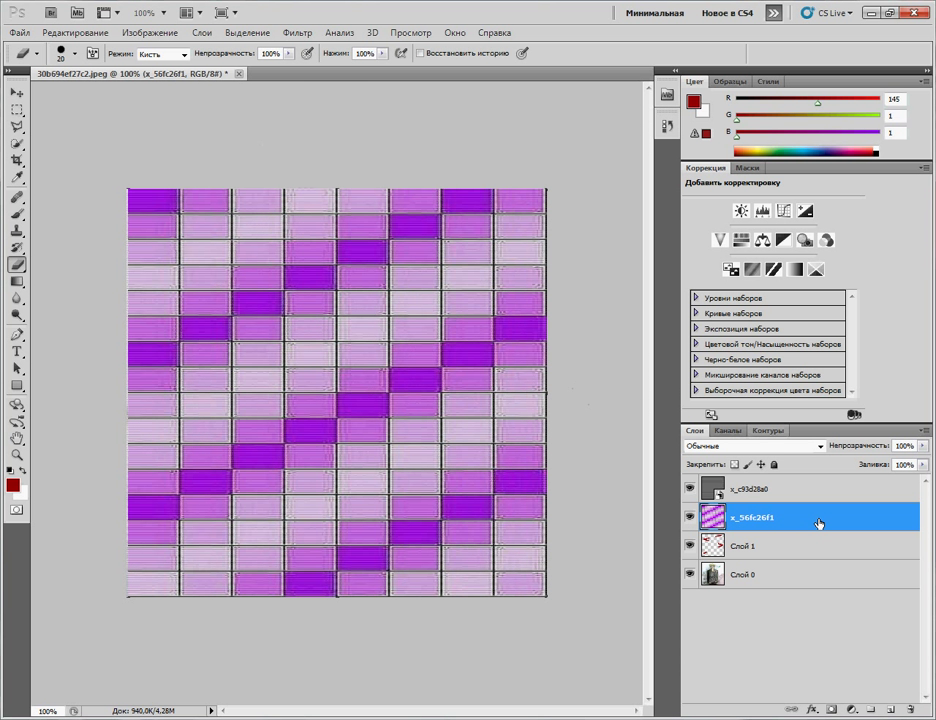
# Step: Lower the texture layer's opacity to 19% in its Layer Style blending options
pyautogui.doubleClick(818, 523)
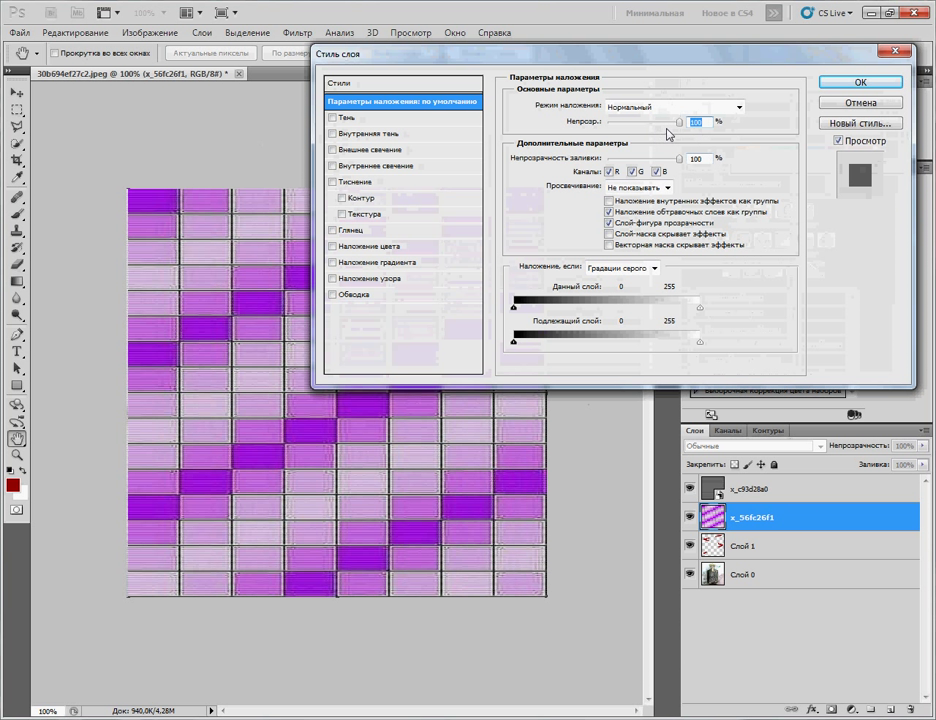
pyautogui.moveTo(678, 124); pyautogui.dragTo(622, 130)
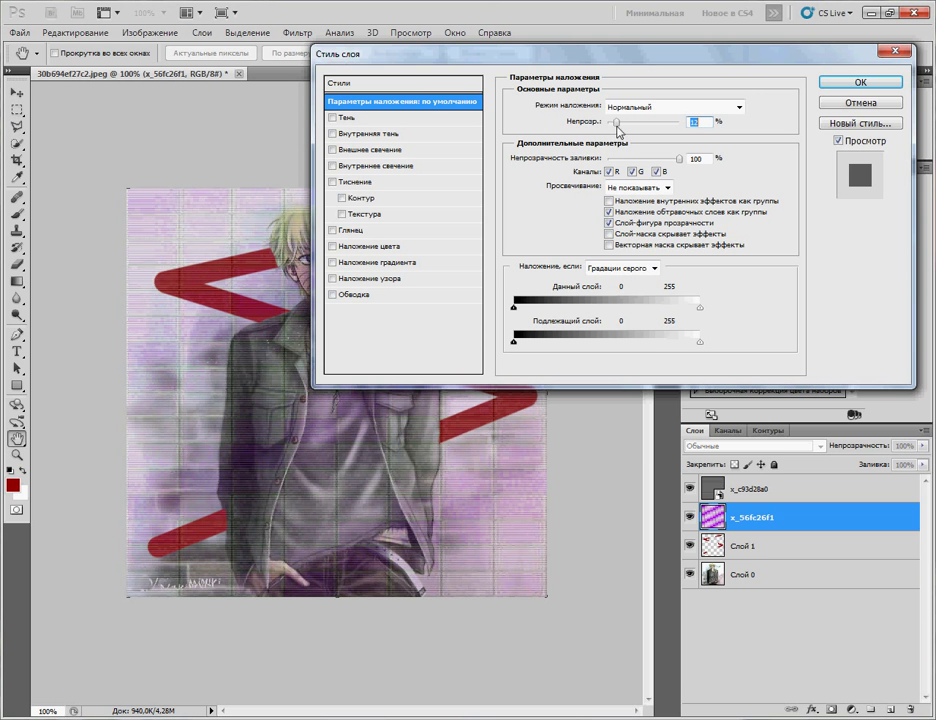
pyautogui.moveTo(430, 52); pyautogui.dragTo(651, 97)
pyautogui.moveTo(776, 22); pyautogui.dragTo(569, 17)
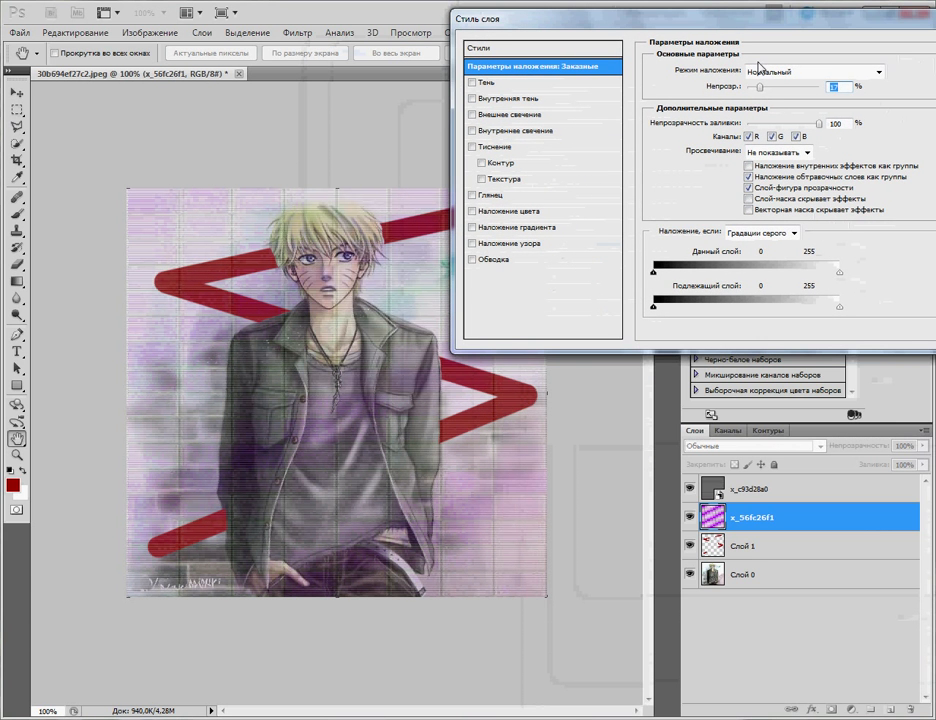
pyautogui.moveTo(759, 88); pyautogui.dragTo(762, 91)
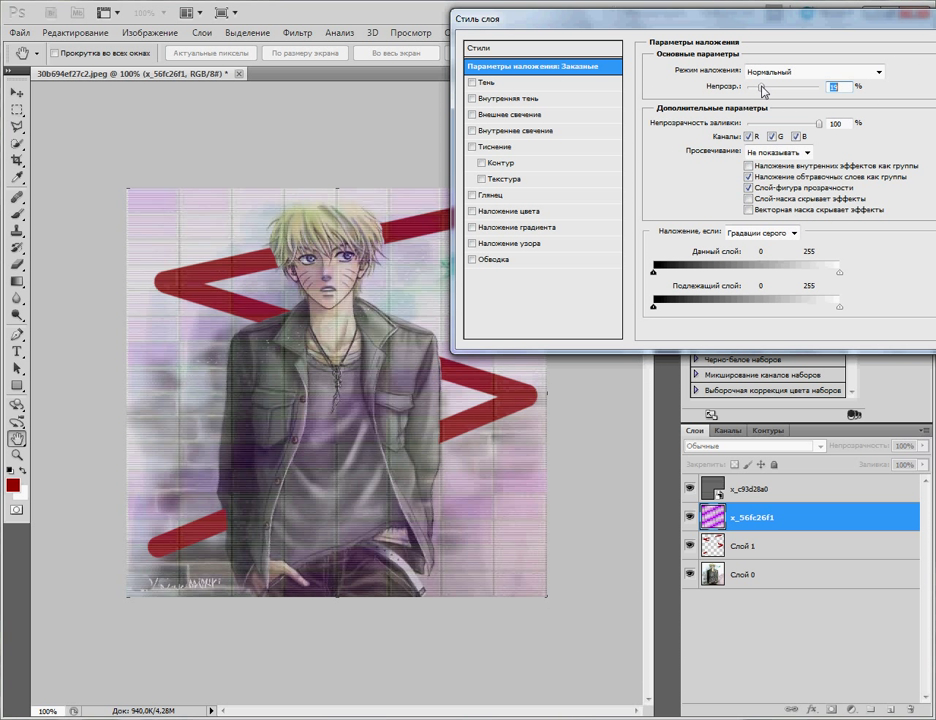
pyautogui.moveTo(570, 20); pyautogui.dragTo(486, 23)
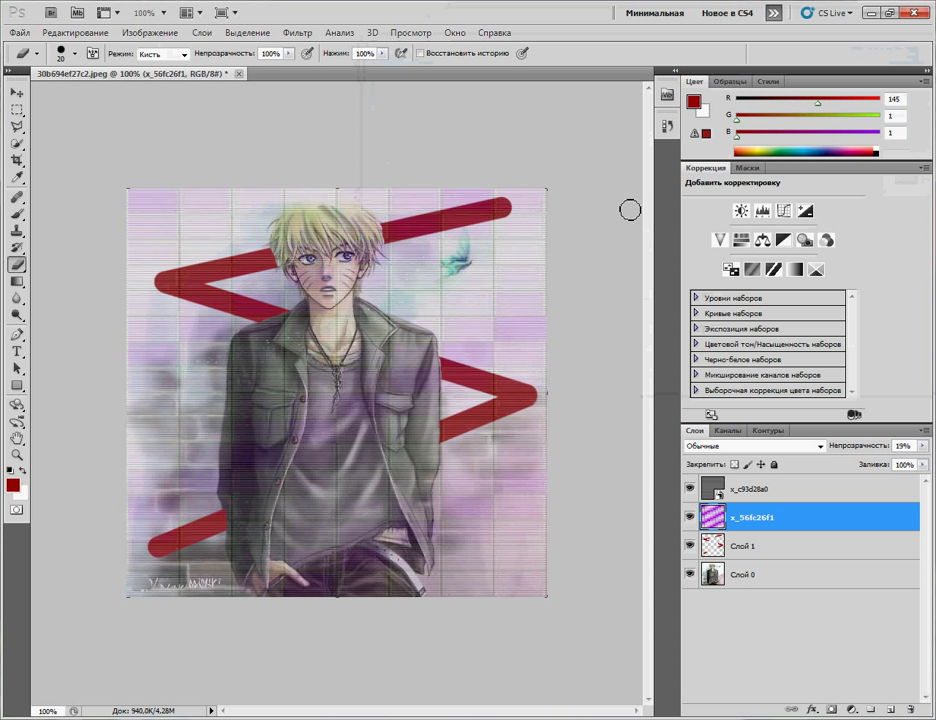
# Step: Select layer x_c93d28a0 and type a green 30 pt Minion Pro Skype caption with the username
pyautogui.click(809, 503)
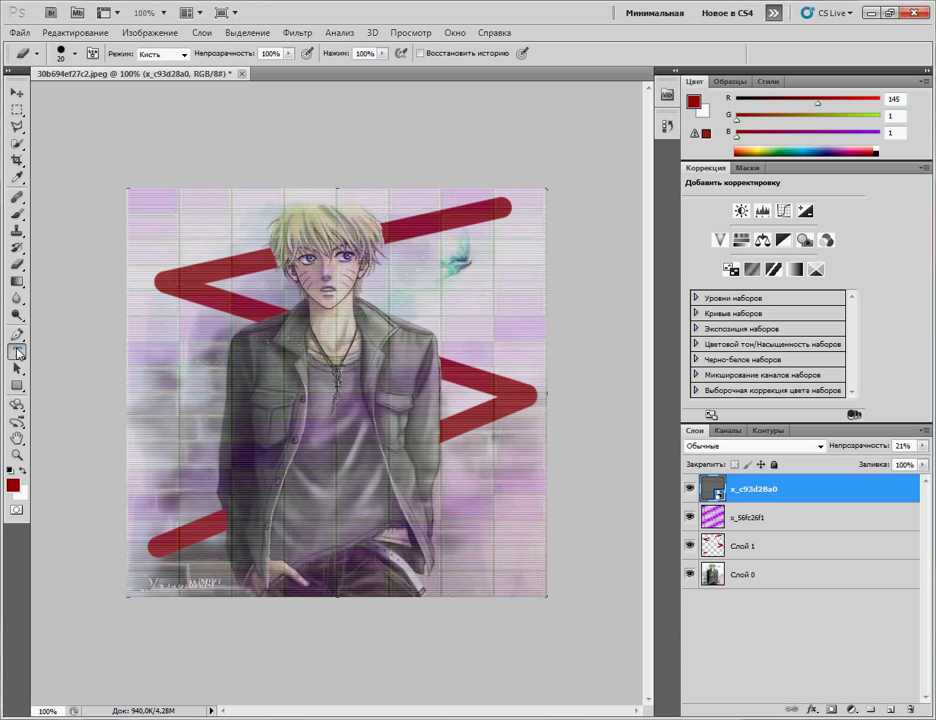
pyautogui.click(19, 354)
pyautogui.click(161, 255)
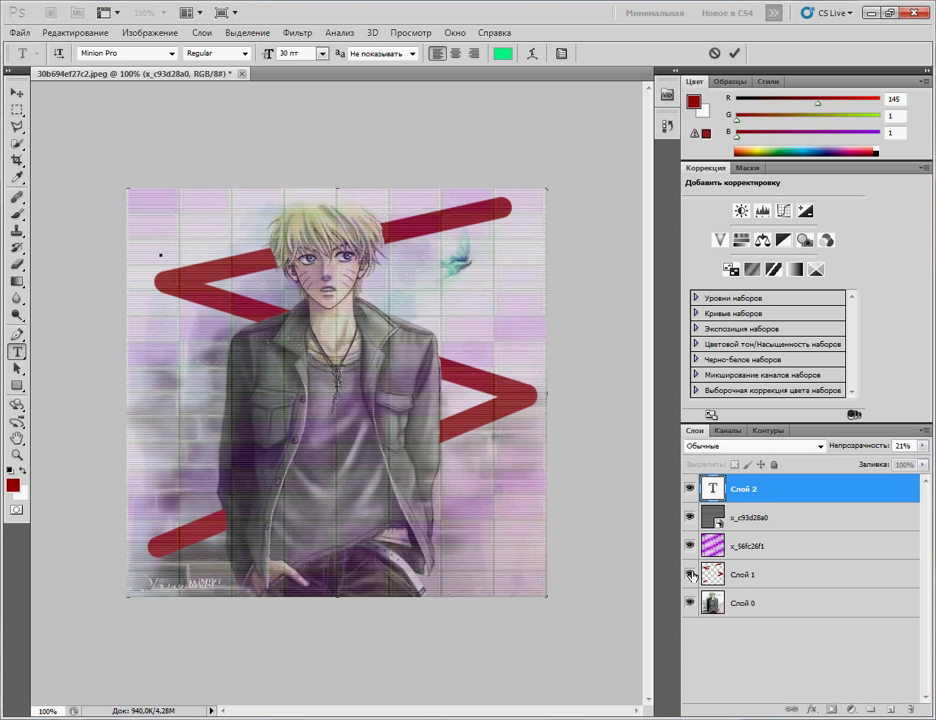
pyautogui.click(766, 493)
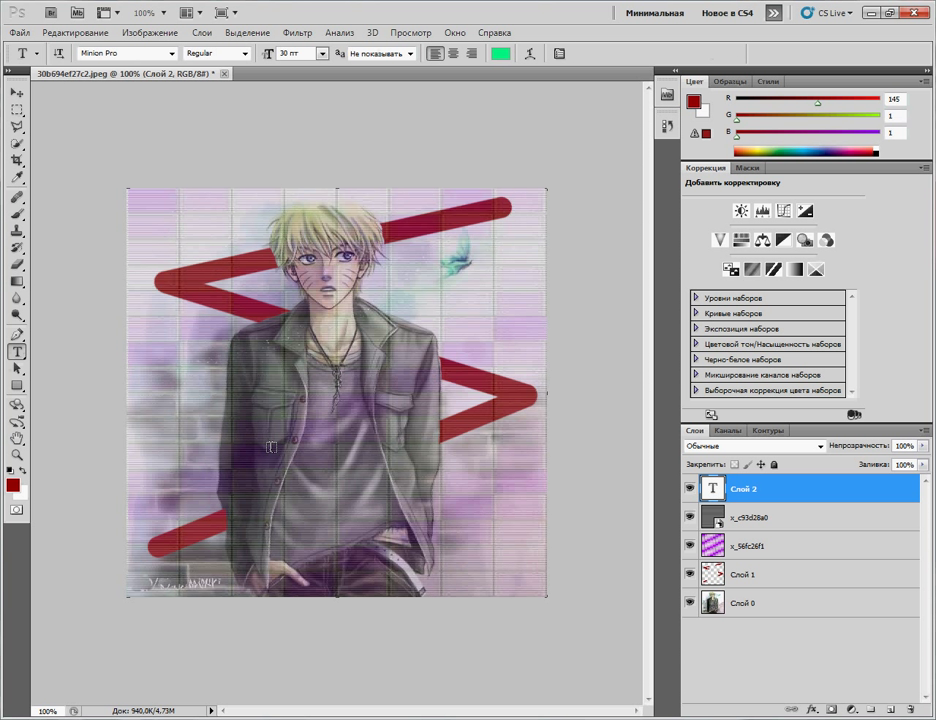
pyautogui.click(271, 449)
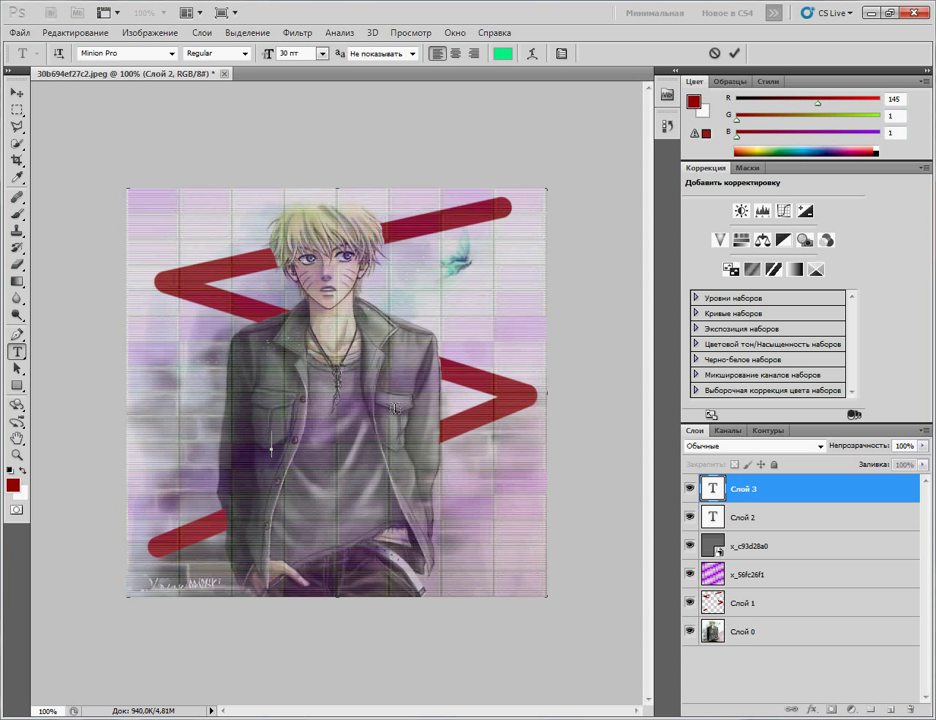
pyautogui.write('Skype: lluxabor1')
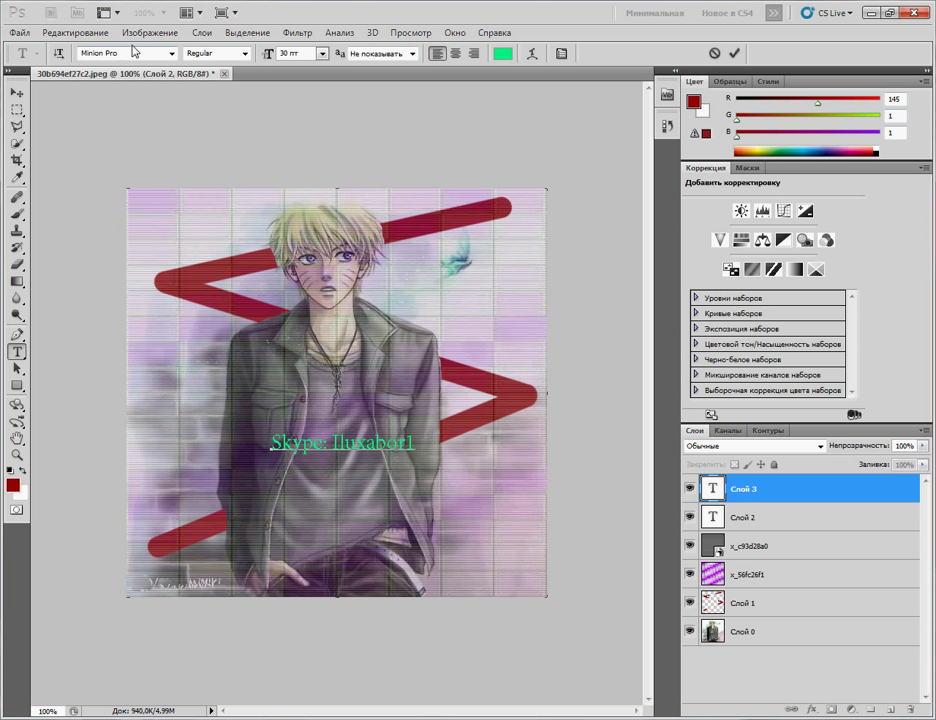
# Step: Set the Skype caption's font to Rockwell Extra Bold
pyautogui.click(172, 53)
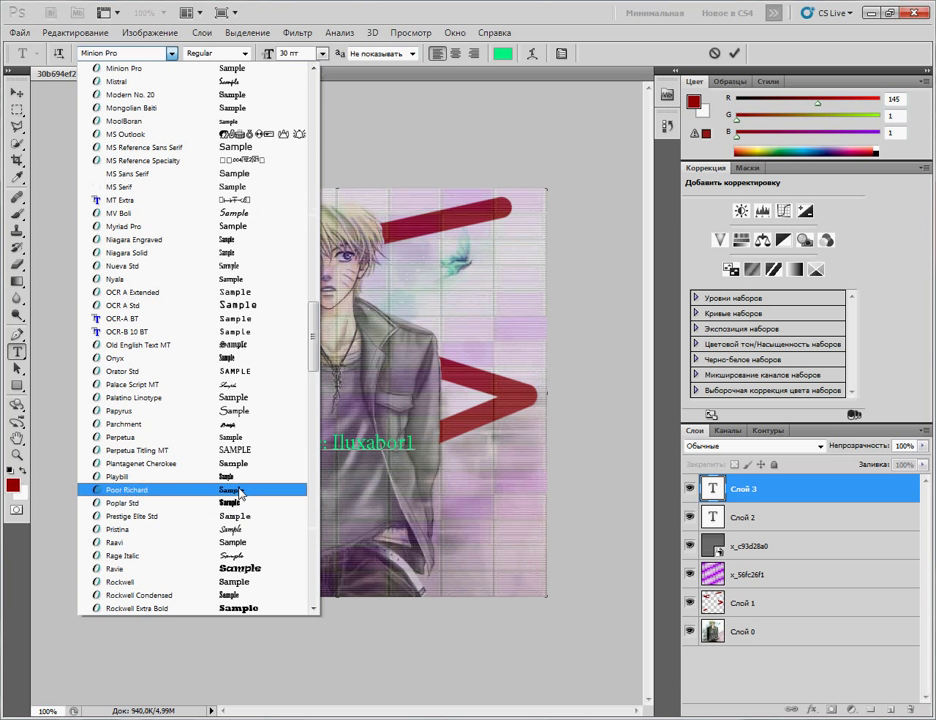
pyautogui.scroll(-3, 240, 515)
pyautogui.click(265, 570)
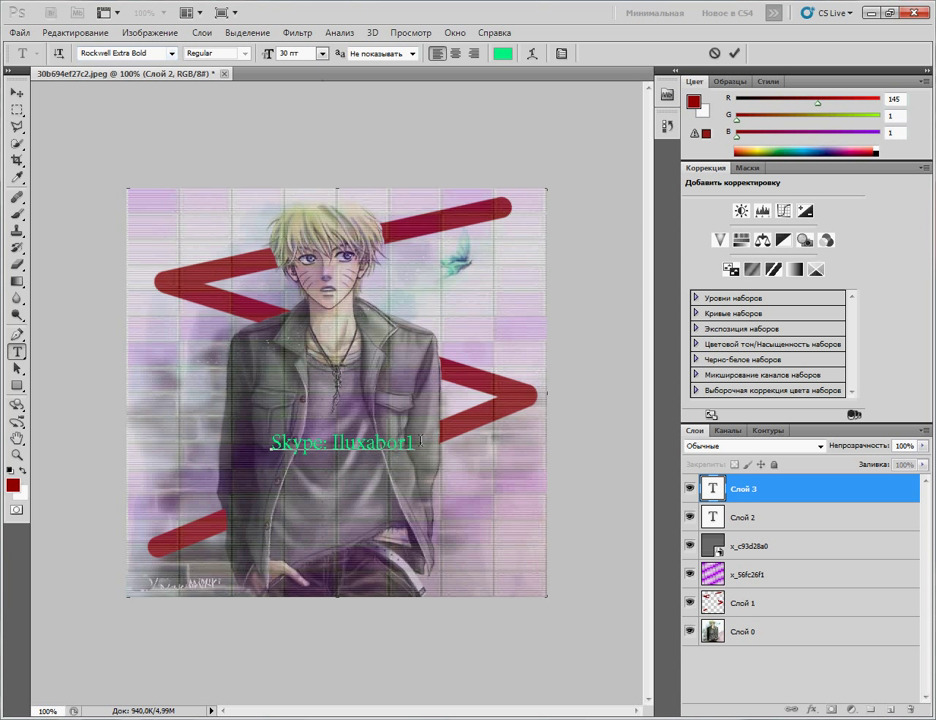
pyautogui.moveTo(415, 442); pyautogui.dragTo(273, 440)
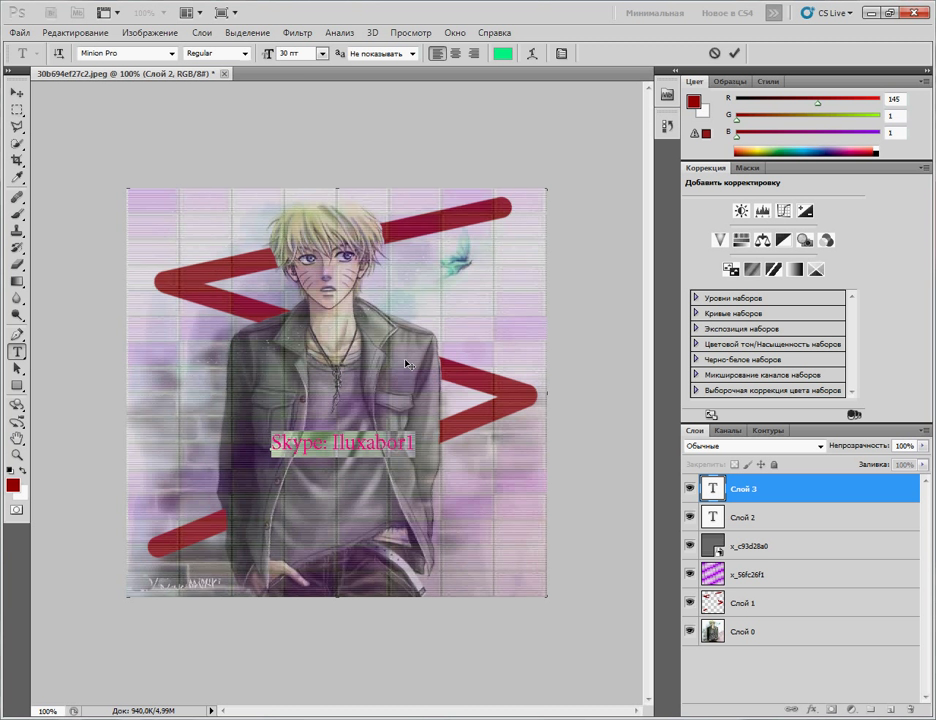
pyautogui.click(172, 53)
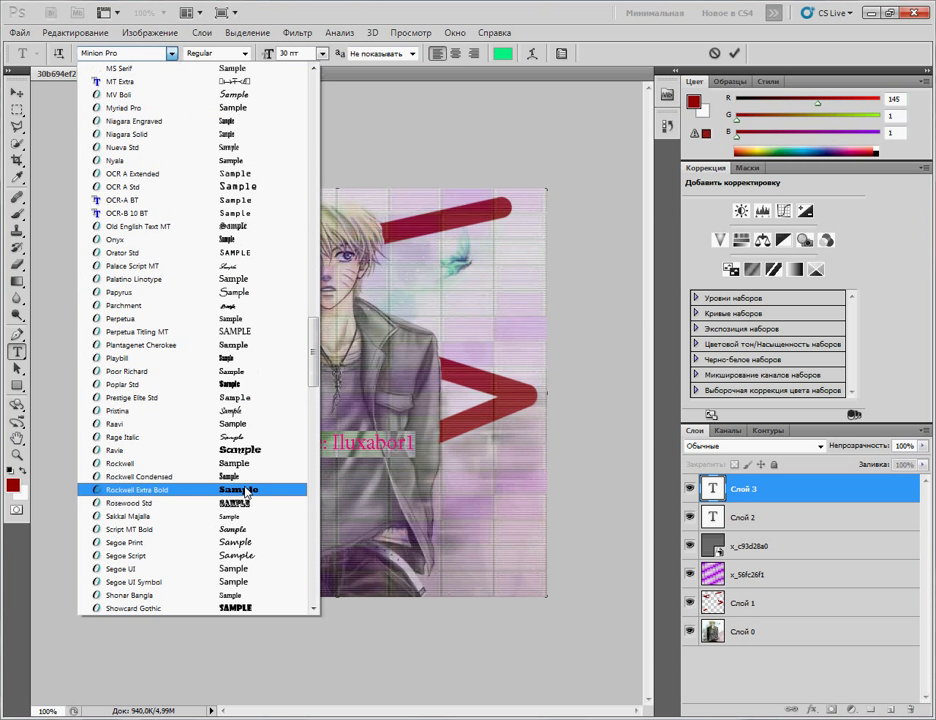
pyautogui.click(213, 489)
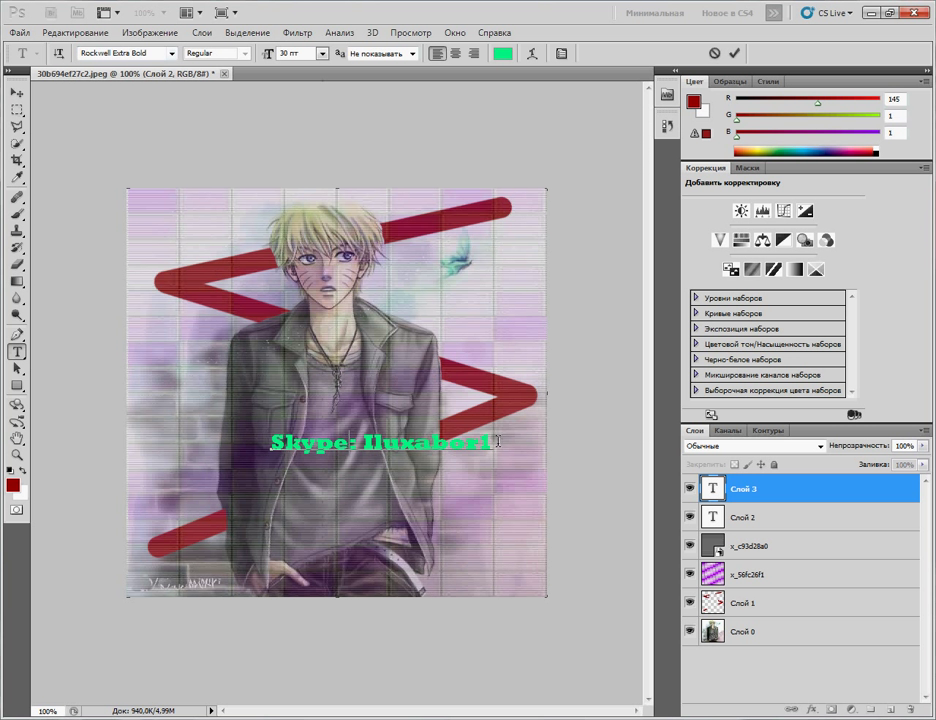
# Step: Colour the caption bright blue (R4 G132 B252) and commit the text
pyautogui.moveTo(490, 445); pyautogui.dragTo(270, 444)
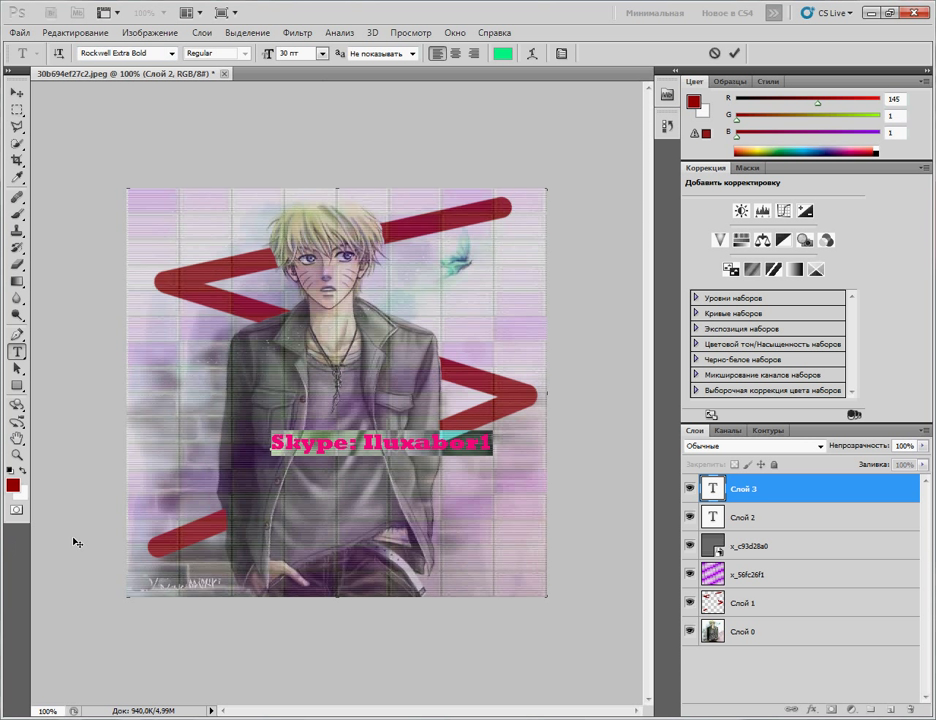
pyautogui.click(12, 486)
pyautogui.moveTo(484, 278); pyautogui.dragTo(520, 209)
pyautogui.click(615, 183)
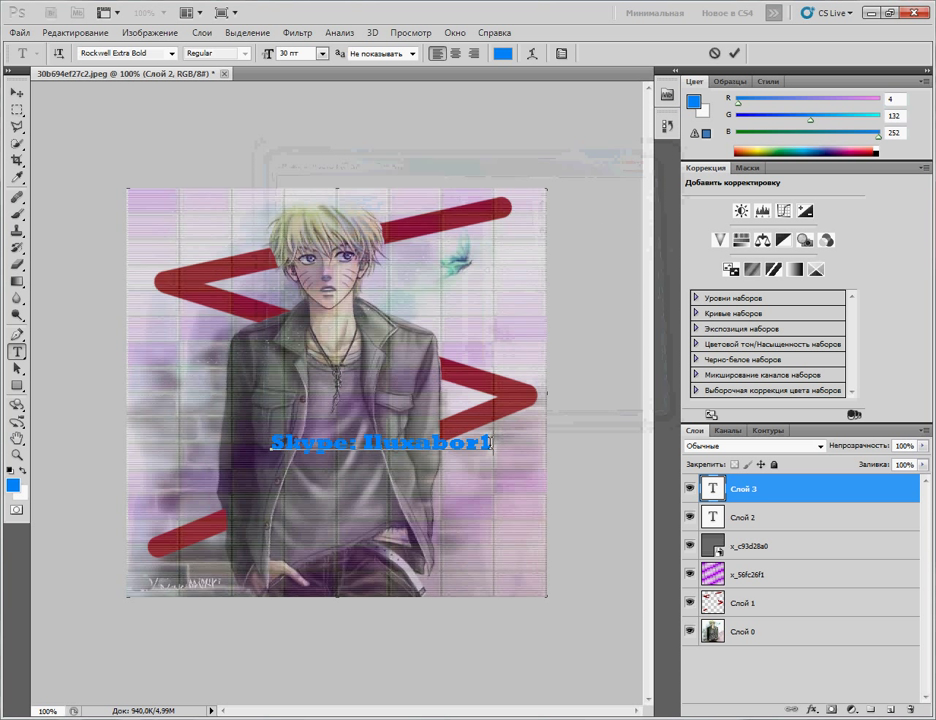
pyautogui.click(808, 517)
# Step: Delete the empty Слой 2 text layer and give the Skype caption a dark outline Stroke
pyautogui.press('Delete')
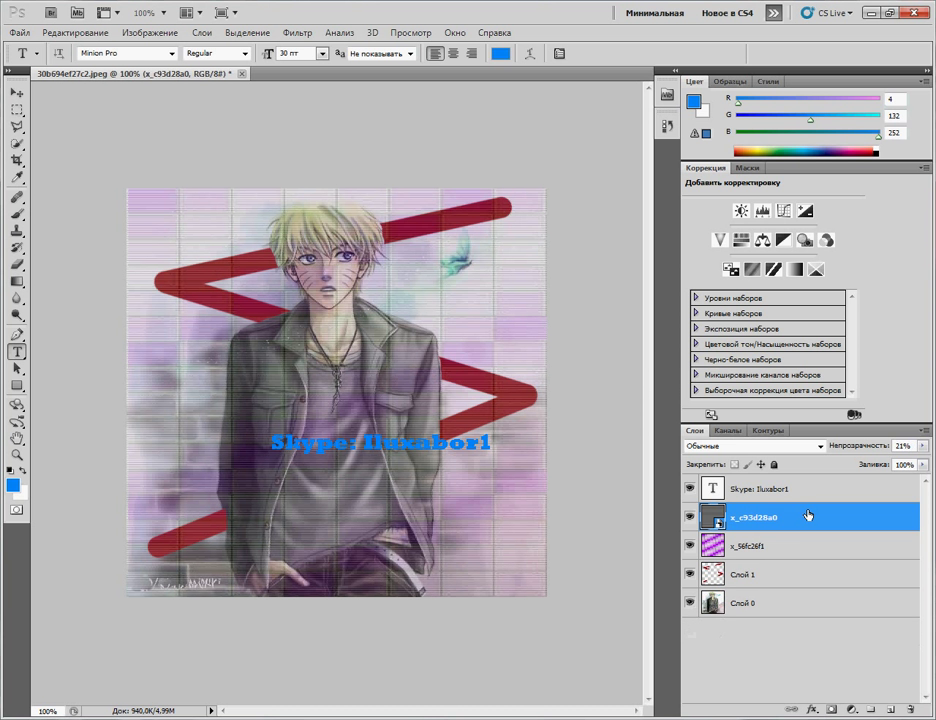
pyautogui.doubleClick(824, 483)
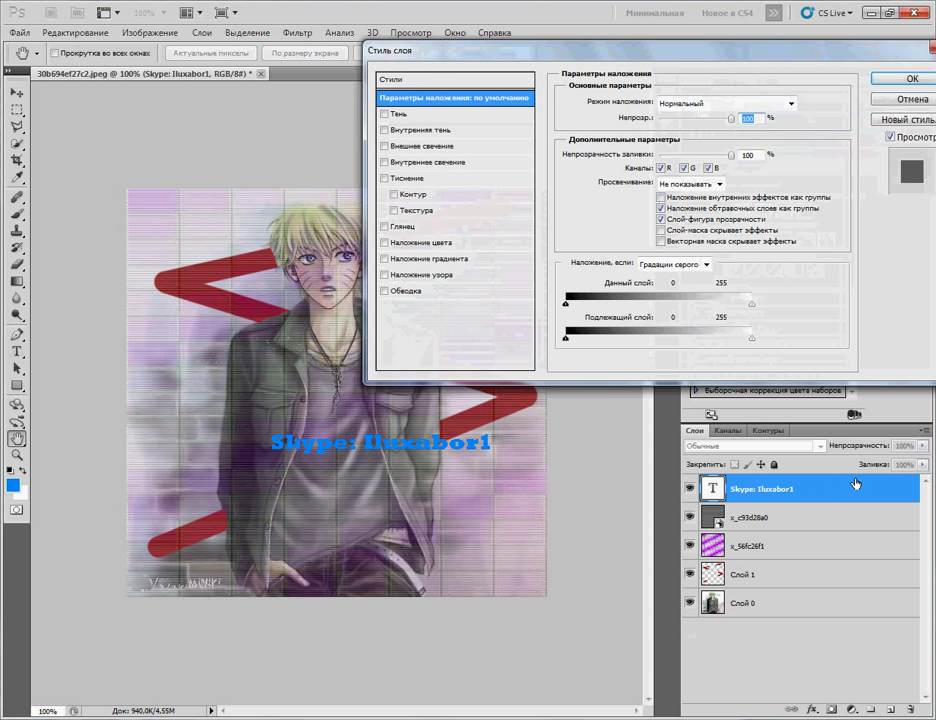
pyautogui.moveTo(738, 118)
pyautogui.mouseDown()
pyautogui.moveTo(705, 119)
pyautogui.moveTo(748, 116)
pyautogui.mouseUp()
pyautogui.moveTo(701, 58); pyautogui.dragTo(754, 55)
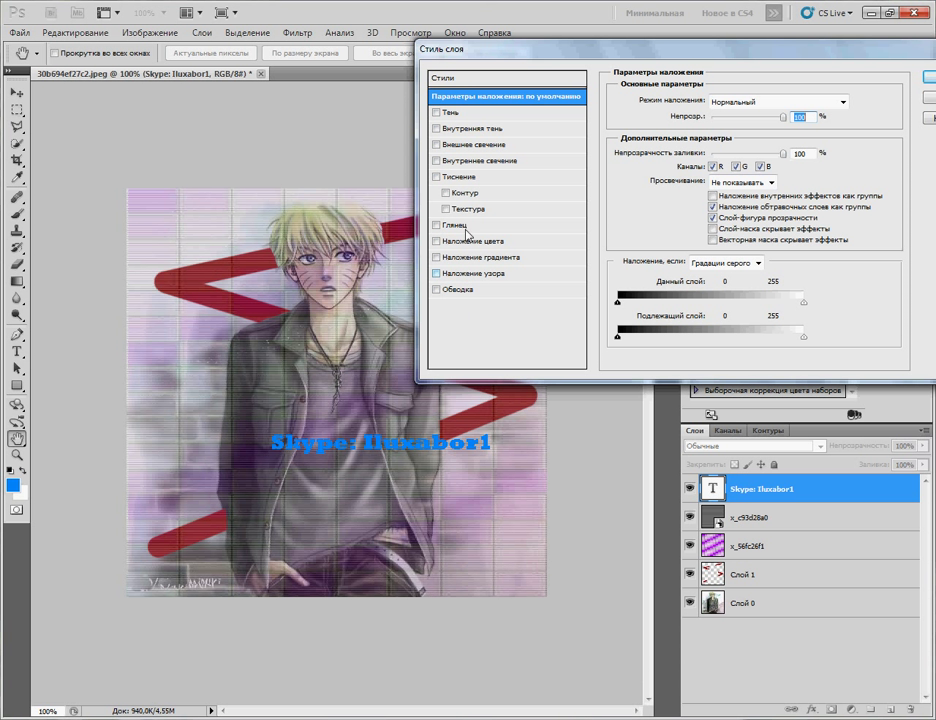
pyautogui.click(436, 290)
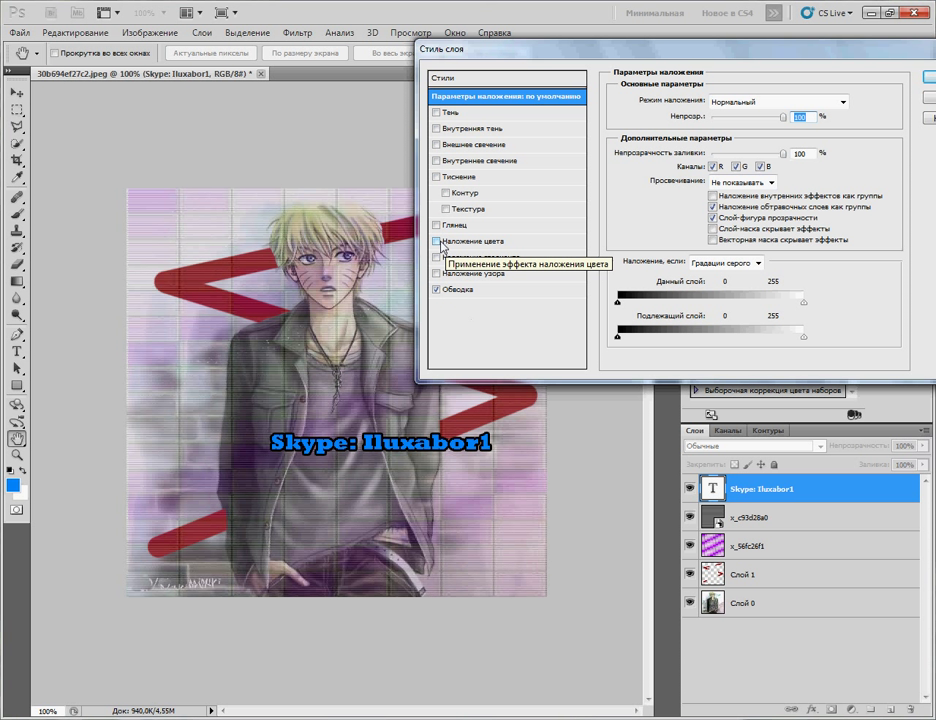
# Step: Try and discard colour, gradient and pattern overlays, then apply Bevel and Emboss
pyautogui.click(443, 244)
pyautogui.click(443, 244)
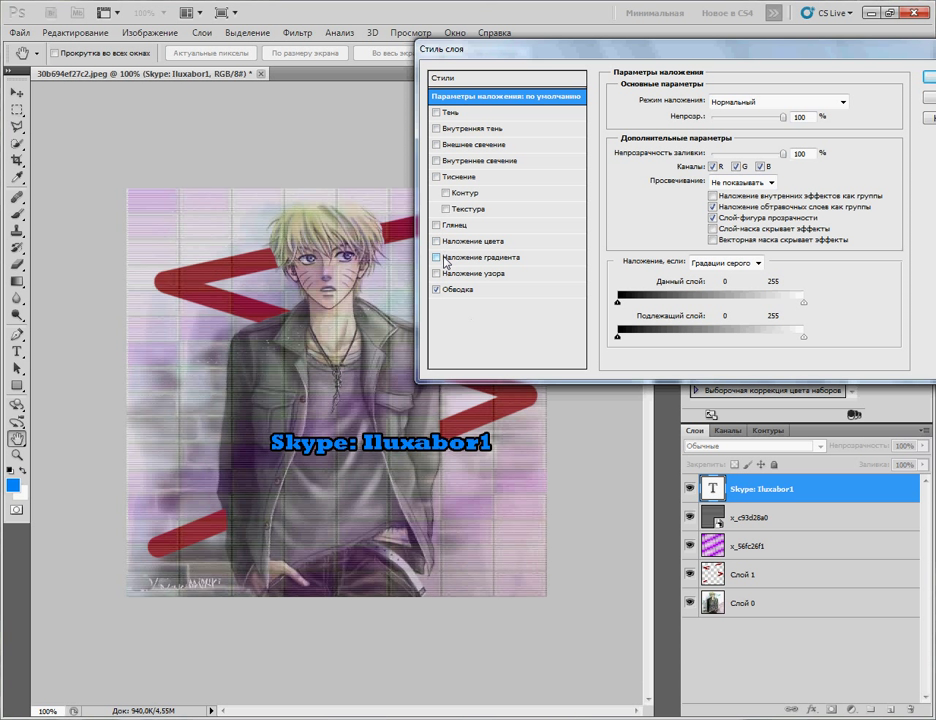
pyautogui.click(437, 258)
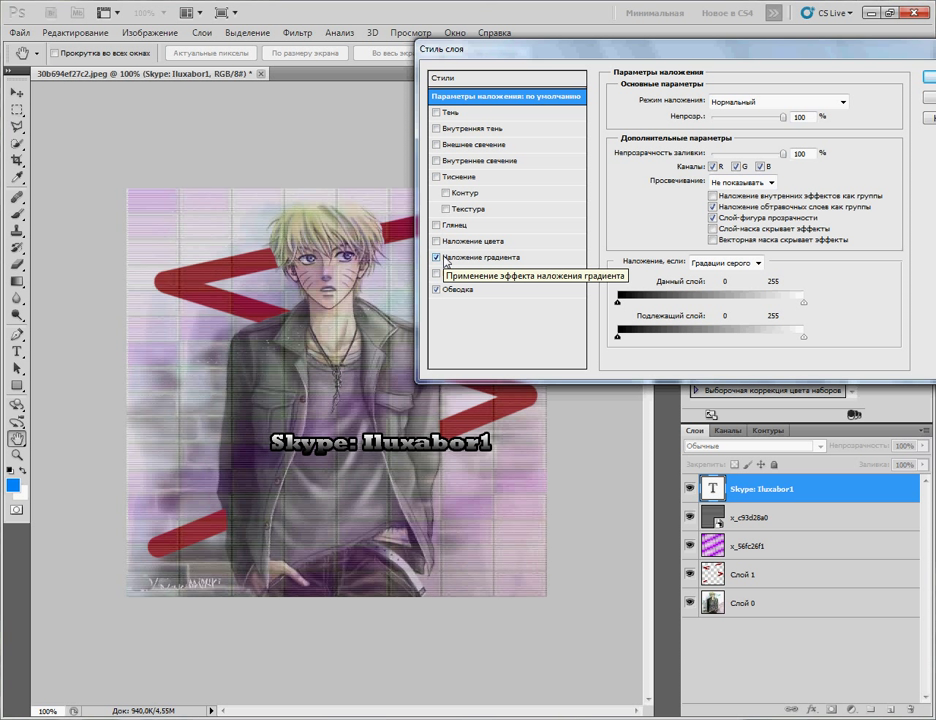
pyautogui.click(447, 257)
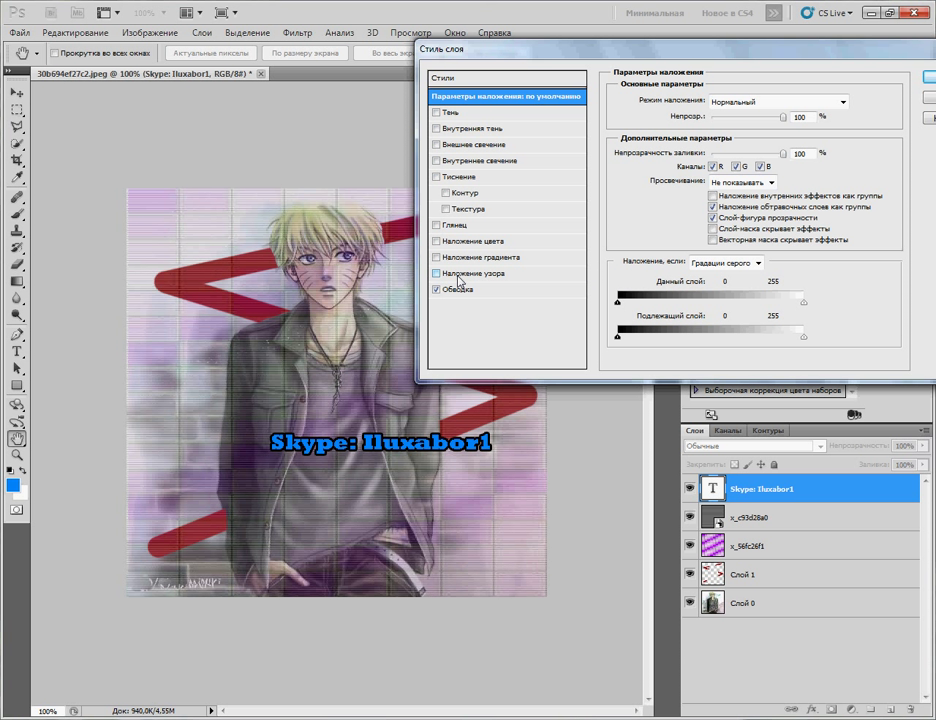
pyautogui.click(458, 276)
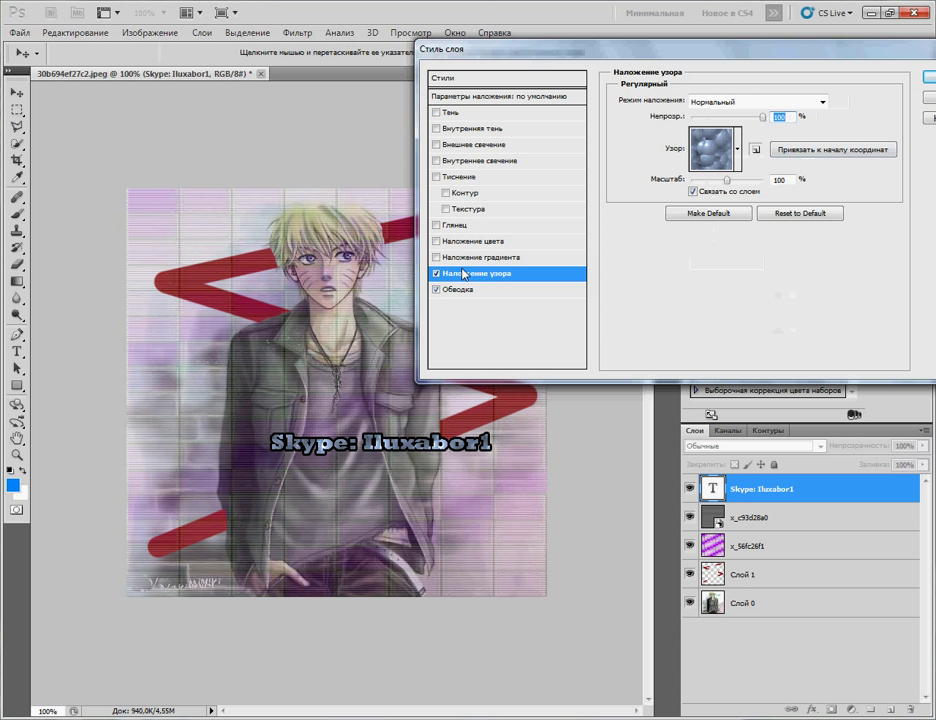
pyautogui.click(437, 273)
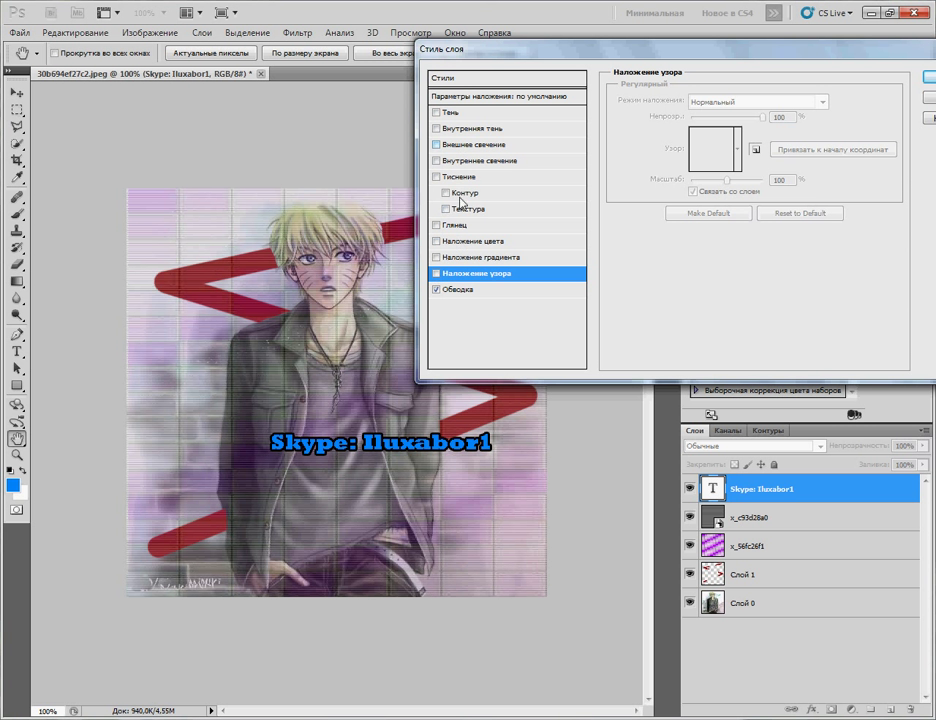
pyautogui.click(452, 177)
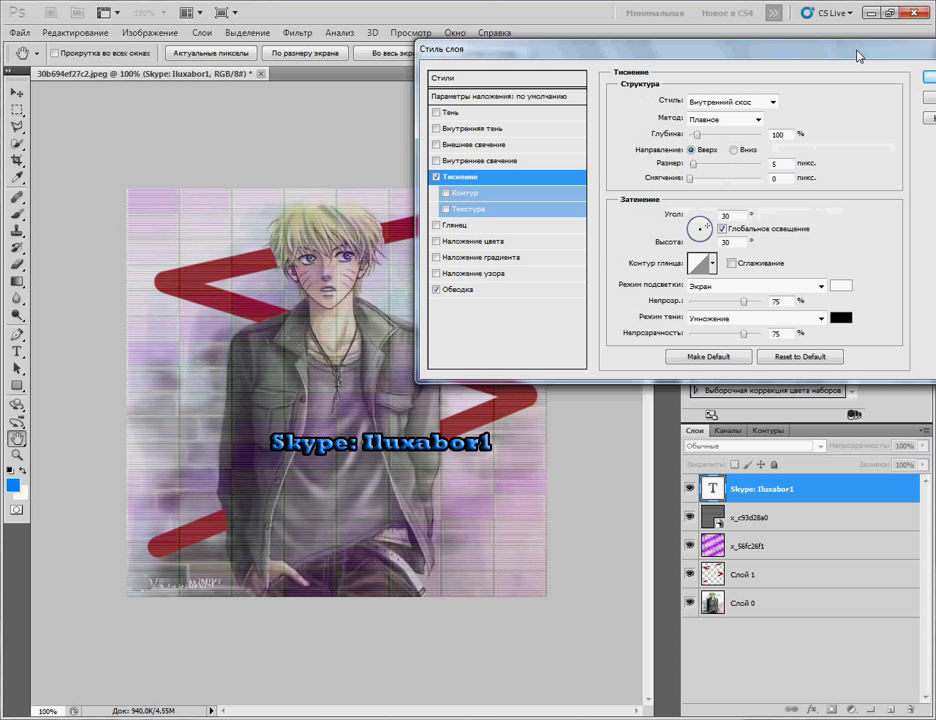
pyautogui.moveTo(628, 47); pyautogui.dragTo(415, 81)
pyautogui.click(755, 111)
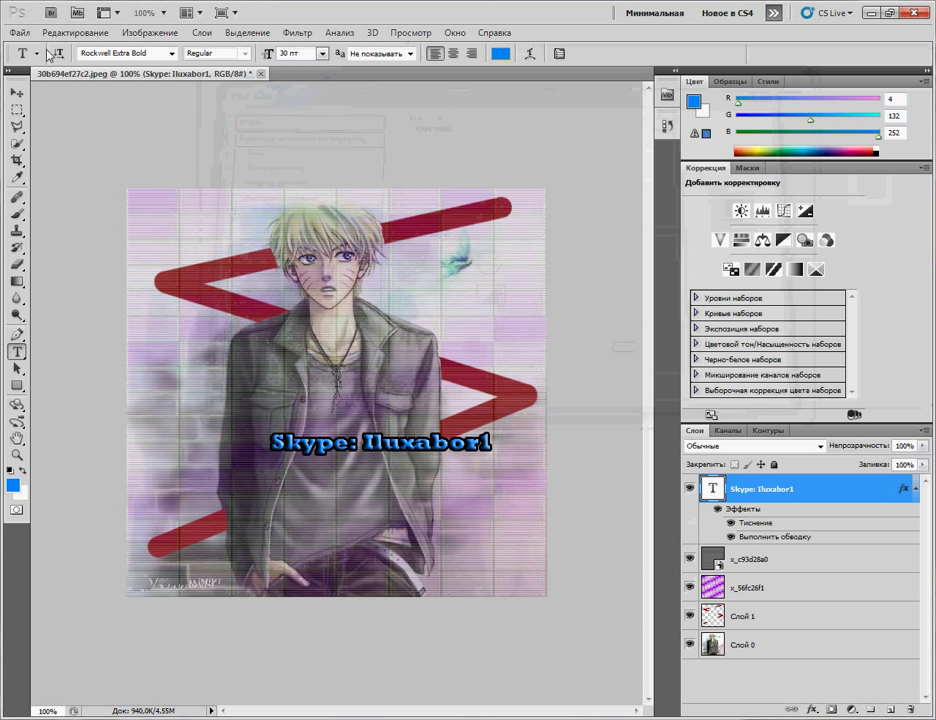
# Step: Rotate the Skype caption to about -45° and shift it left across the jacket
pyautogui.click(74, 32)
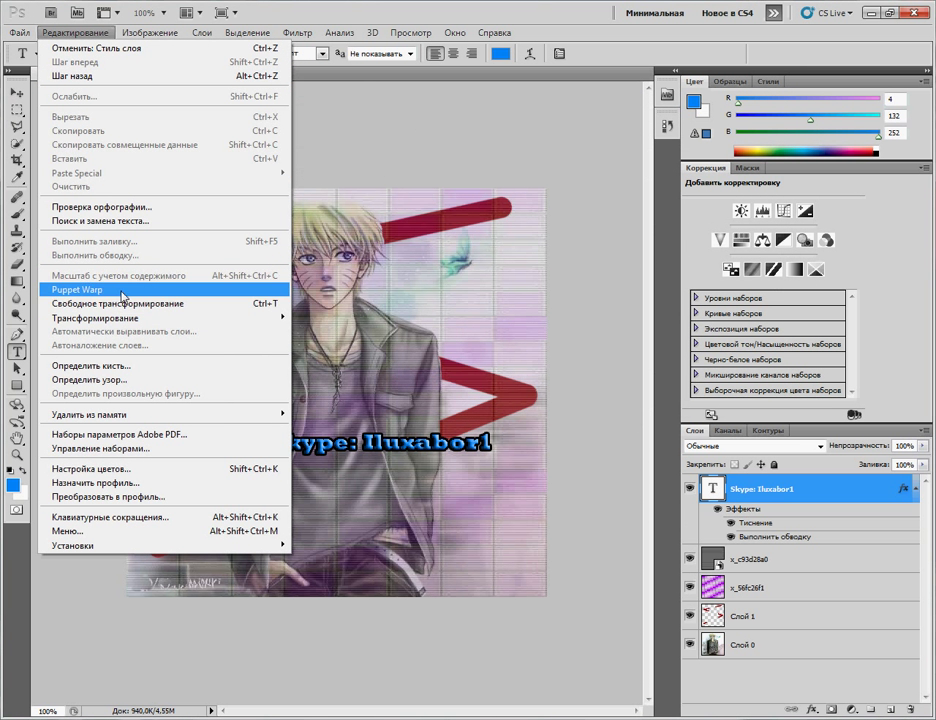
pyautogui.moveTo(129, 322)
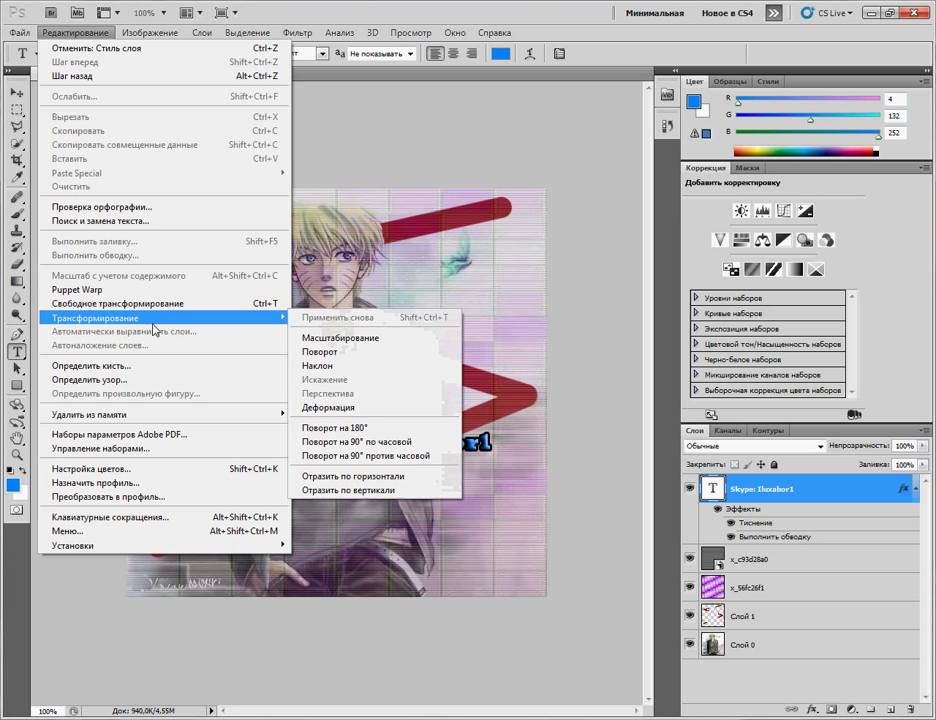
pyautogui.click(347, 352)
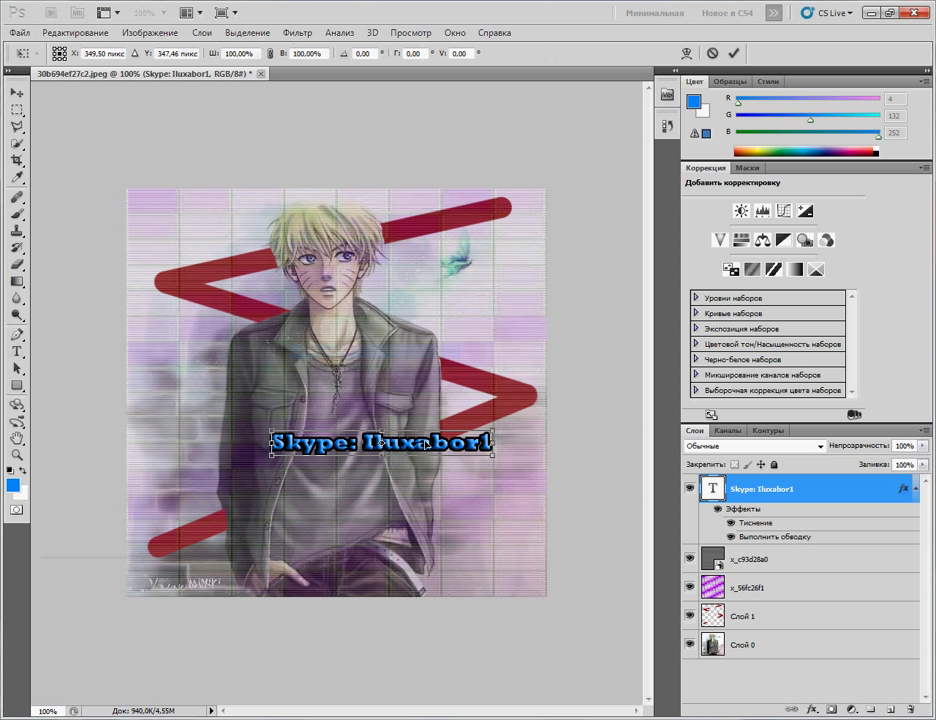
pyautogui.moveTo(360, 315); pyautogui.dragTo(262, 397)
pyautogui.moveTo(403, 345); pyautogui.dragTo(409, 346)
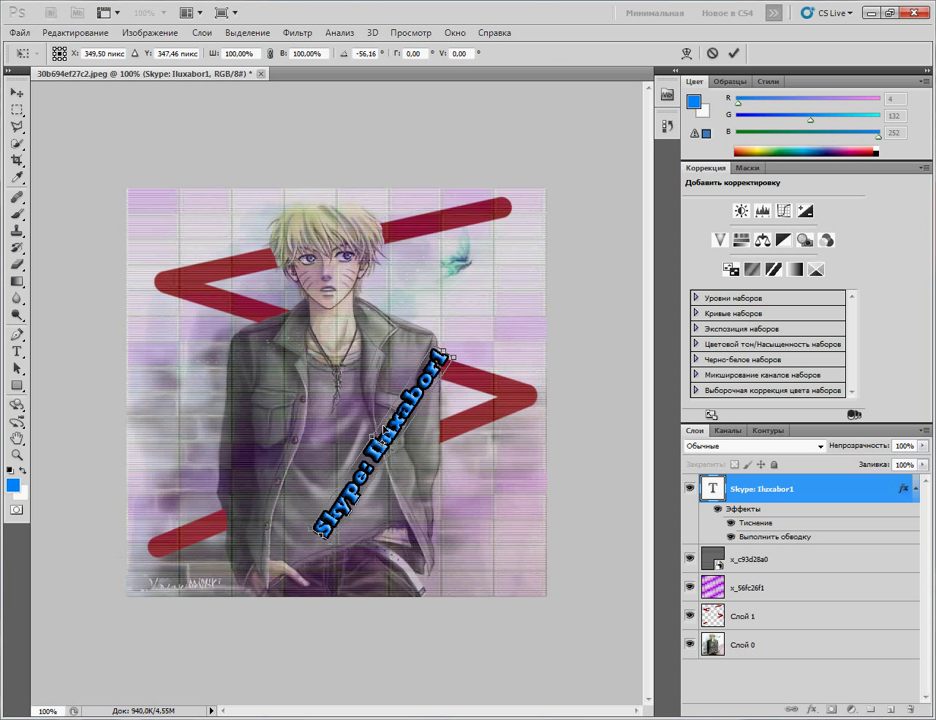
pyautogui.moveTo(382, 425); pyautogui.dragTo(321, 430)
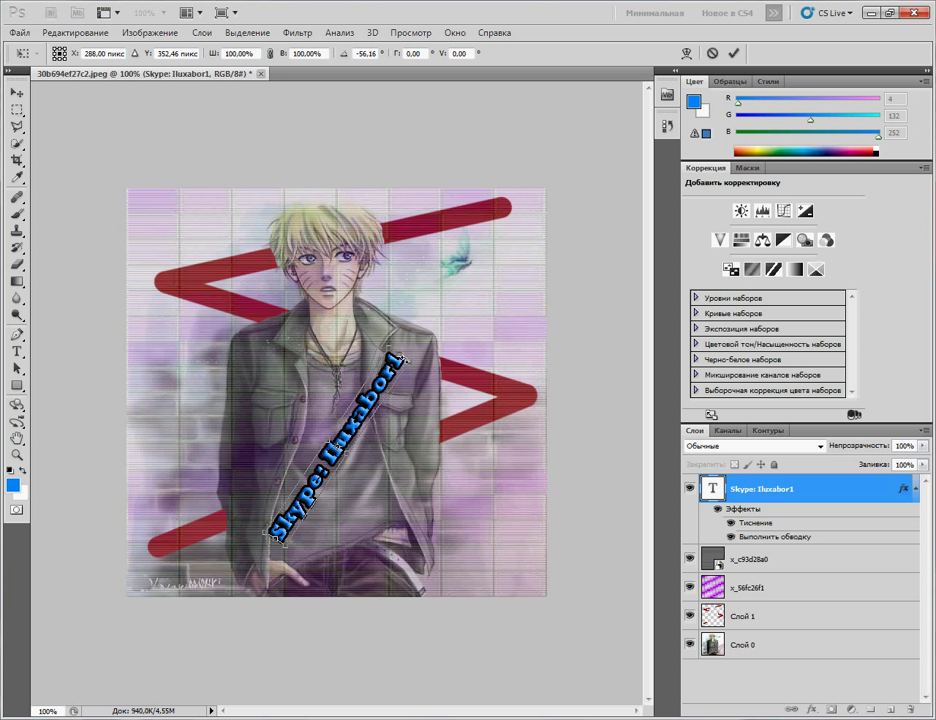
pyautogui.moveTo(407, 360); pyautogui.dragTo(414, 371)
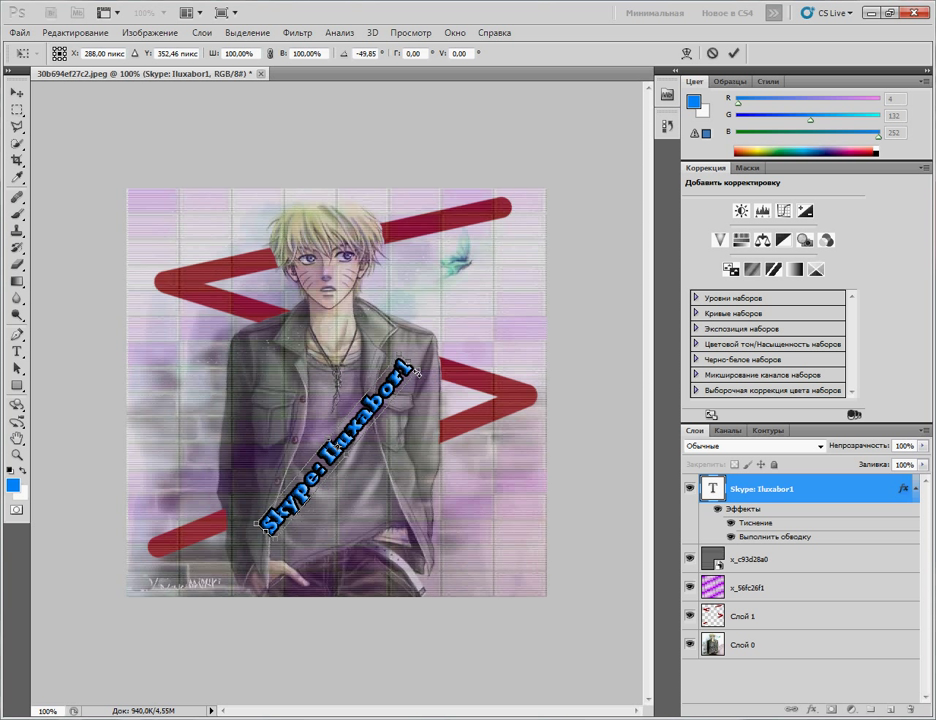
pyautogui.moveTo(417, 372); pyautogui.dragTo(421, 428)
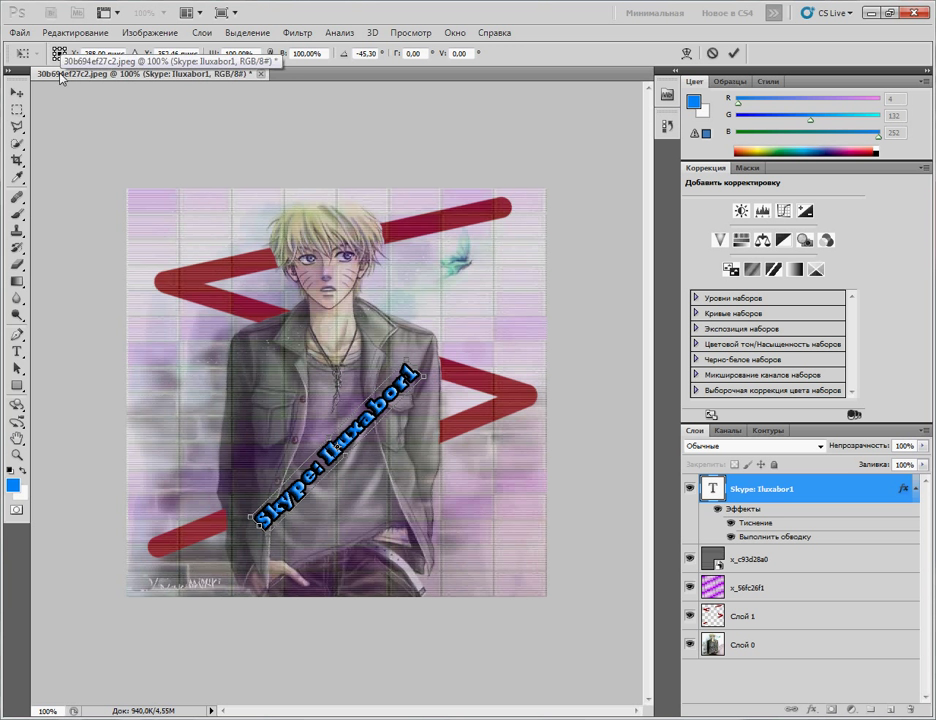
pyautogui.click(28, 35)
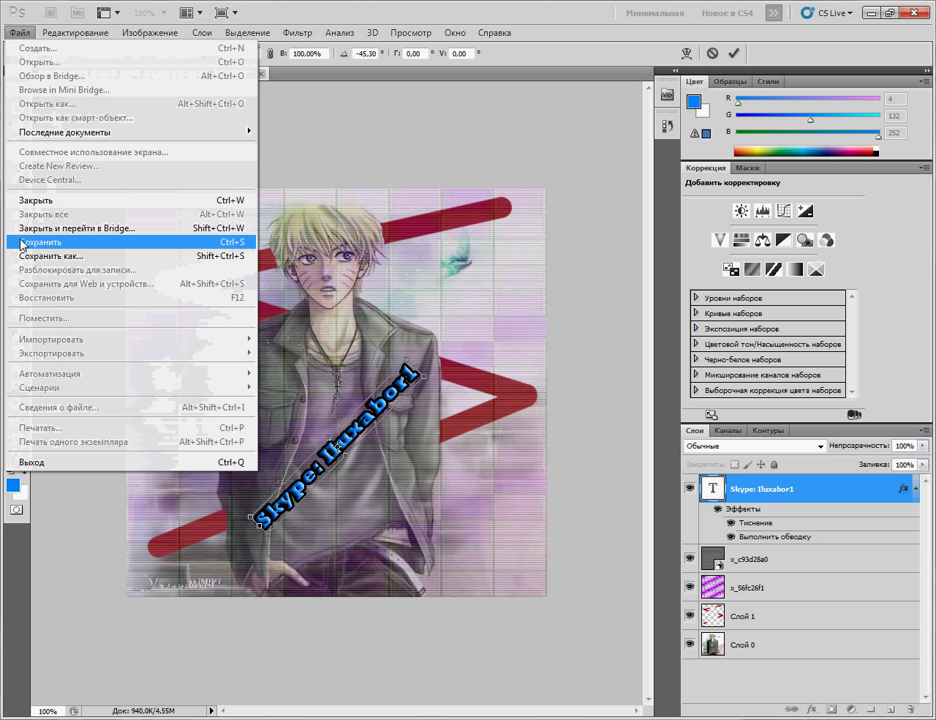
# Step: Skew the rotated Skype caption so it slants further, then apply the transform
pyautogui.moveTo(50, 33)
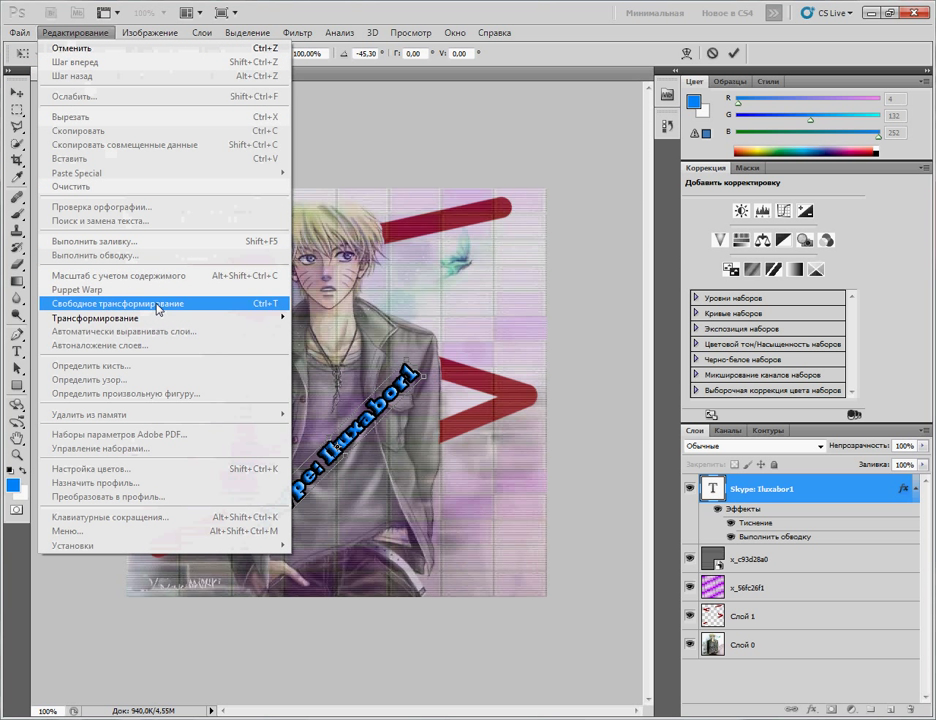
pyautogui.moveTo(270, 317)
pyautogui.click(338, 367)
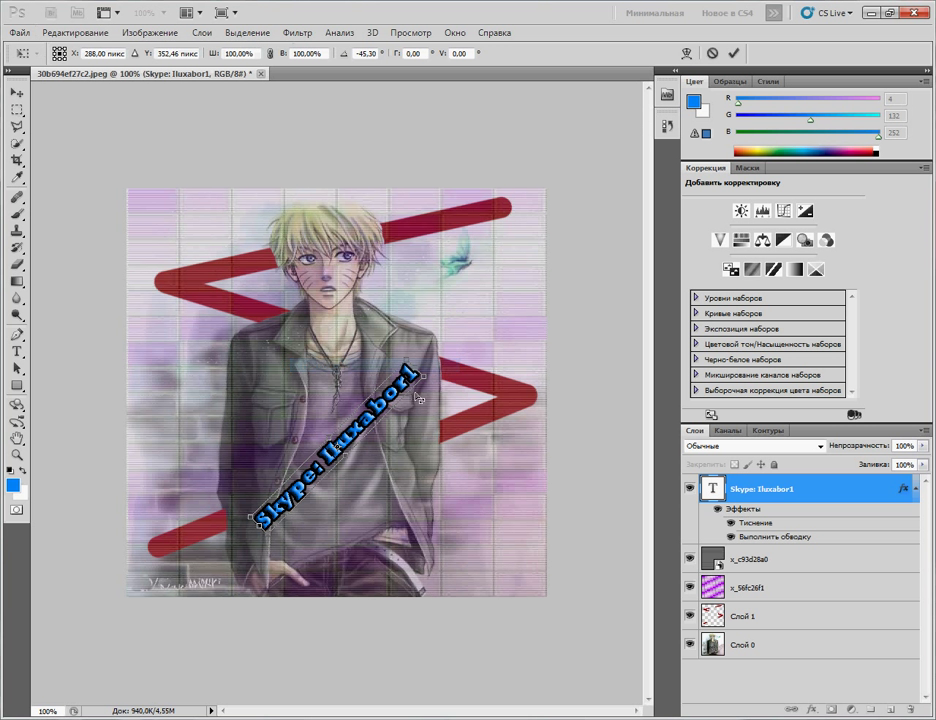
pyautogui.moveTo(425, 378)
pyautogui.mouseDown()
pyautogui.moveTo(404, 372)
pyautogui.moveTo(414, 380)
pyautogui.mouseUp()
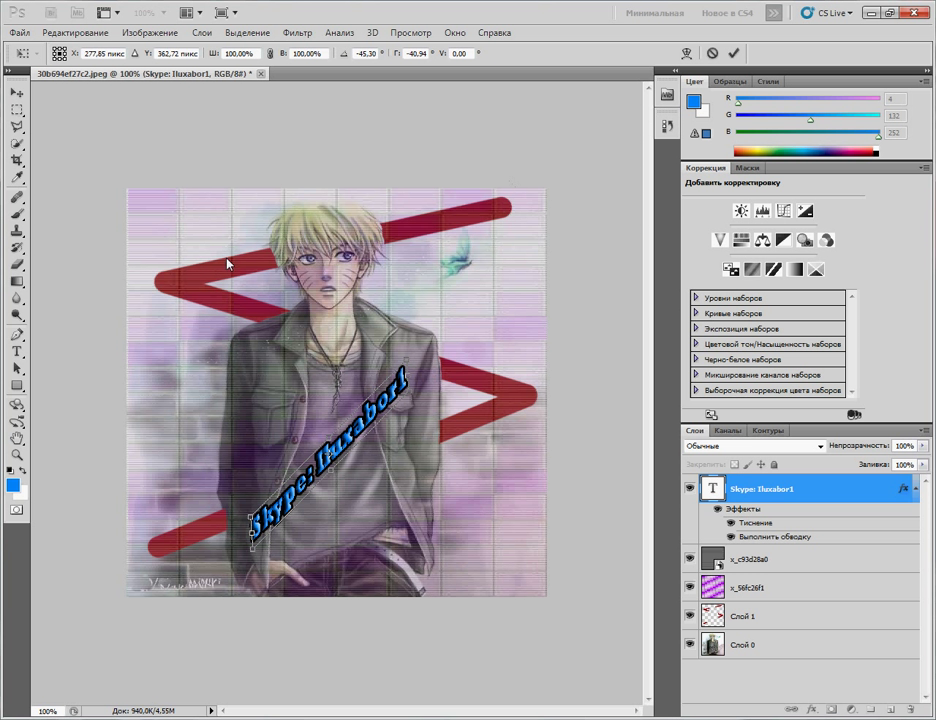
pyautogui.click(16, 352)
# Step: Apply the transformation and type the IluXa caption above the left zigzag
pyautogui.click(316, 213)
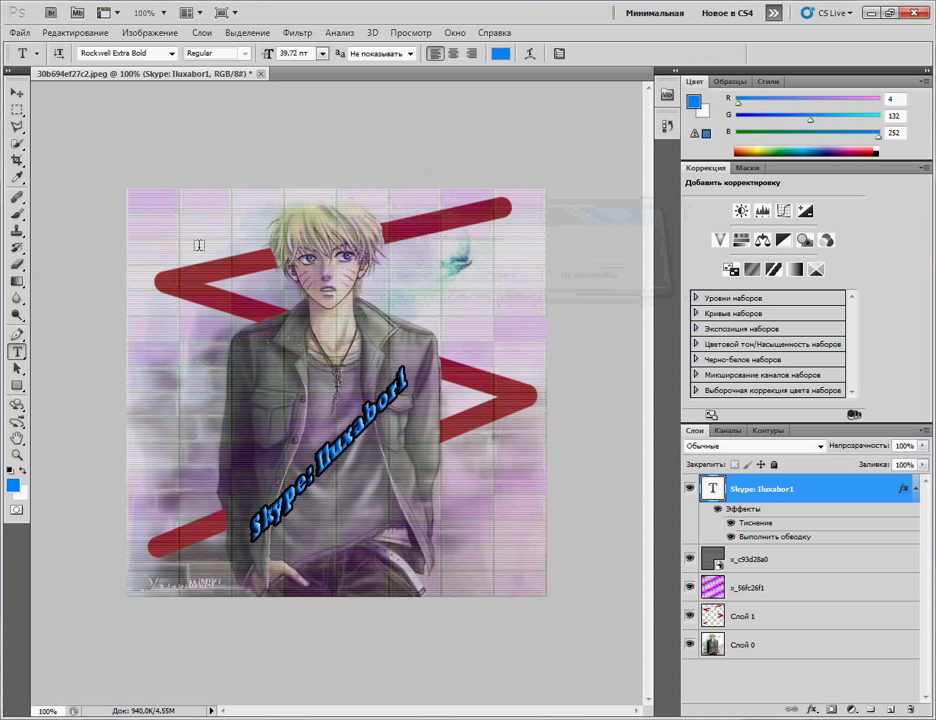
pyautogui.click(183, 250)
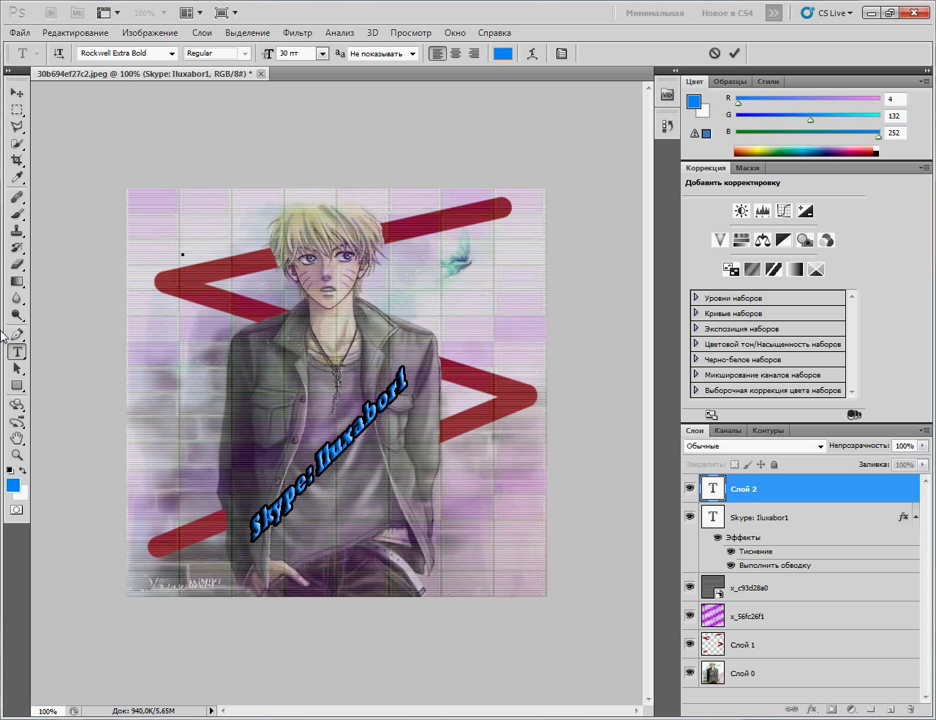
pyautogui.write('И')
pyautogui.press('BackSpace')
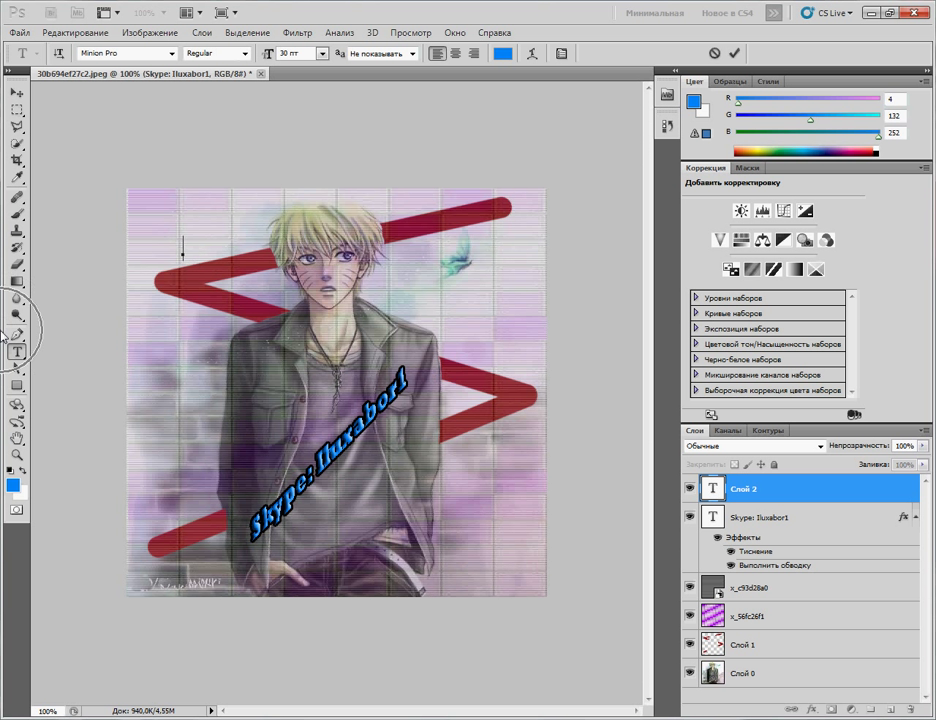
pyautogui.write('IluXa')
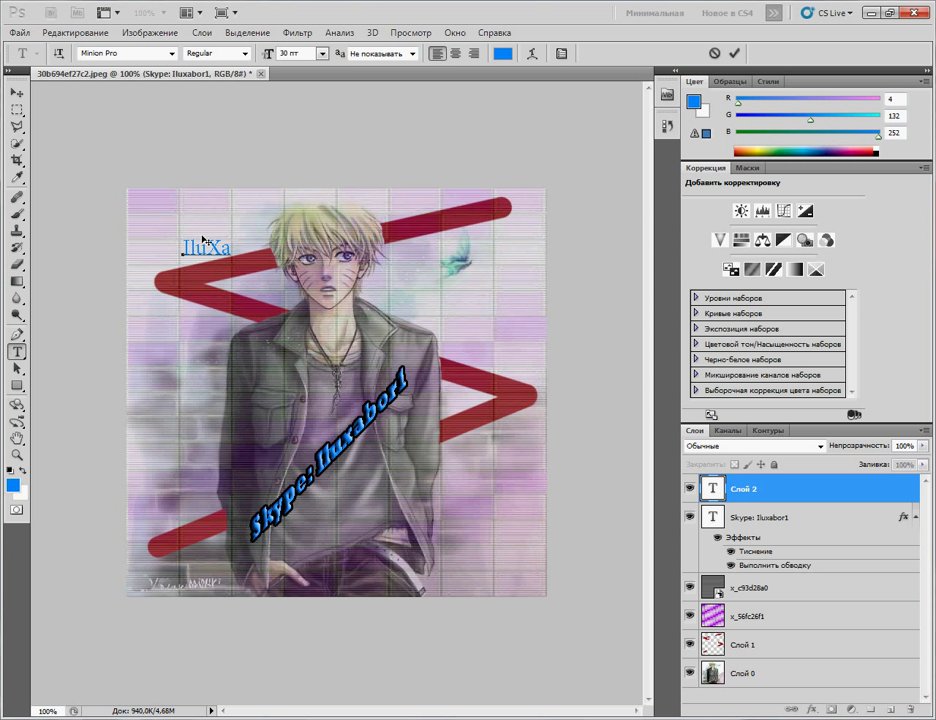
# Step: Set the IluXa caption in Rockwell Extra Bold and open its layer style settings
pyautogui.moveTo(232, 252); pyautogui.dragTo(178, 248)
pyautogui.click(171, 54)
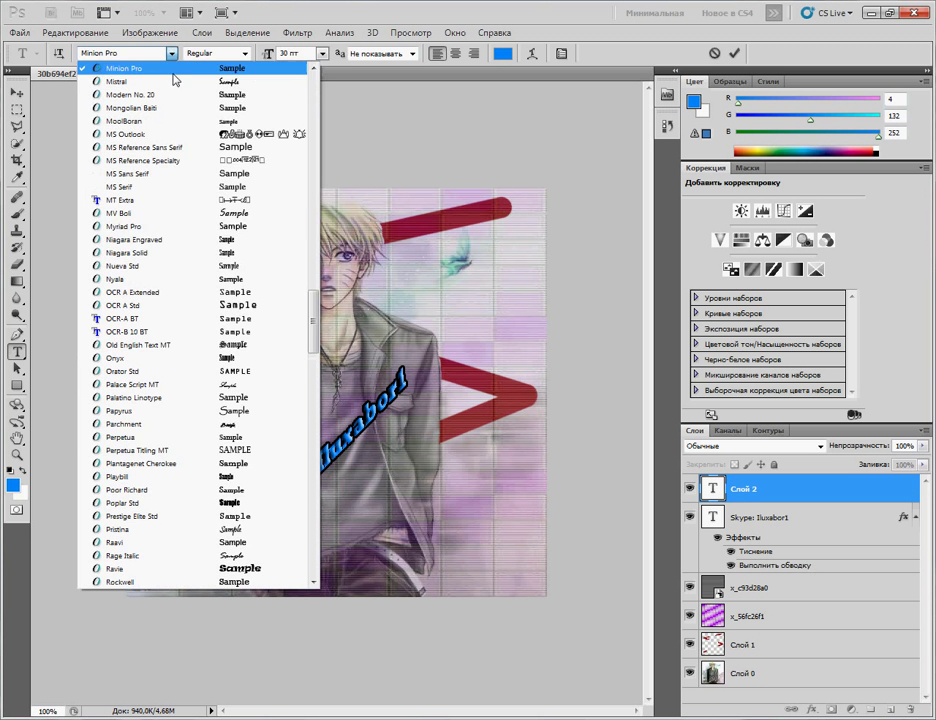
pyautogui.scroll(-8, 309, 357)
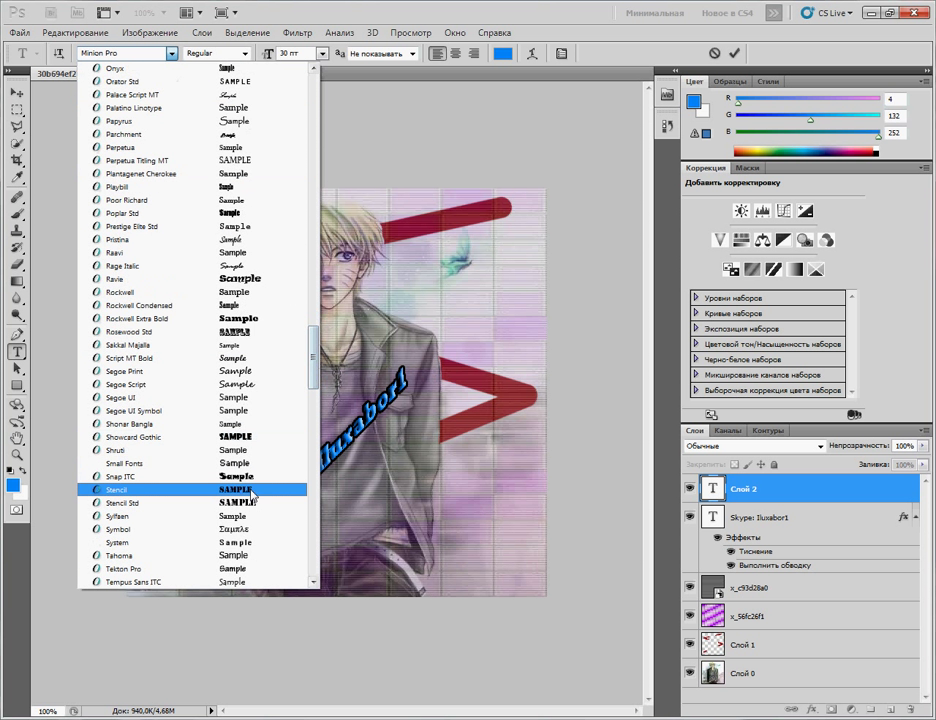
pyautogui.click(267, 318)
pyautogui.click(268, 239)
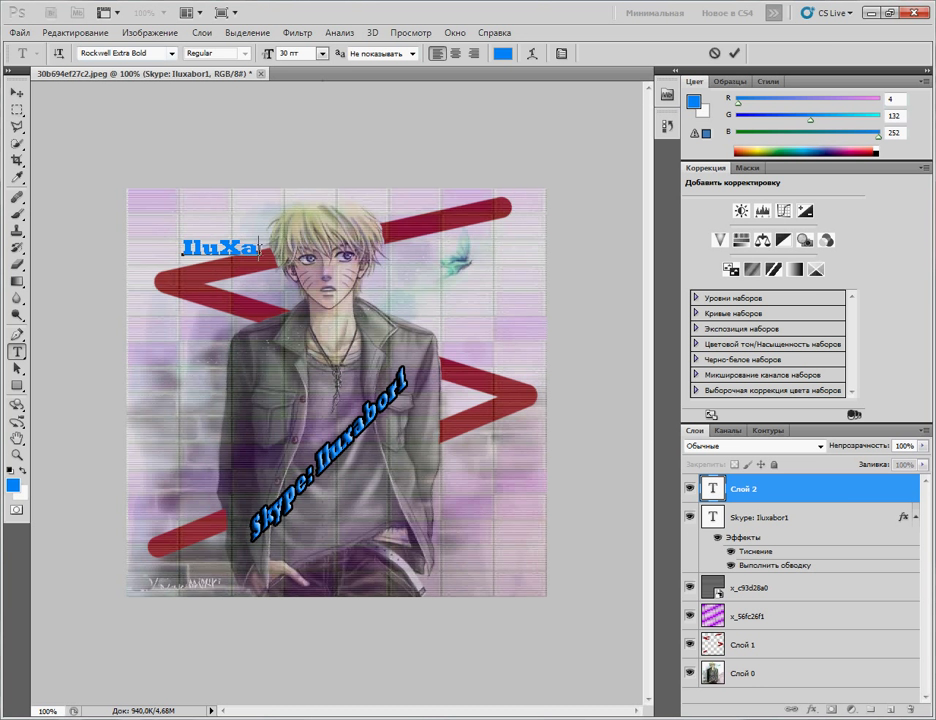
pyautogui.doubleClick(199, 246)
pyautogui.doubleClick(838, 494)
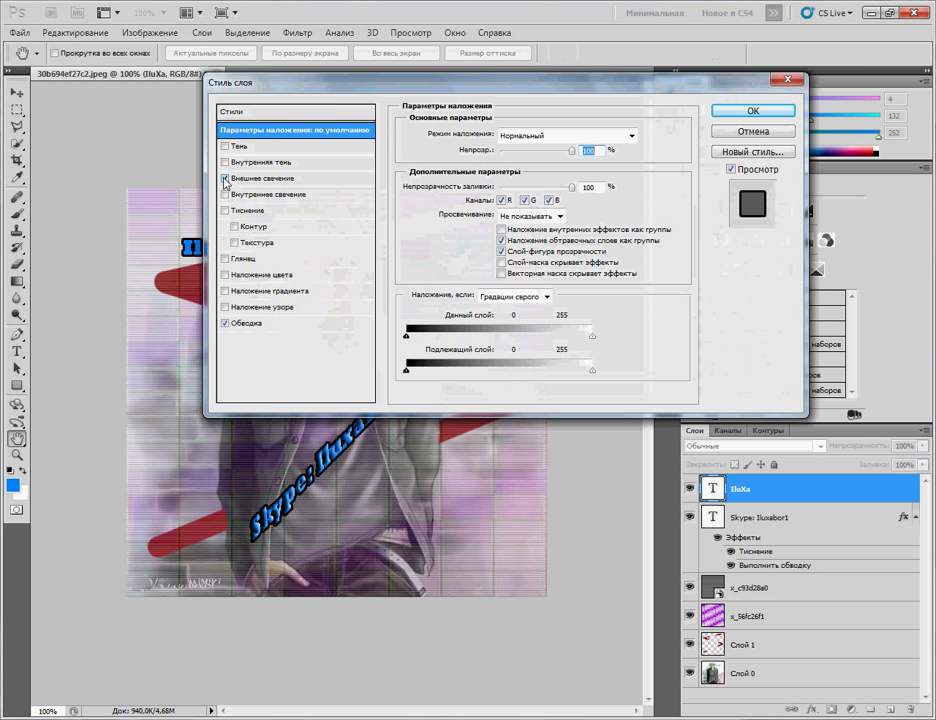
# Step: Replace the IluXa caption's outer glow with Bevel & Emboss, keeping its black stroke
pyautogui.moveTo(386, 88); pyautogui.dragTo(509, 88)
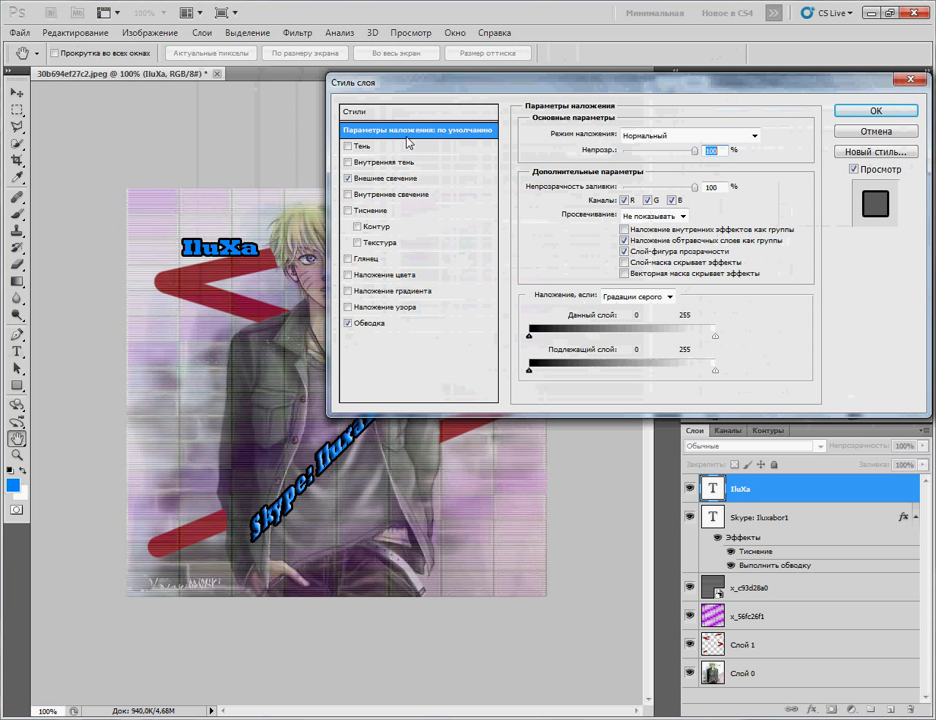
pyautogui.click(348, 178)
pyautogui.click(348, 211)
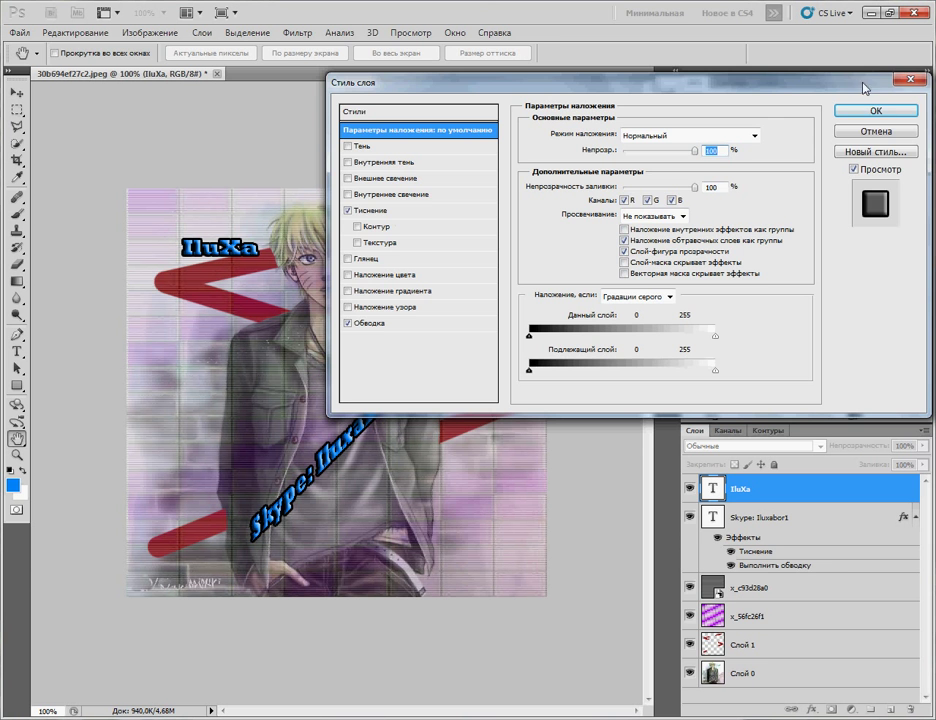
pyautogui.click(899, 110)
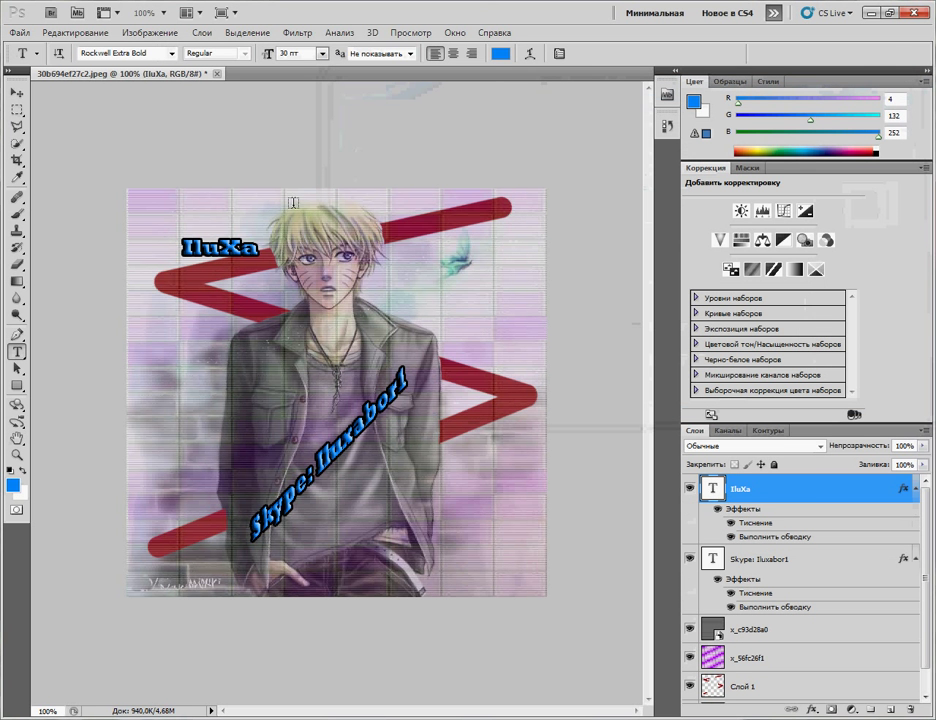
pyautogui.doubleClick(826, 489)
pyautogui.click(910, 84)
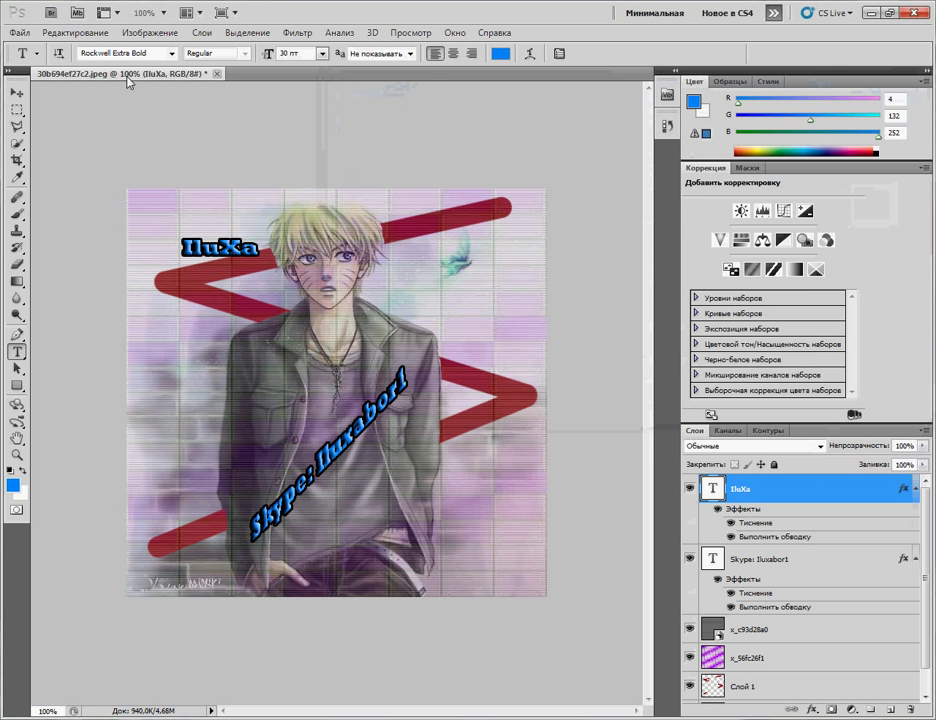
# Step: Rotate the IluXa caption to -11.27°, nudge it slightly lower-left, and apply
pyautogui.click(75, 32)
pyautogui.moveTo(115, 318)
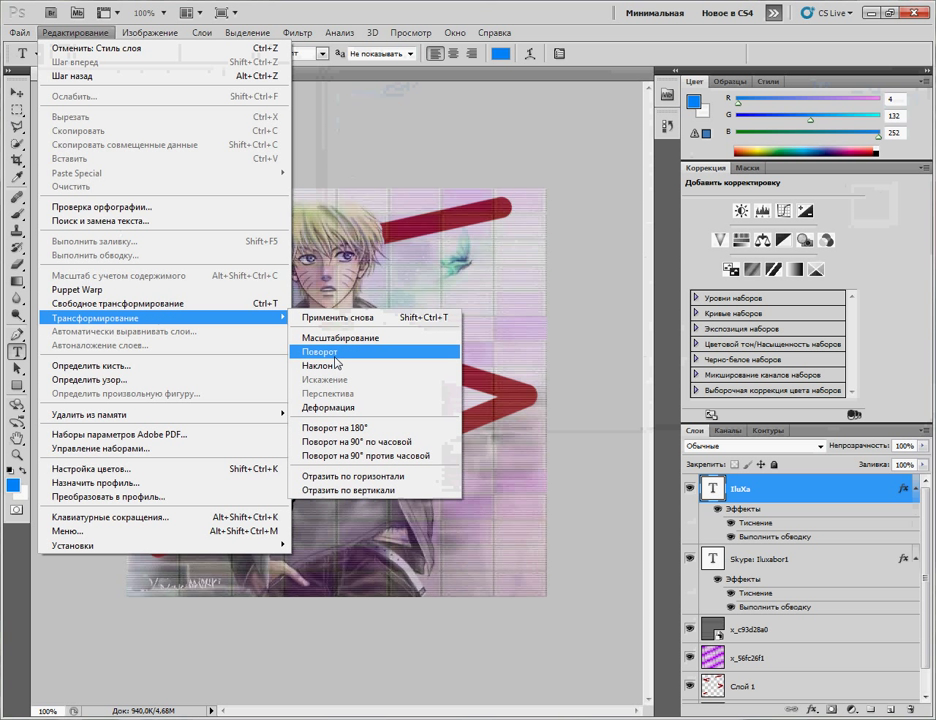
pyautogui.click(336, 360)
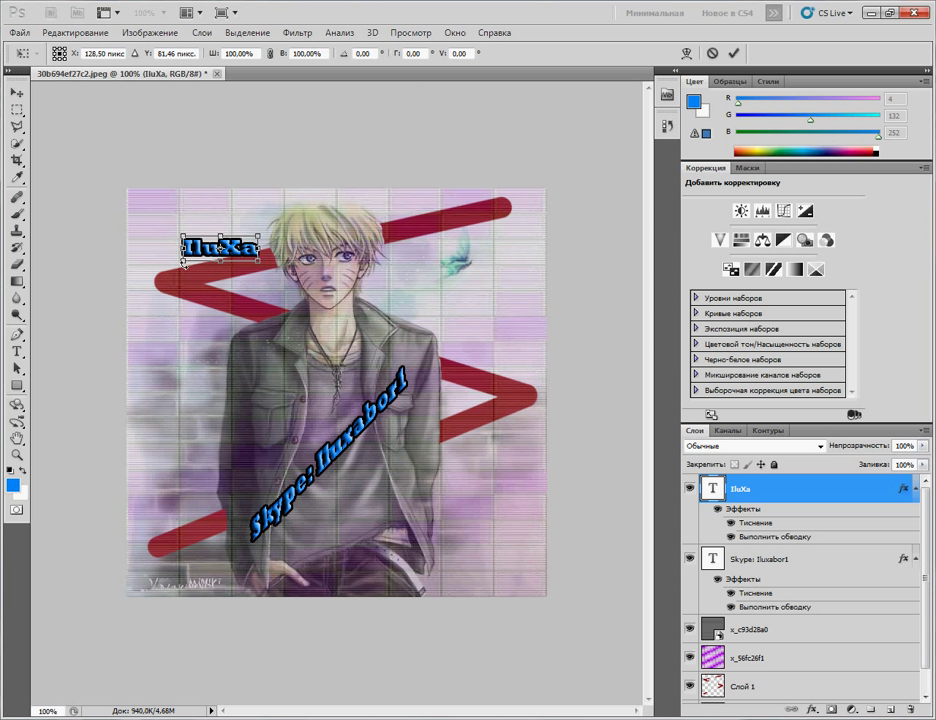
pyautogui.moveTo(184, 265); pyautogui.dragTo(190, 273)
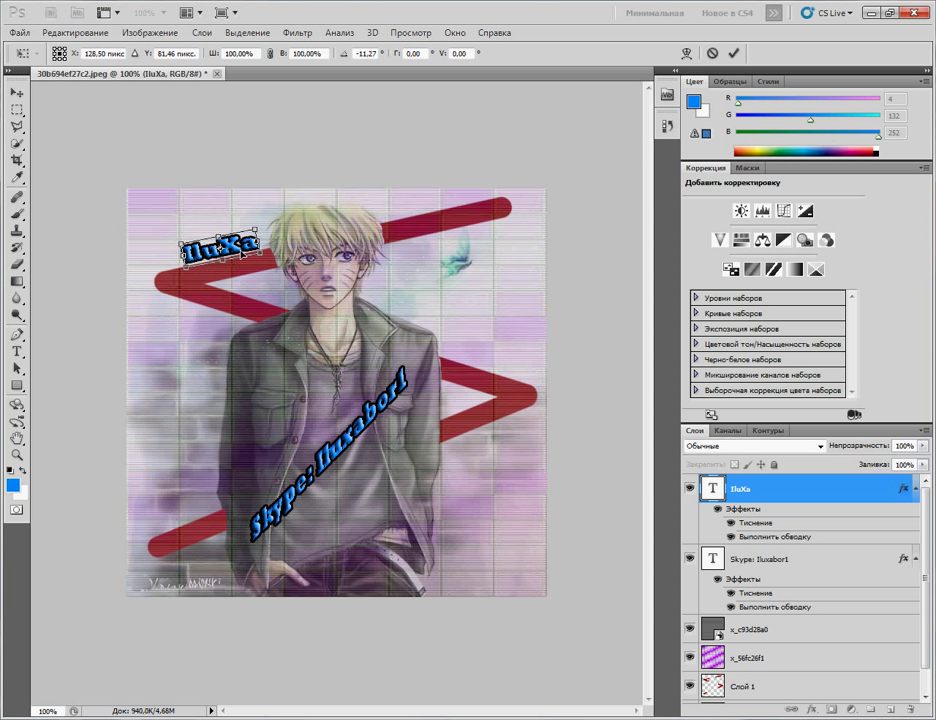
pyautogui.moveTo(245, 251); pyautogui.dragTo(243, 256)
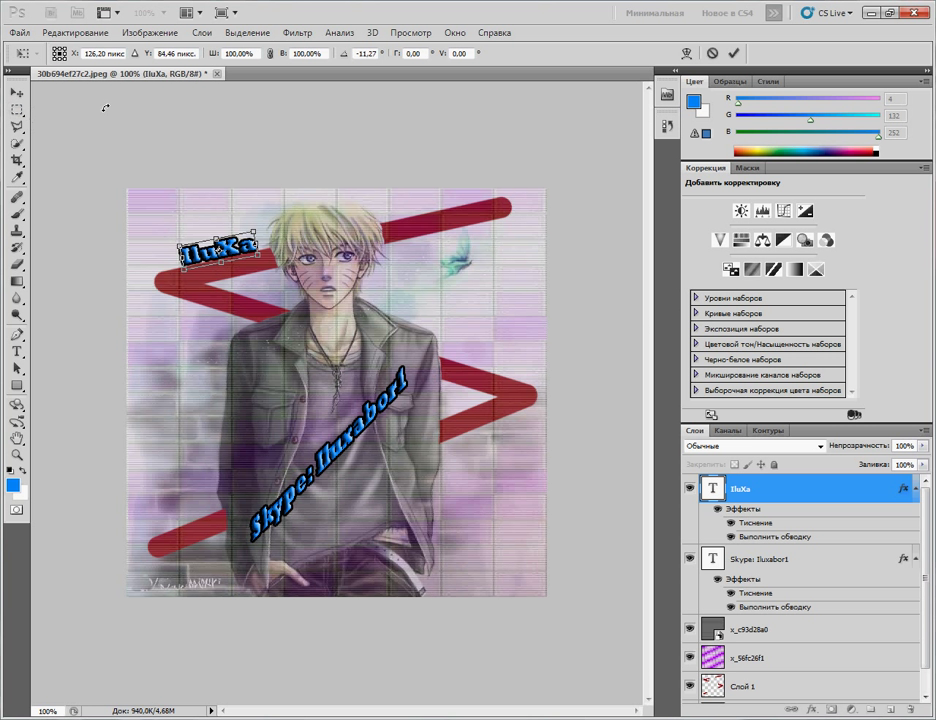
pyautogui.click(16, 93)
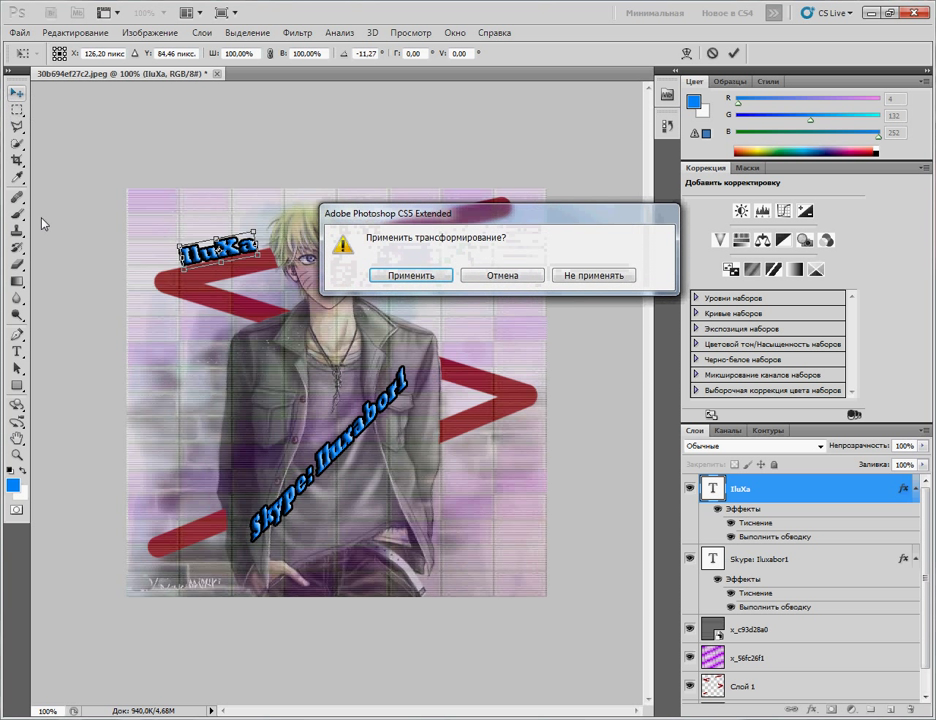
pyautogui.click(309, 273)
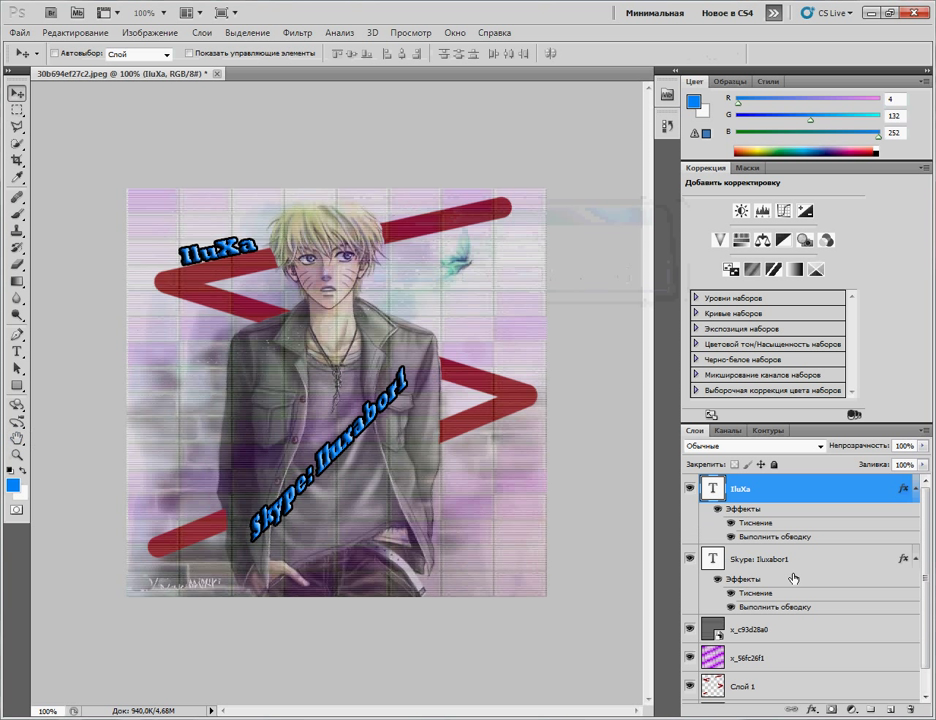
# Step: Scroll up and down through the VKontakte profile page
pyautogui.scroll(-2, 925, 545)
pyautogui.scroll(2, 925, 545)
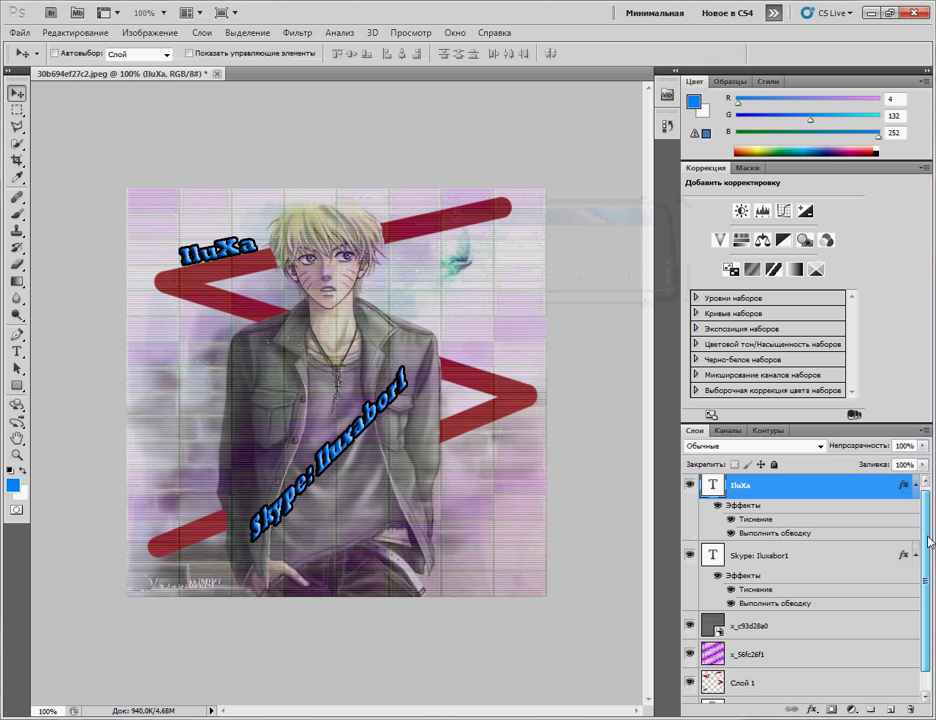
pyautogui.scroll(-2, 928, 550)
pyautogui.scroll(2, 928, 550)
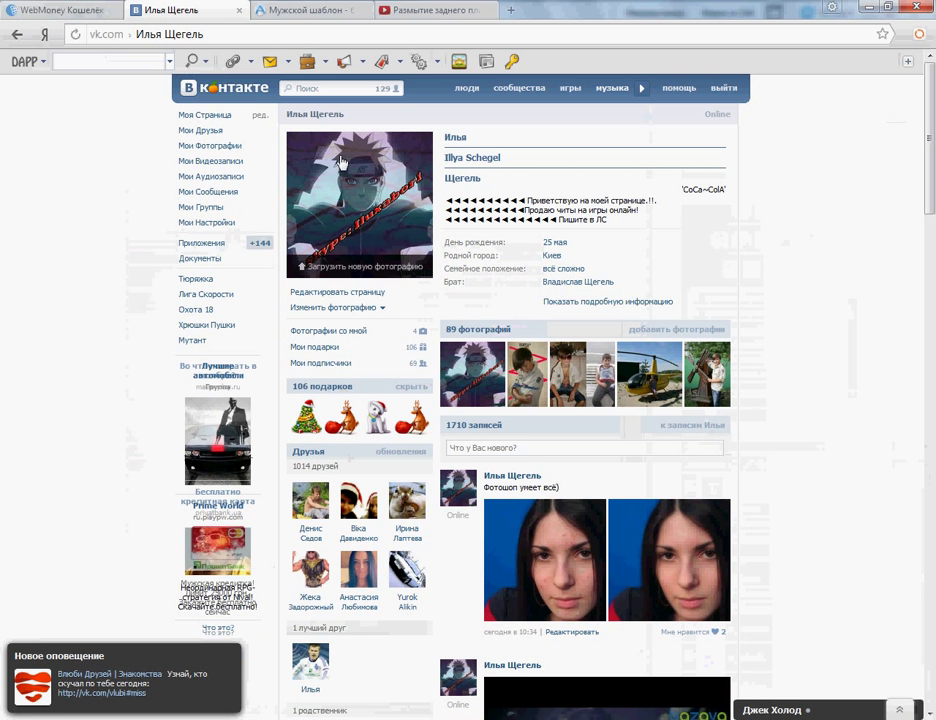
# Step: View and close the captioned VK profile photo, then return to Photoshop
pyautogui.click(341, 216)
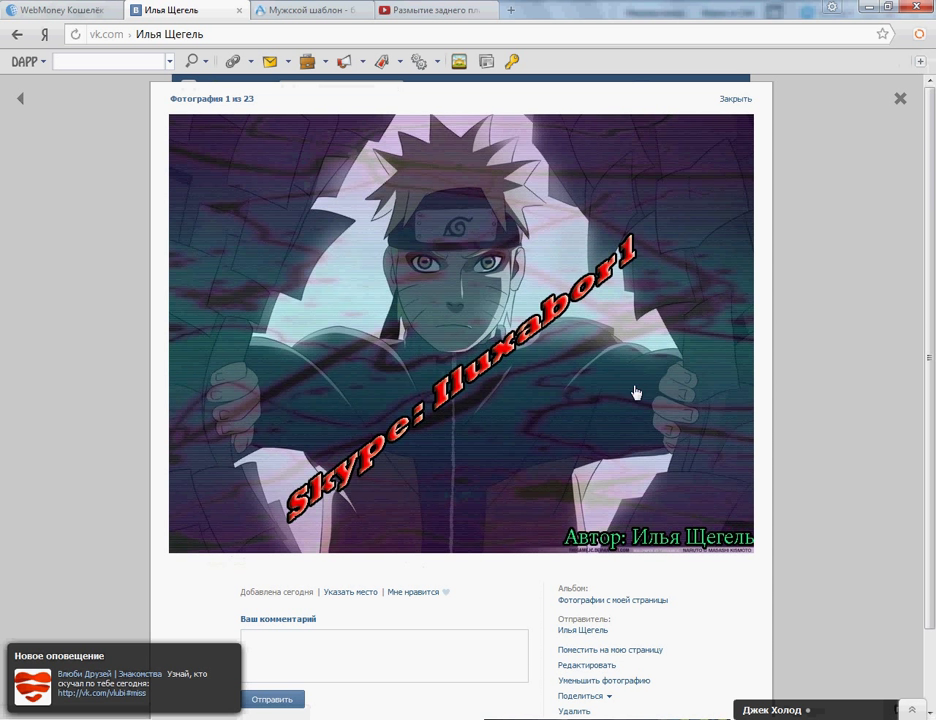
pyautogui.click(738, 99)
pyautogui.click(150, 36)
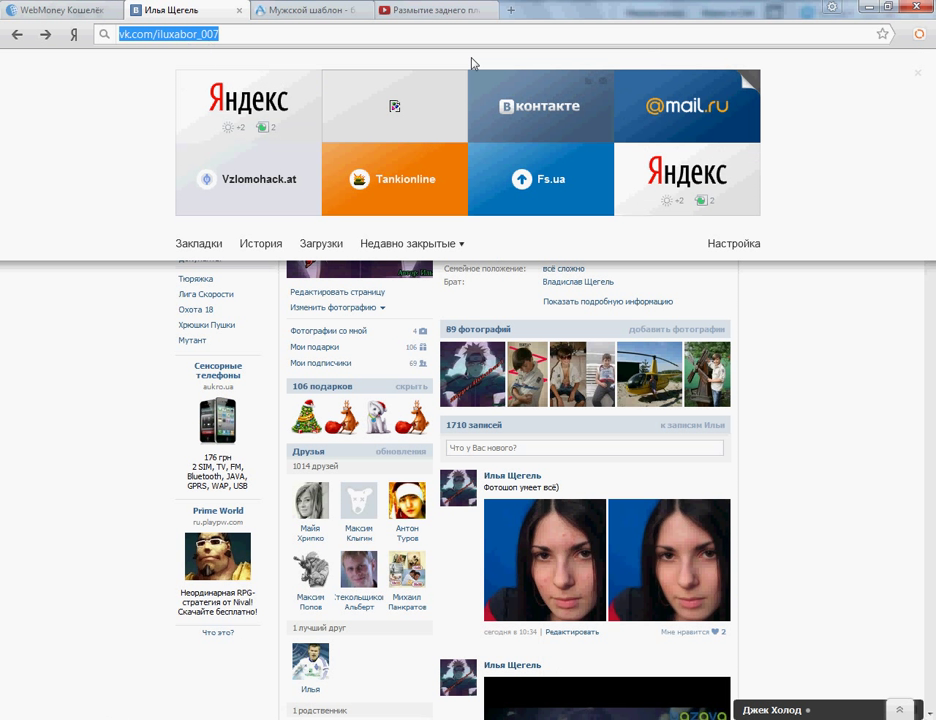
pyautogui.click(873, 371)
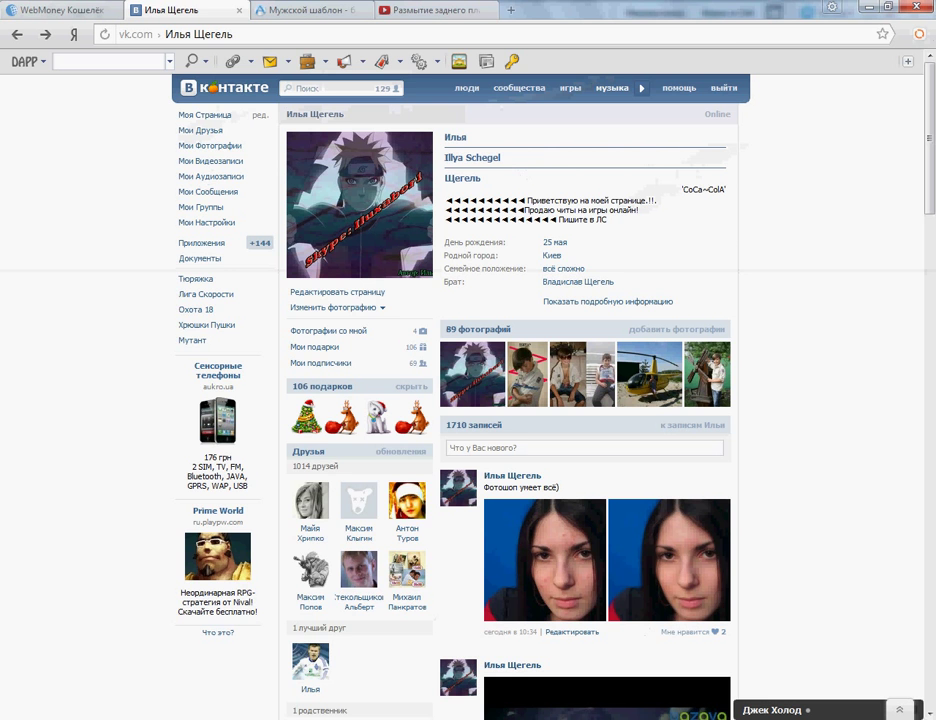
pyautogui.hotkey('alt', 'Tab')
pyautogui.click(24, 32)
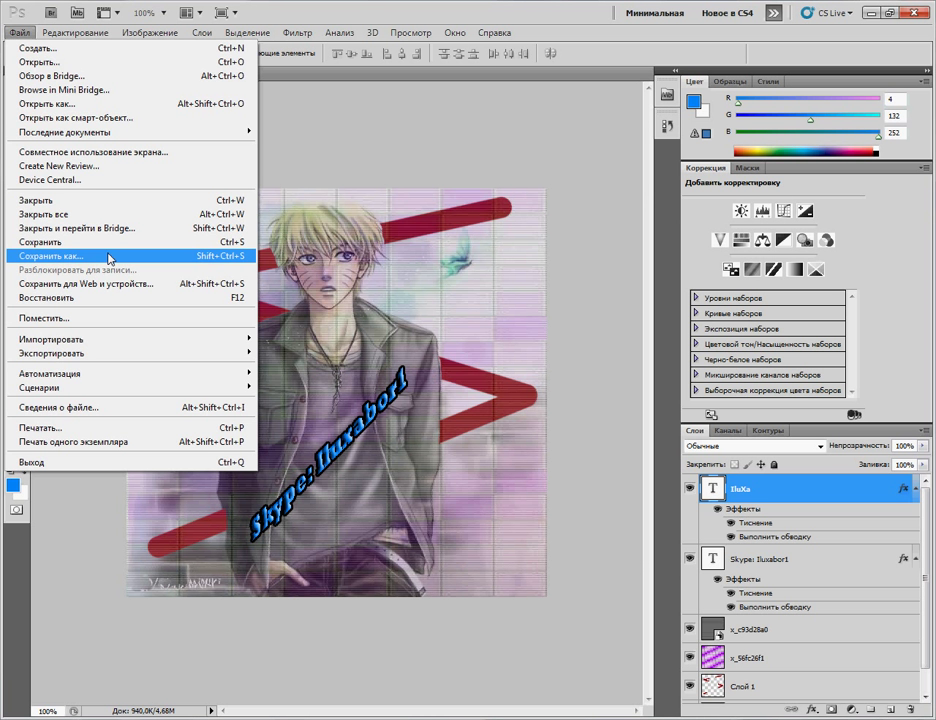
pyautogui.click(110, 258)
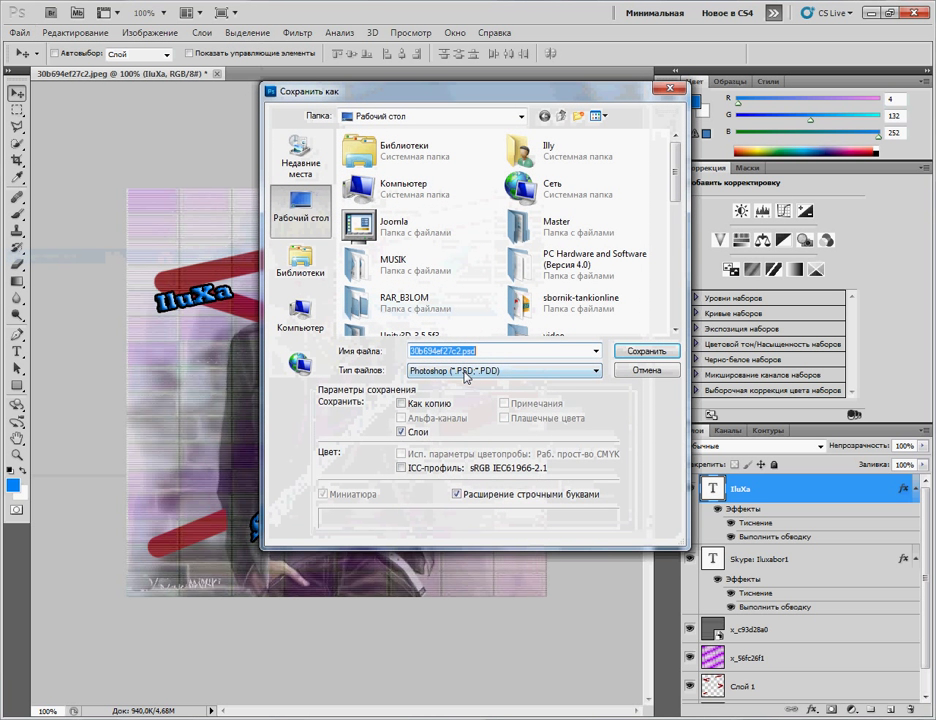
pyautogui.click(466, 374)
pyautogui.click(505, 463)
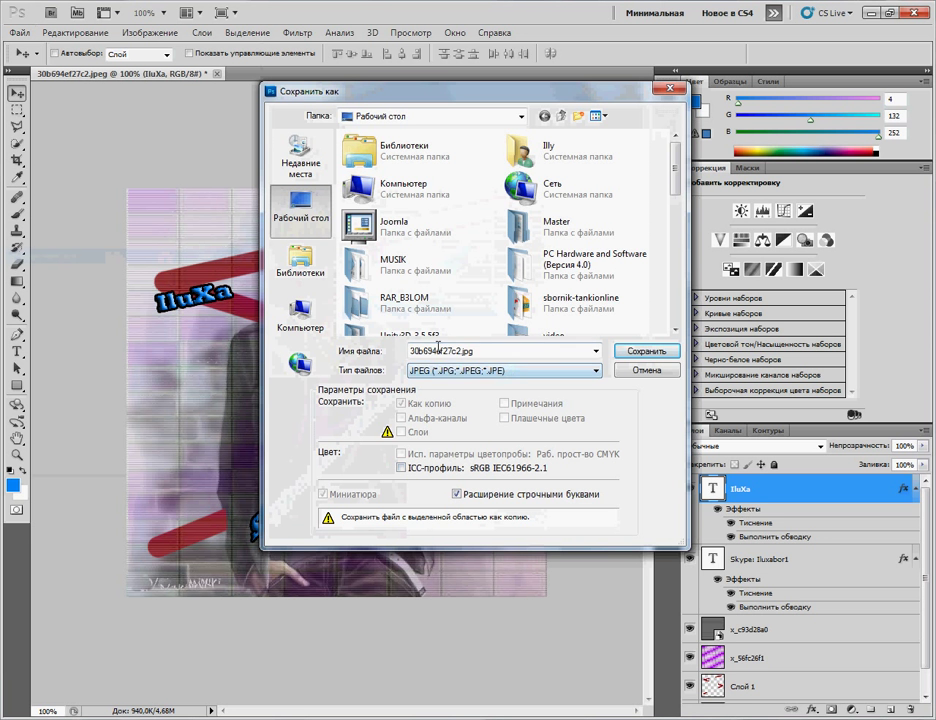
pyautogui.moveTo(441, 351); pyautogui.dragTo(409, 351)
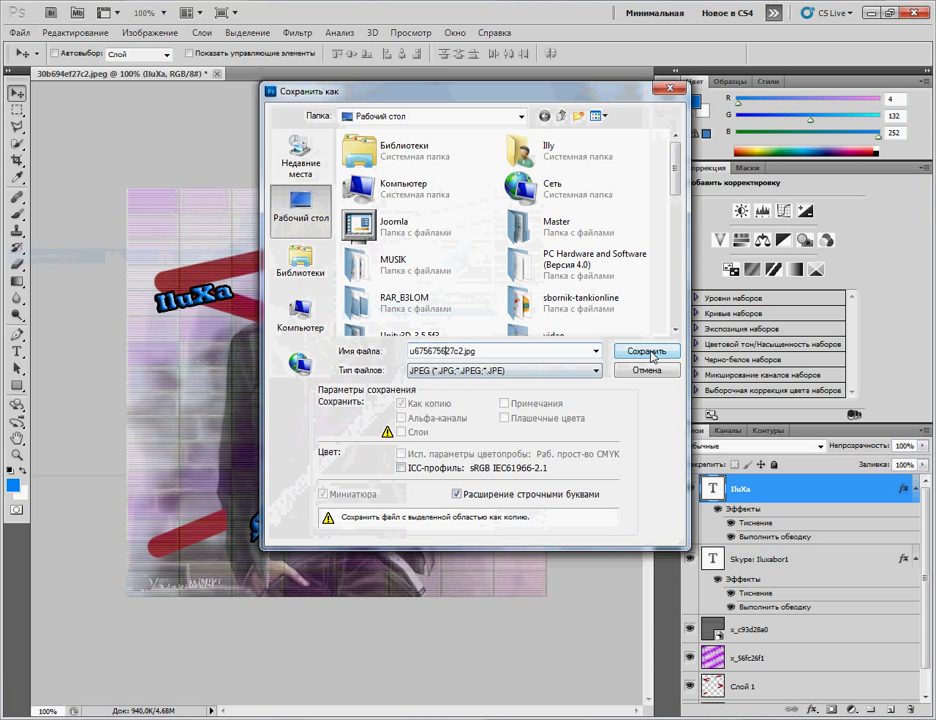
pyautogui.click(649, 353)
pyautogui.click(581, 200)
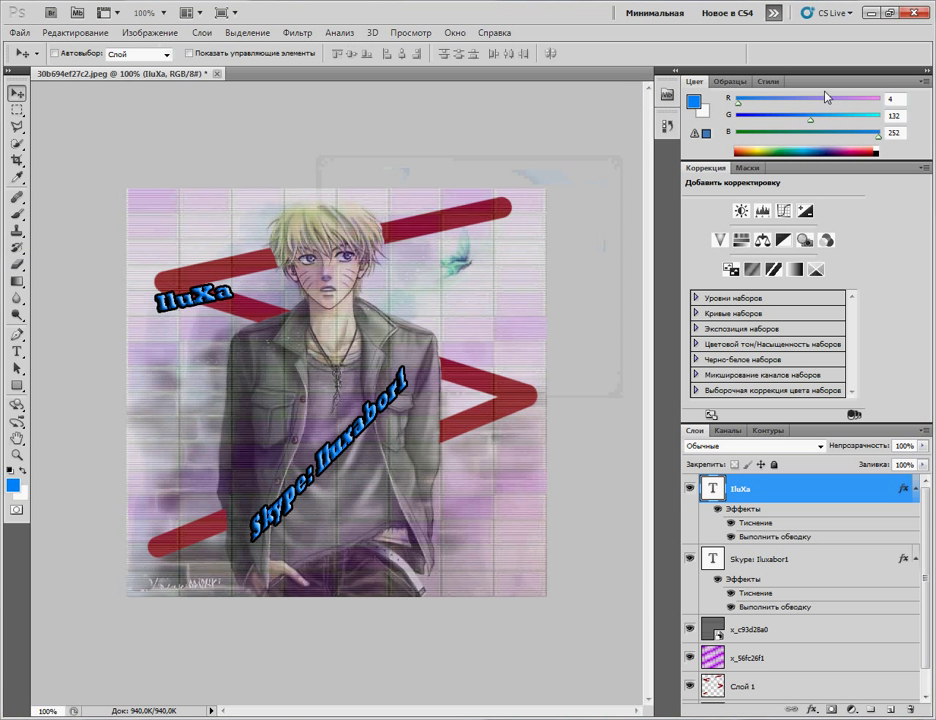
pyautogui.click(920, 12)
# Step: Close the layered document unsaved and compare the original and new JPG in Windows Photo Viewer
pyautogui.click(499, 332)
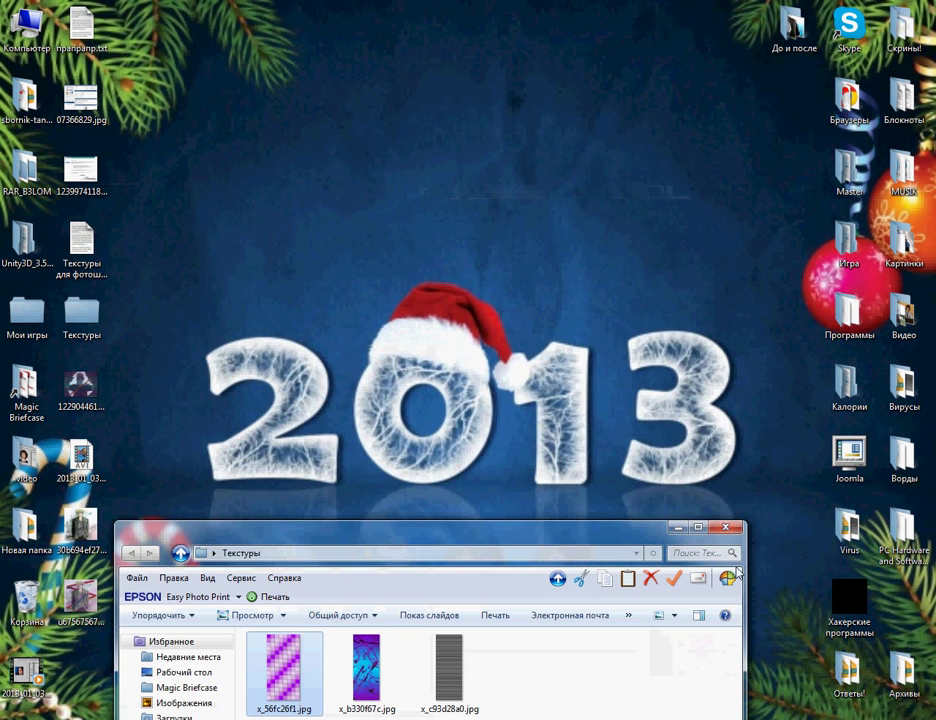
pyautogui.hotkey('alt', 'F4')
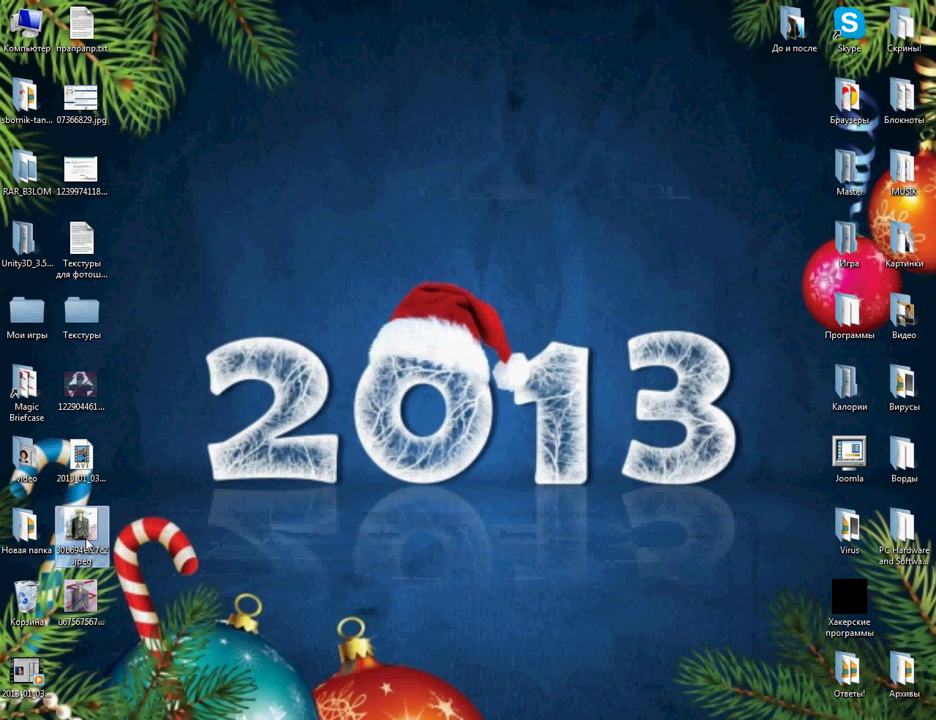
pyautogui.doubleClick(81, 525)
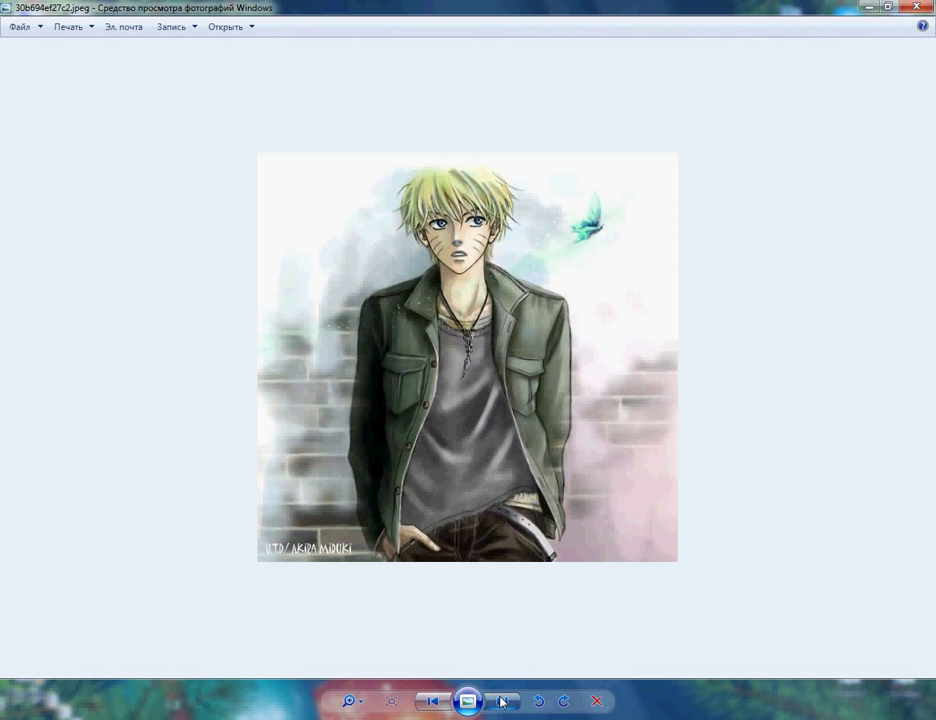
pyautogui.click(502, 701)
pyautogui.click(434, 701)
pyautogui.click(506, 703)
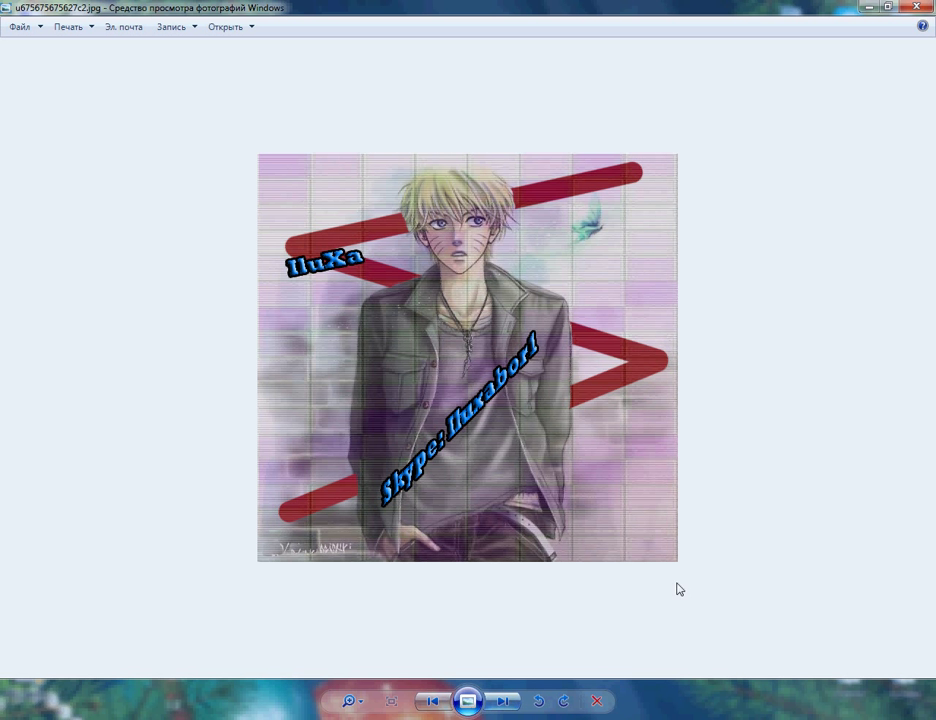
pyautogui.click(916, 7)
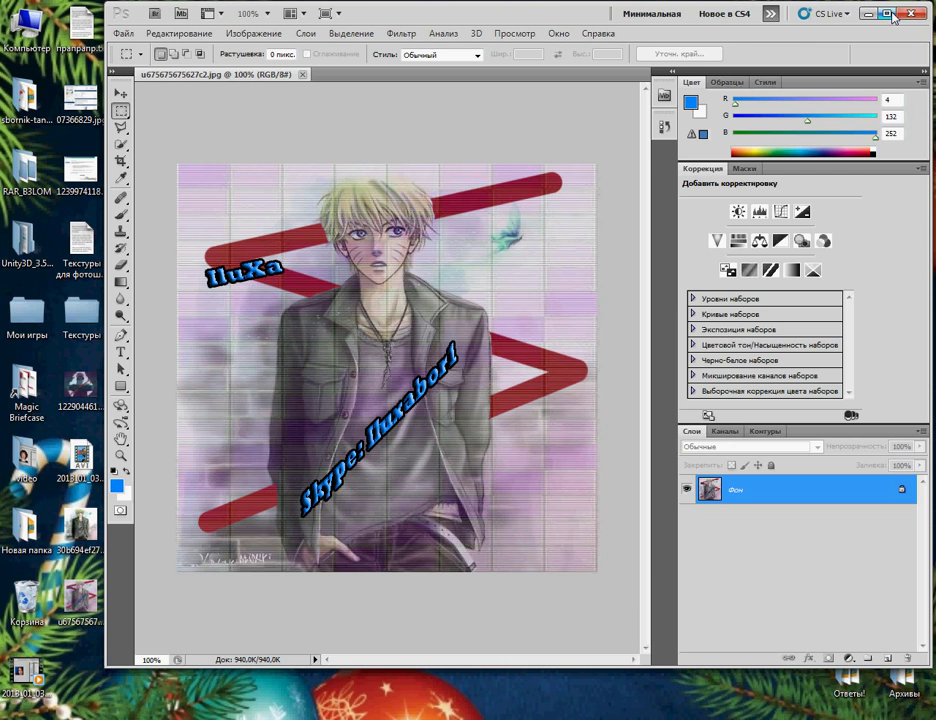
# Step: Maximize Photoshop and dismiss the trial and sign-in prompts
pyautogui.doubleClick(650, 14)
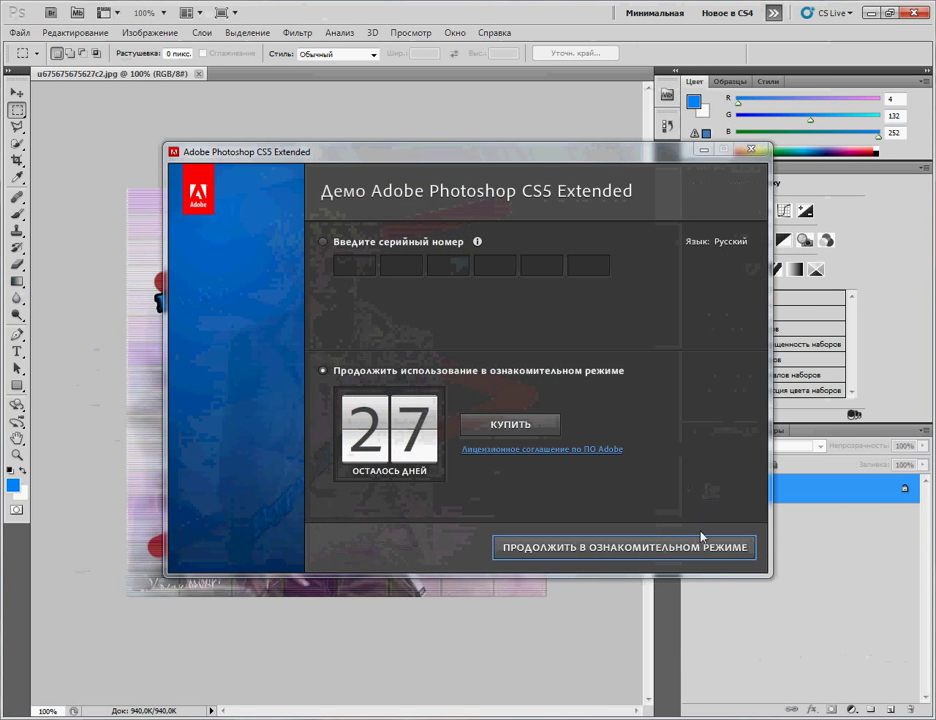
pyautogui.click(730, 547)
pyautogui.click(738, 553)
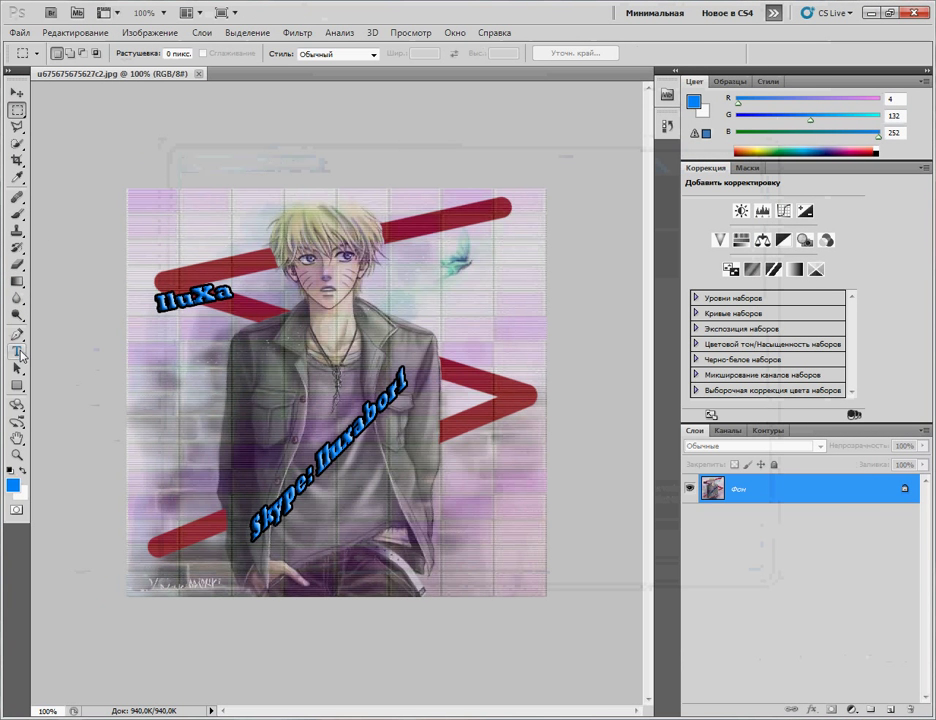
# Step: Type an 8 pt 'IluXa' credit near the portrait's bottom-right corner
pyautogui.click(17, 352)
pyautogui.click(481, 588)
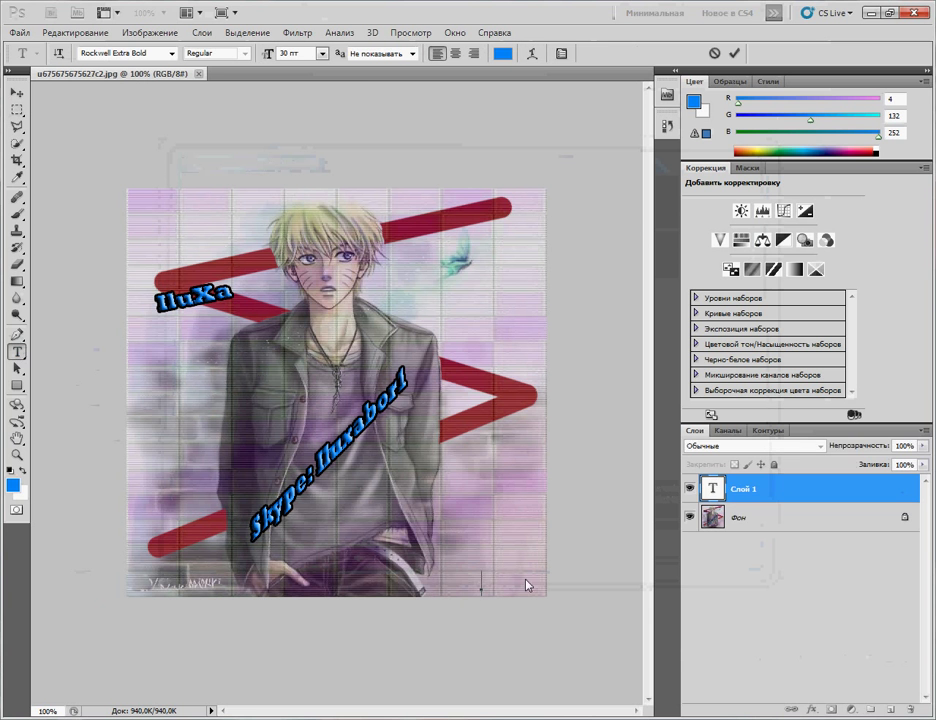
pyautogui.click(322, 56)
pyautogui.click(324, 110)
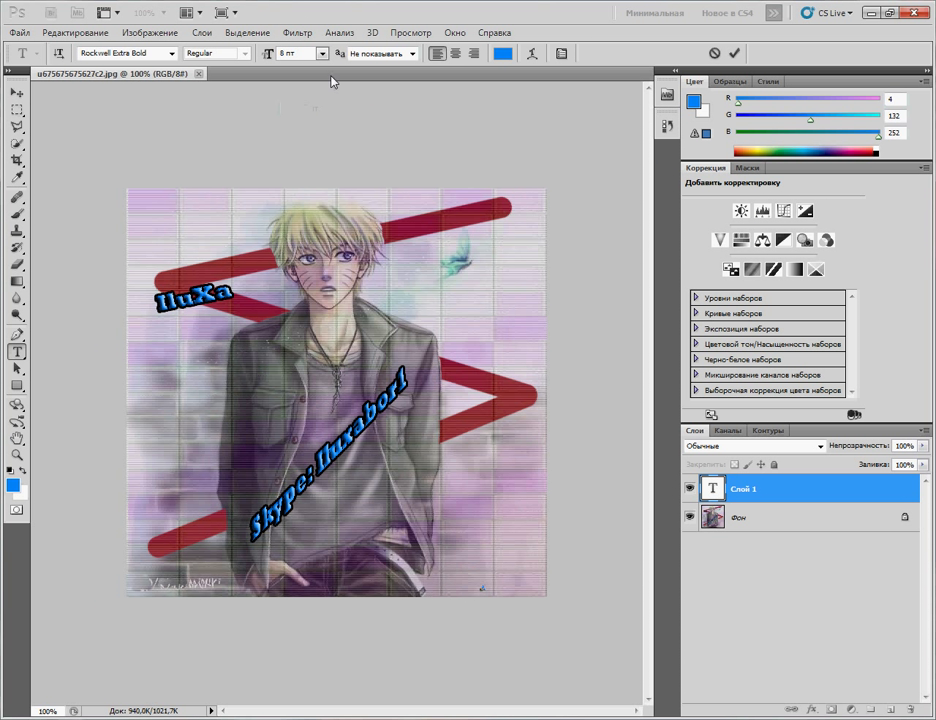
pyautogui.write('IluXa')
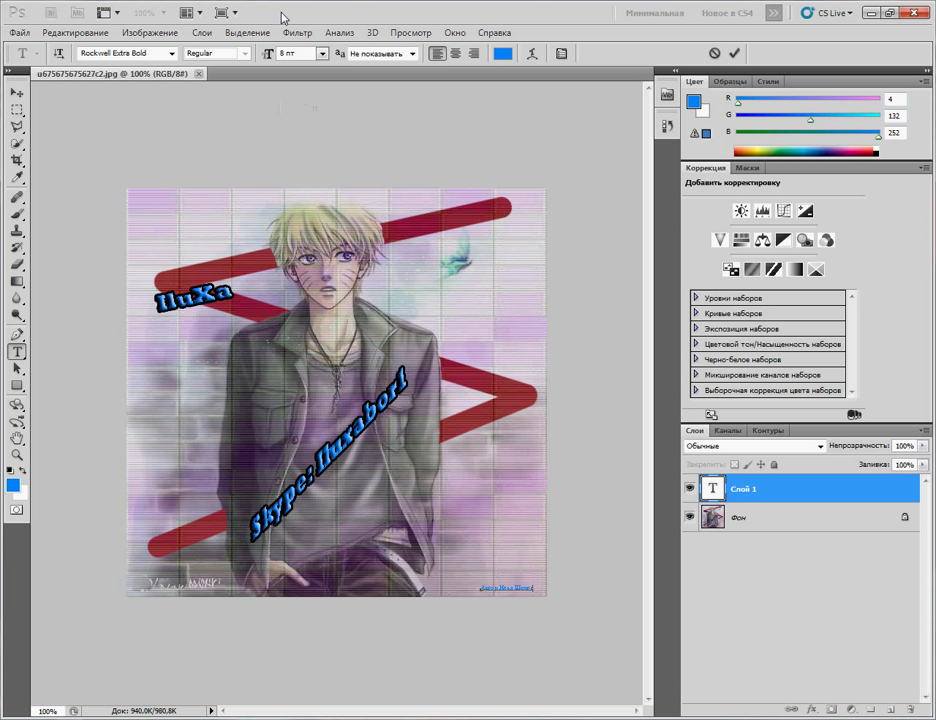
# Step: Browse the font list, keep the current font, and select all the credit text
pyautogui.click(172, 53)
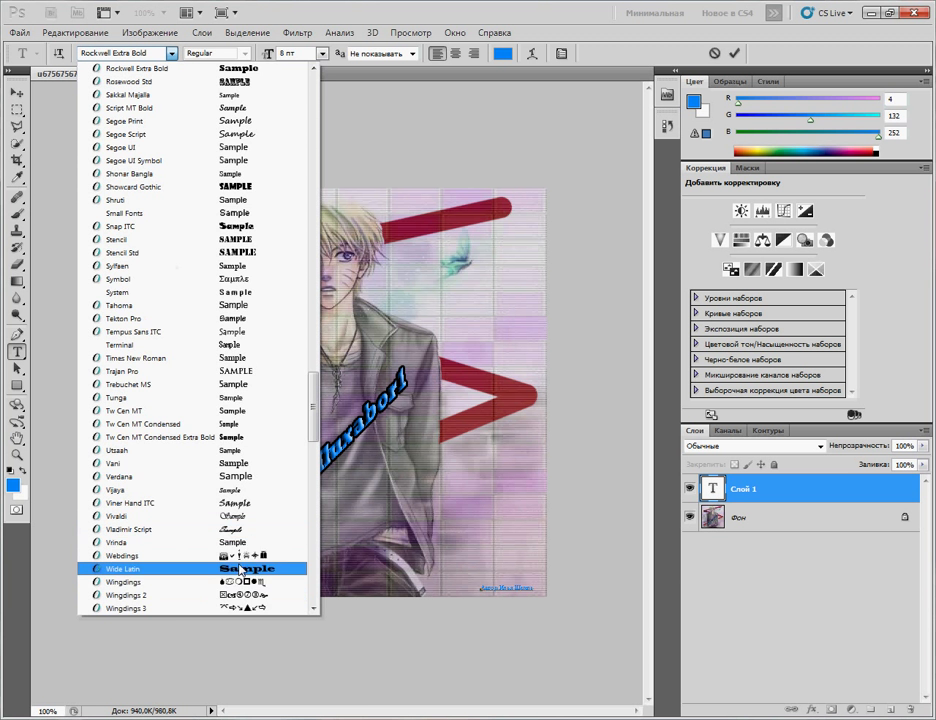
pyautogui.scroll(5, 298, 425)
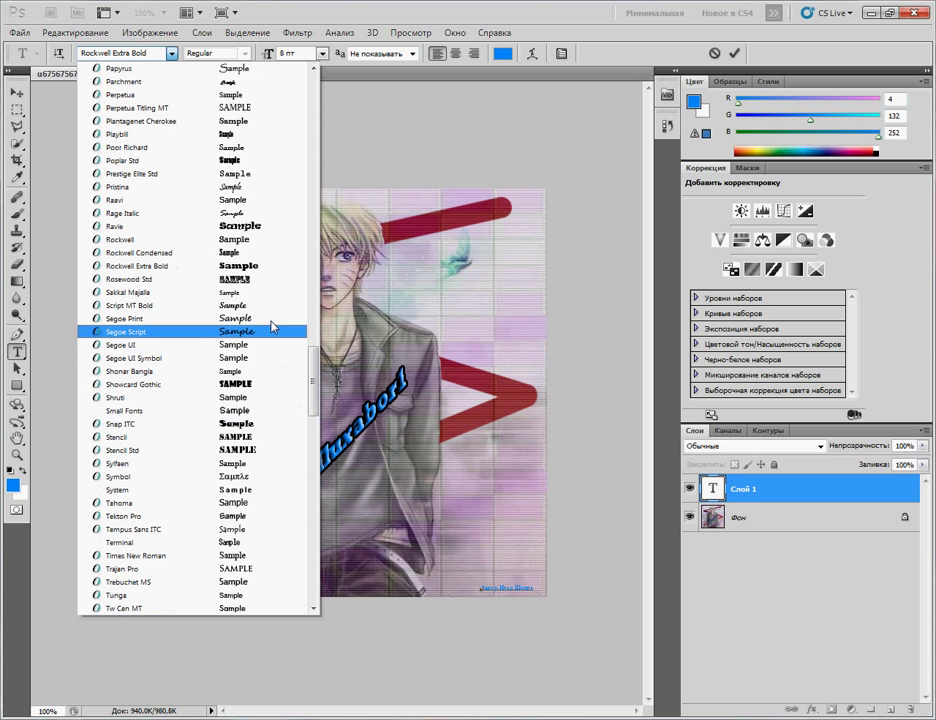
pyautogui.click(262, 266)
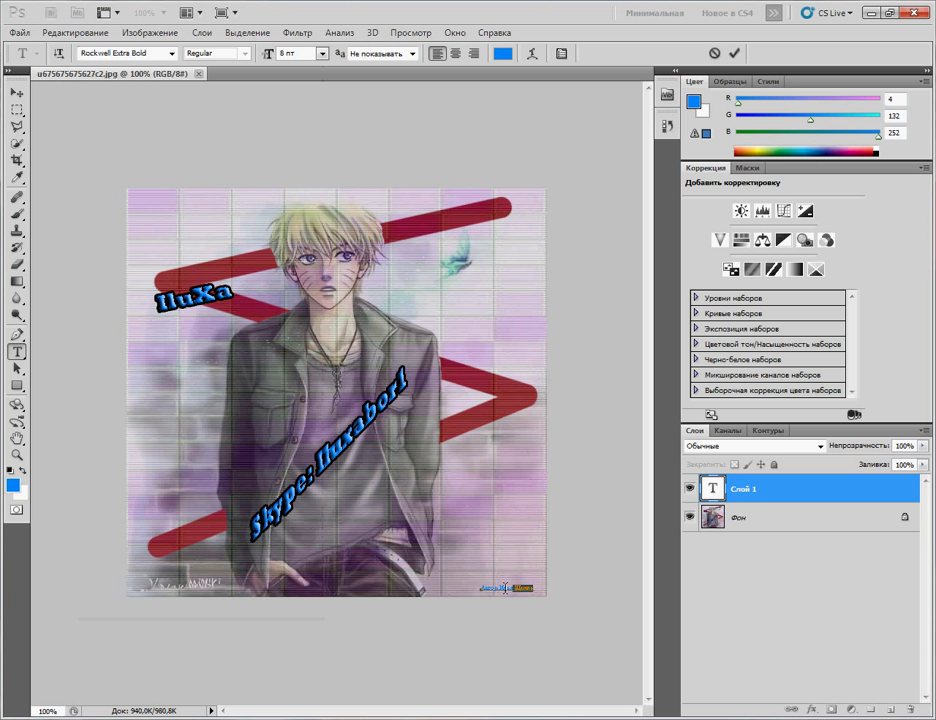
pyautogui.hotkey('ctrl', 'a')
# Step: Browse the fonts again without changing them, then reselect the whole credit line
pyautogui.click(172, 57)
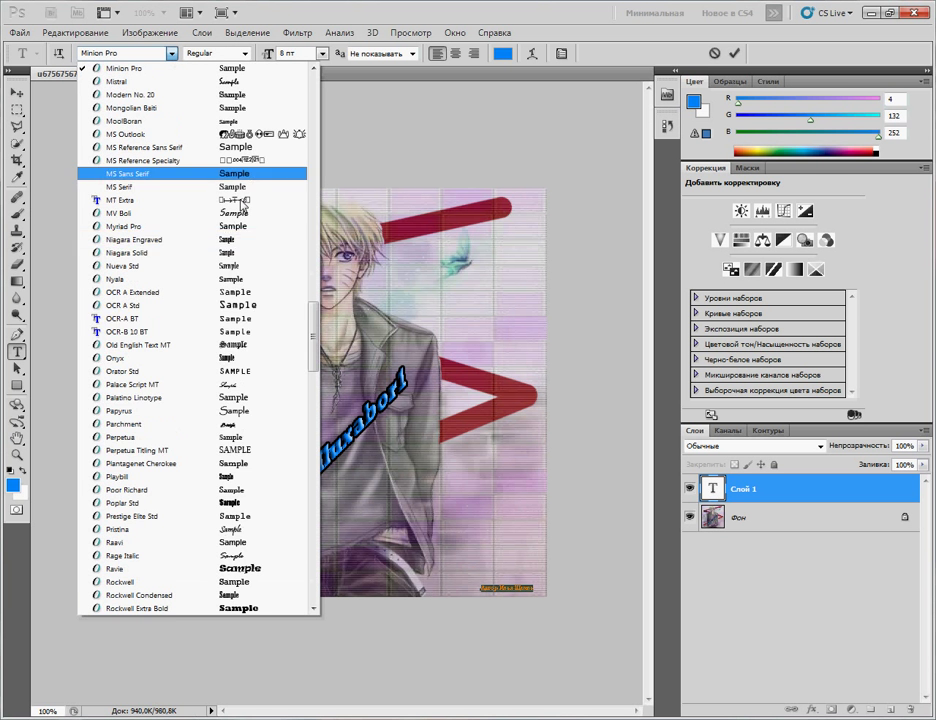
pyautogui.scroll(1, 268, 428)
pyautogui.scroll(13, 268, 428)
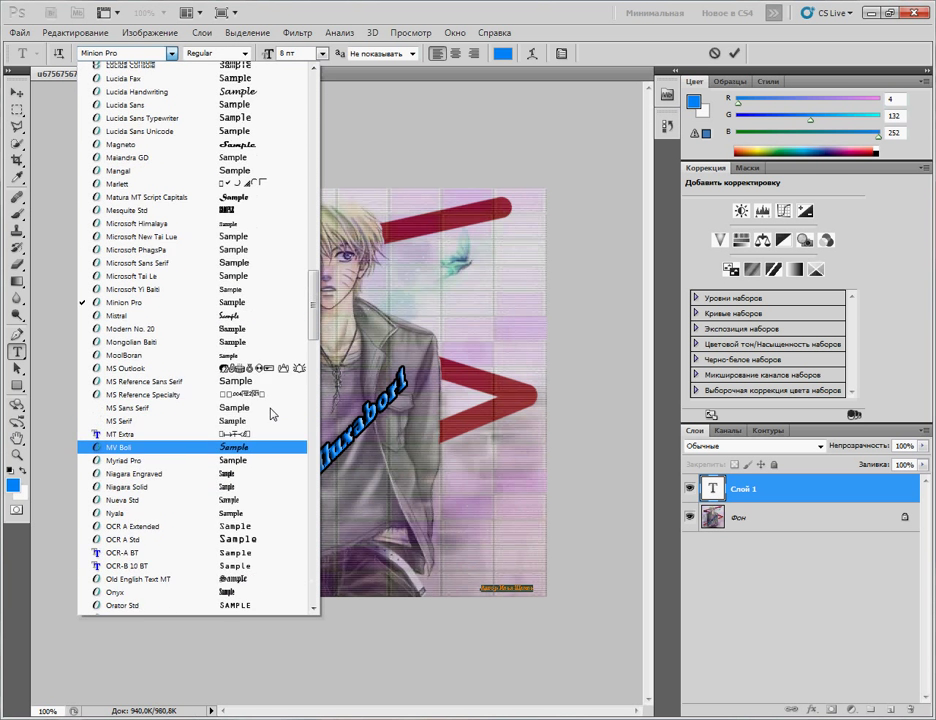
pyautogui.scroll(4, 270, 327)
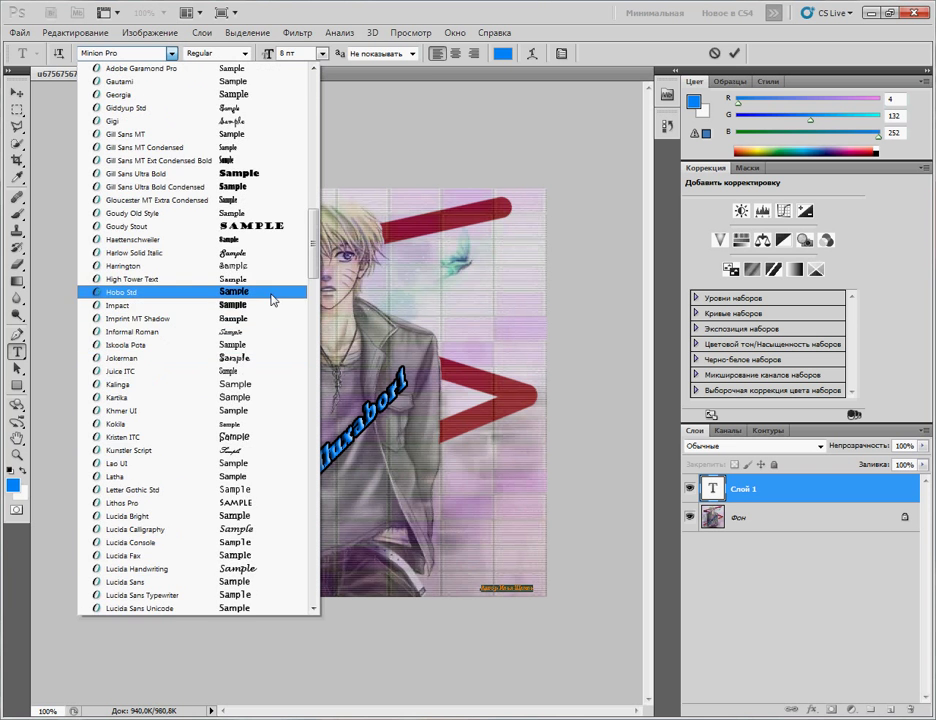
pyautogui.scroll(9, 275, 298)
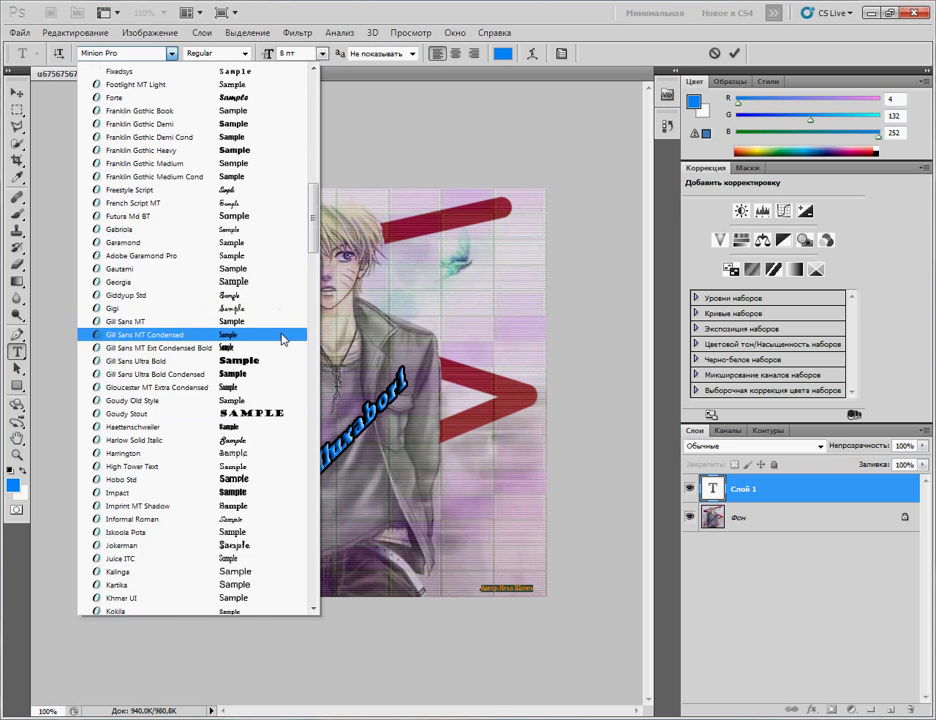
pyautogui.scroll(17, 291, 381)
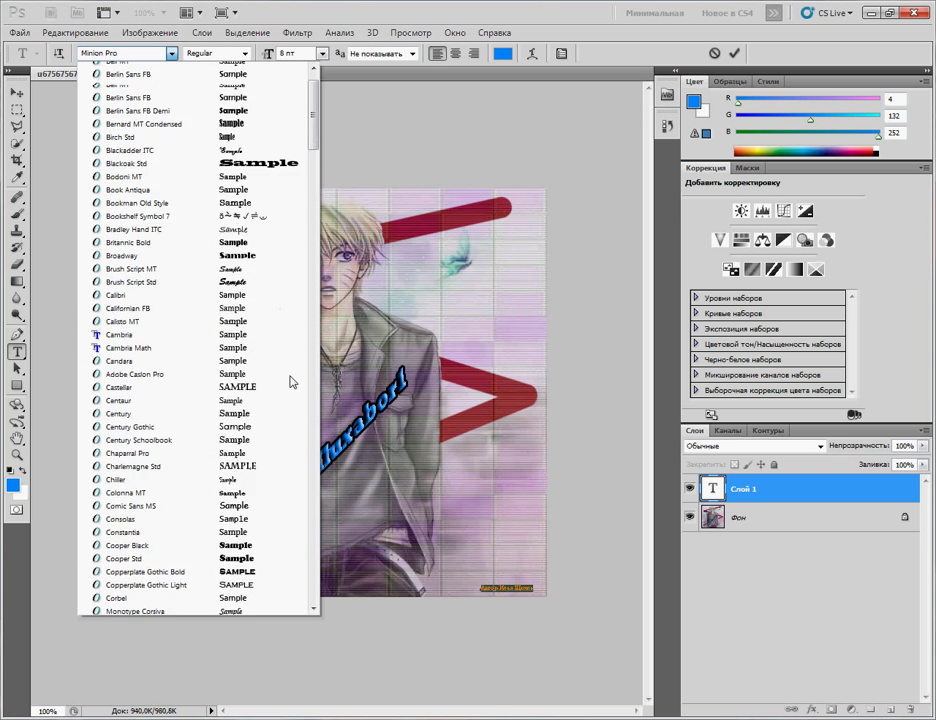
pyautogui.scroll(-4, 290, 381)
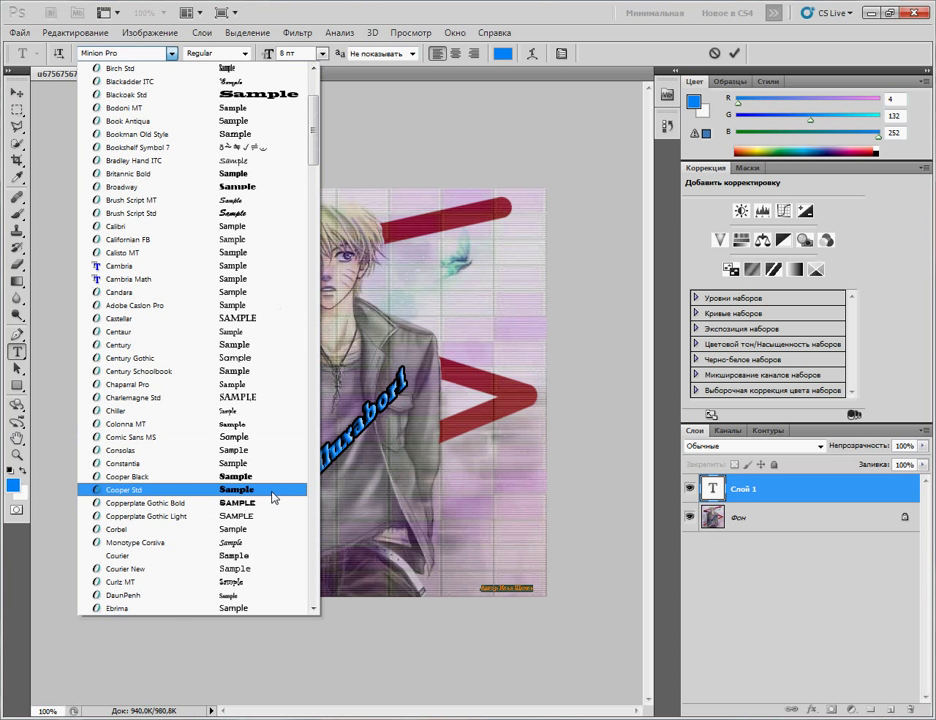
pyautogui.click(452, 562)
pyautogui.click(527, 590)
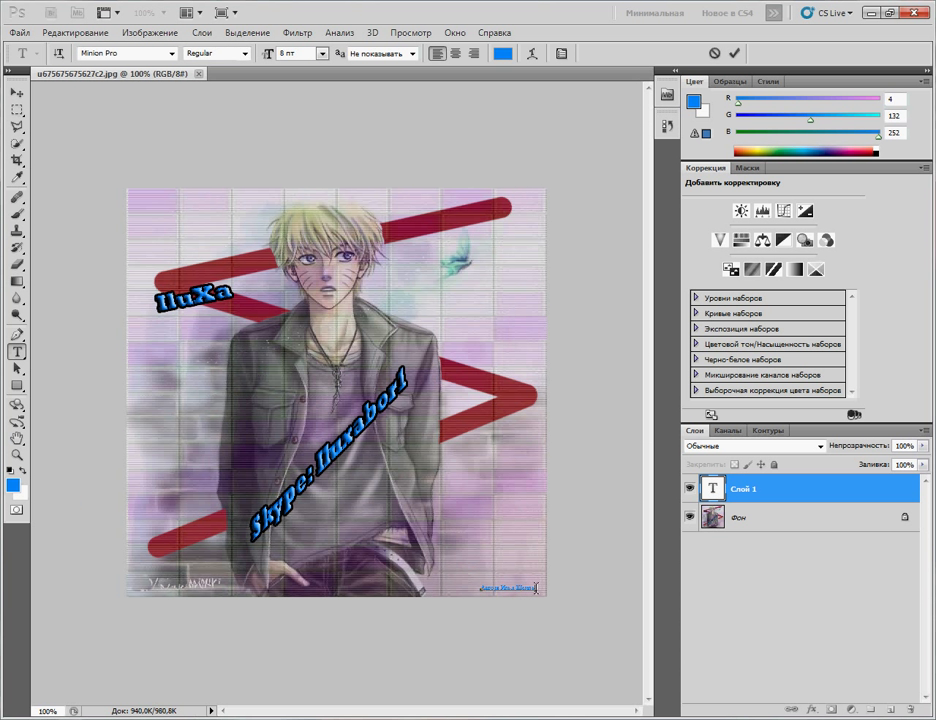
pyautogui.moveTo(536, 588); pyautogui.dragTo(481, 589)
# Step: Make the credit text green 03cc37 (R3 G204 B55) at 10 pt
pyautogui.click(13, 484)
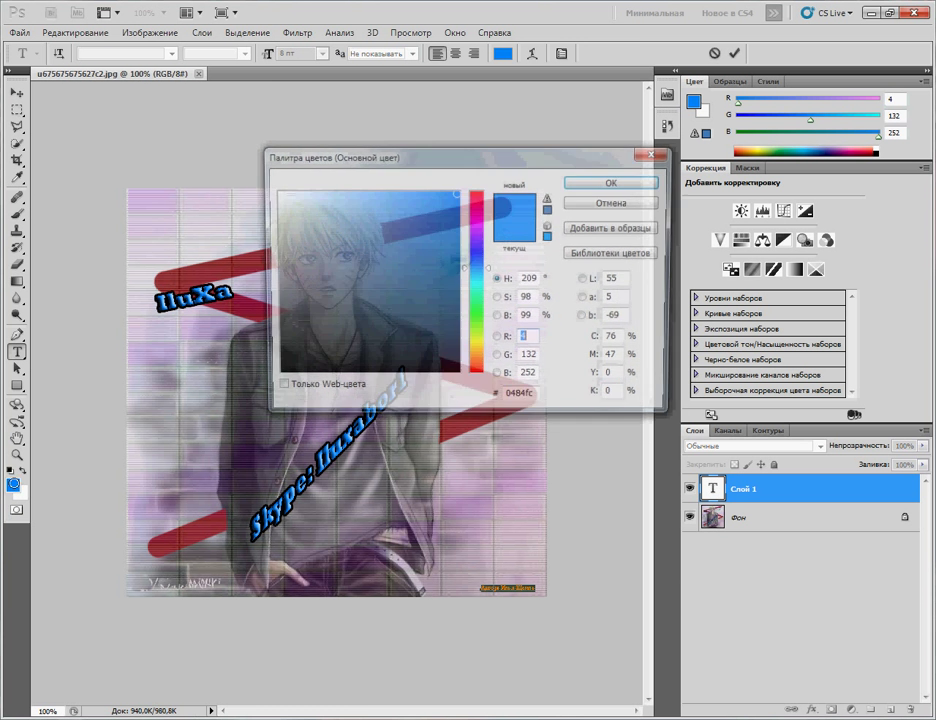
pyautogui.moveTo(464, 275); pyautogui.dragTo(470, 306)
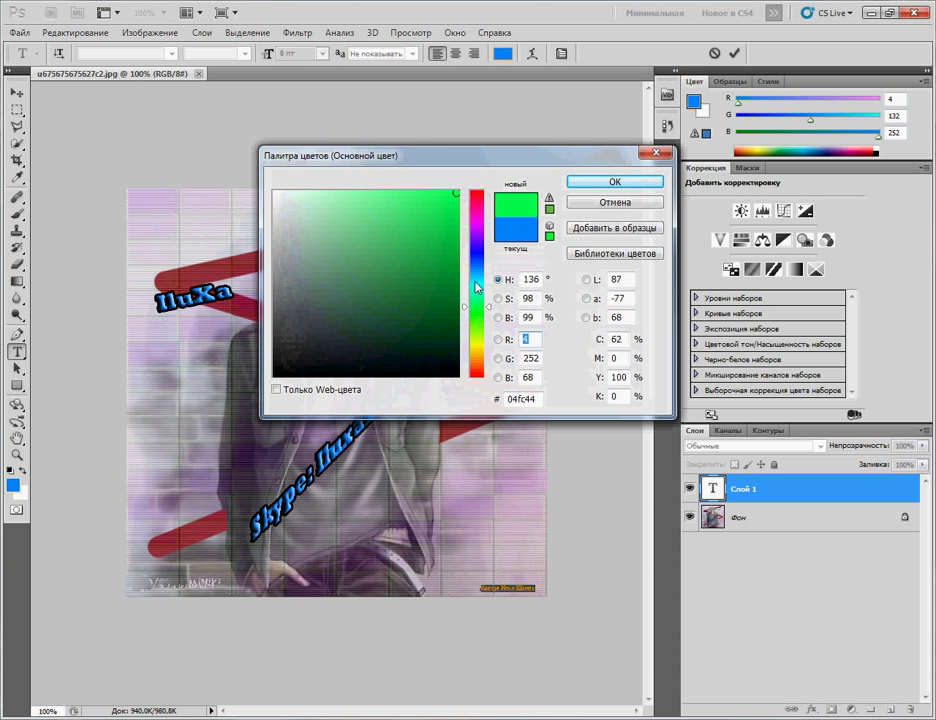
pyautogui.click(456, 228)
pyautogui.click(614, 181)
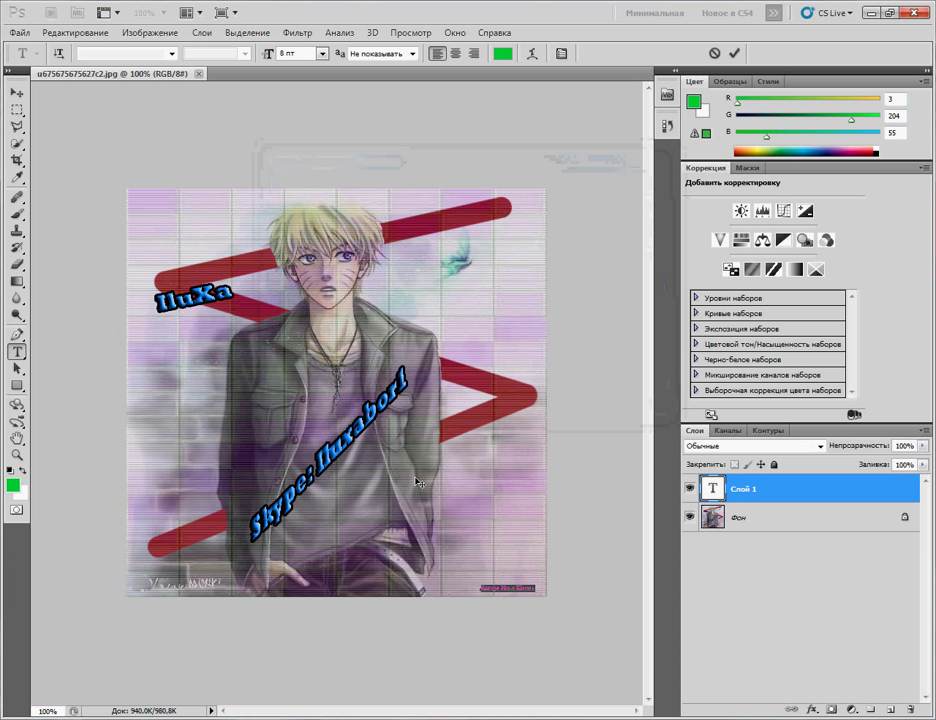
pyautogui.click(530, 588)
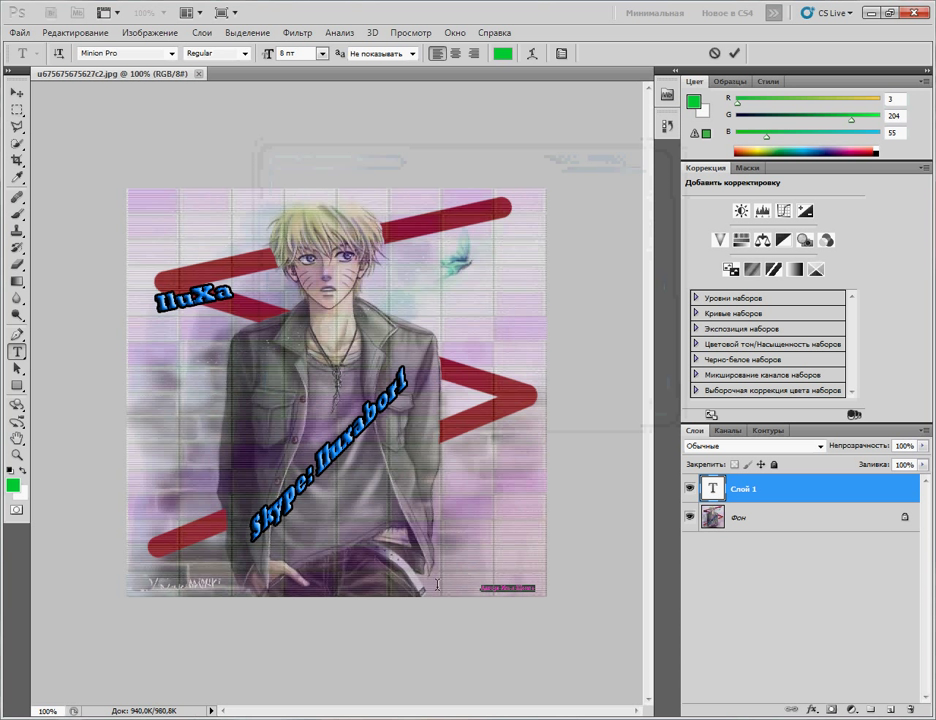
pyautogui.hotkey('ctrl', 'a')
pyautogui.click(320, 55)
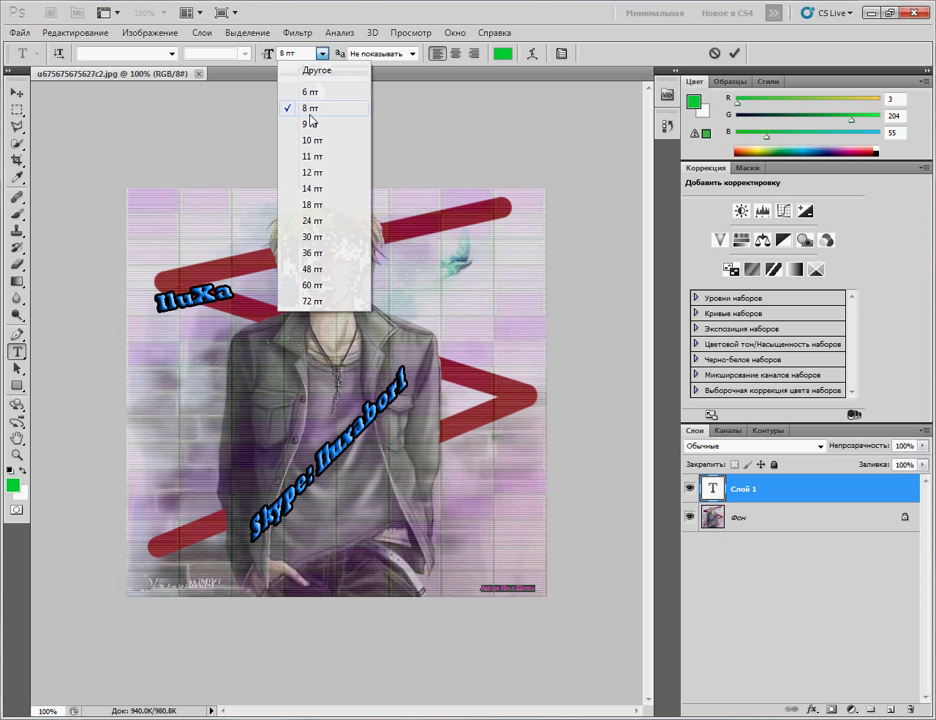
pyautogui.click(245, 142)
# Step: Nudge the green credit slightly into place, then start a new text layer beside it
pyautogui.click(17, 92)
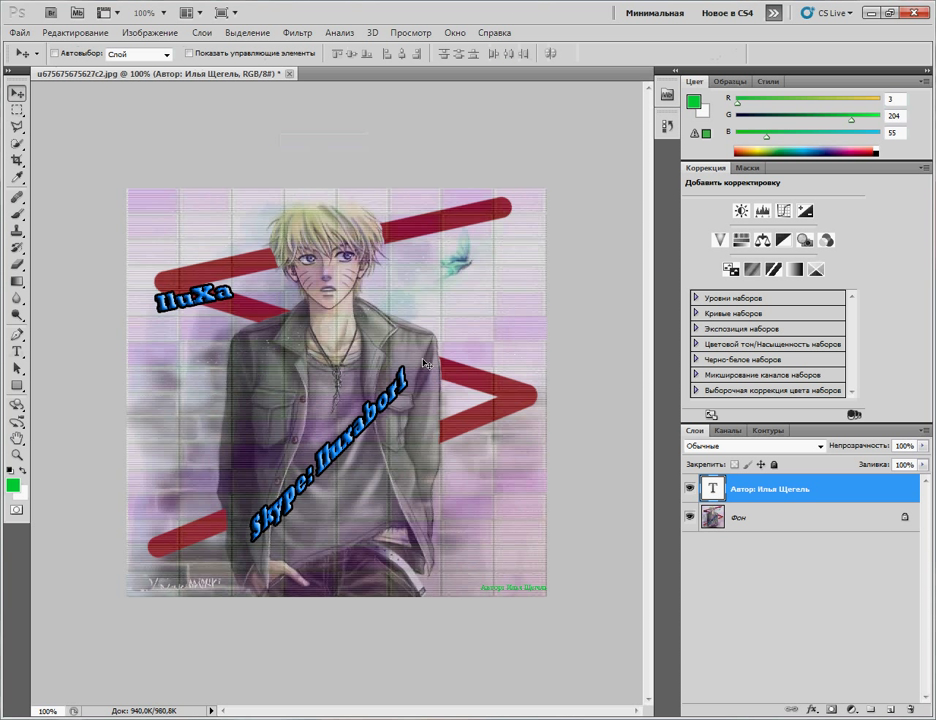
pyautogui.moveTo(527, 597); pyautogui.dragTo(516, 596)
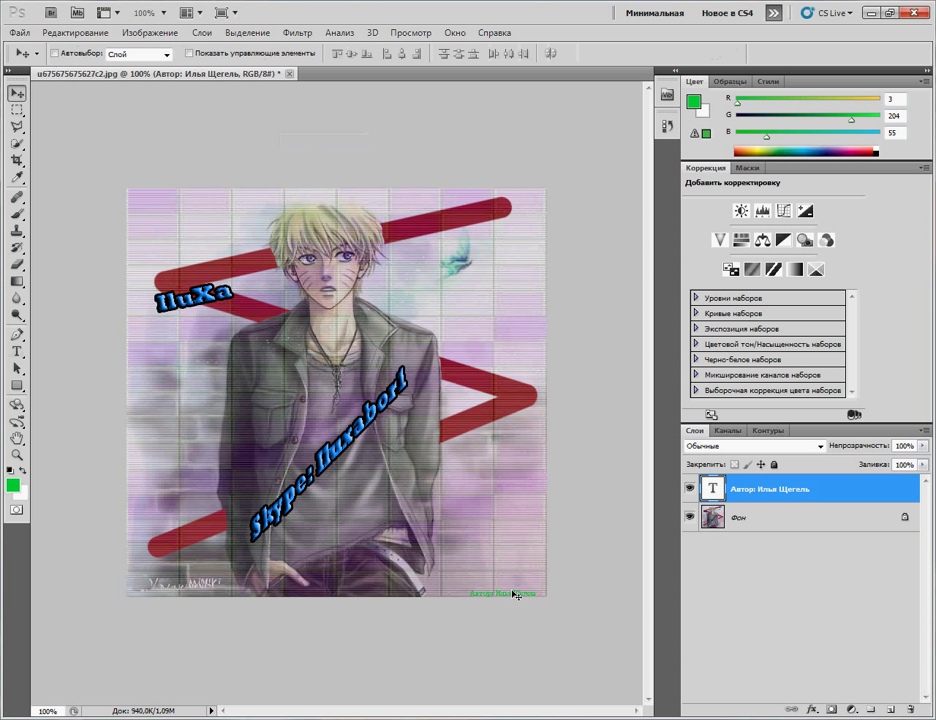
pyautogui.moveTo(514, 592); pyautogui.dragTo(513, 588)
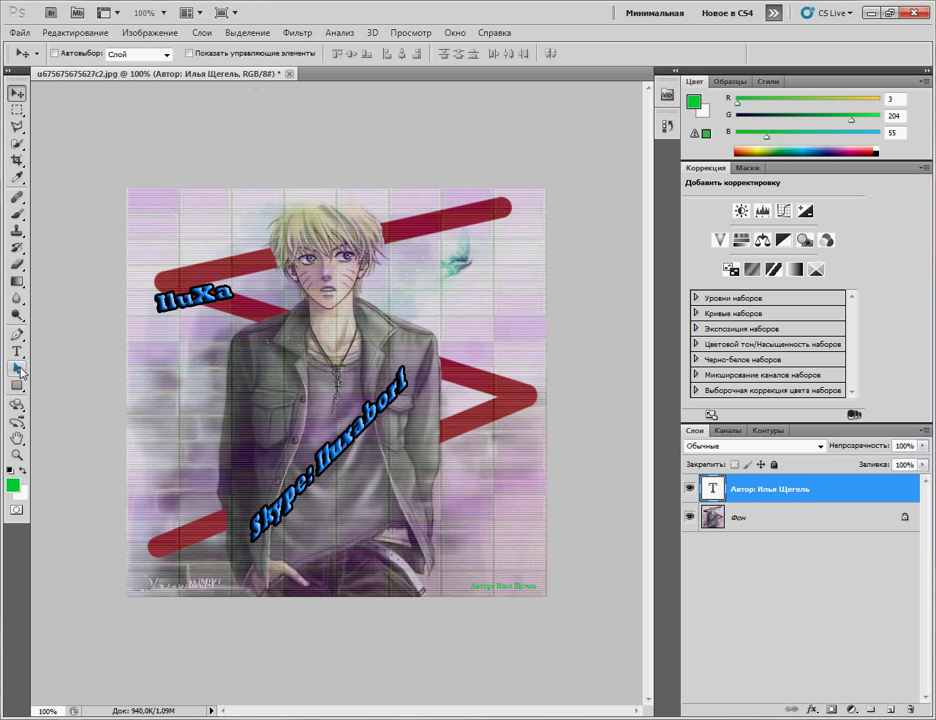
pyautogui.click(17, 352)
pyautogui.click(536, 589)
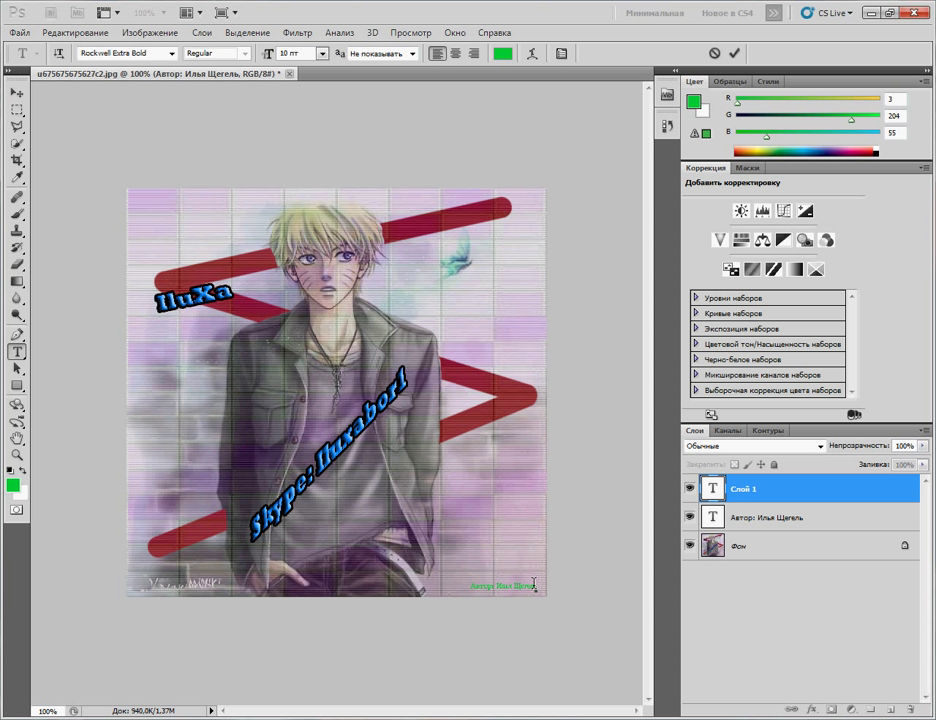
# Step: Save the portrait as a JPEG, replacing the existing file and accepting the default quality
pyautogui.click(17, 31)
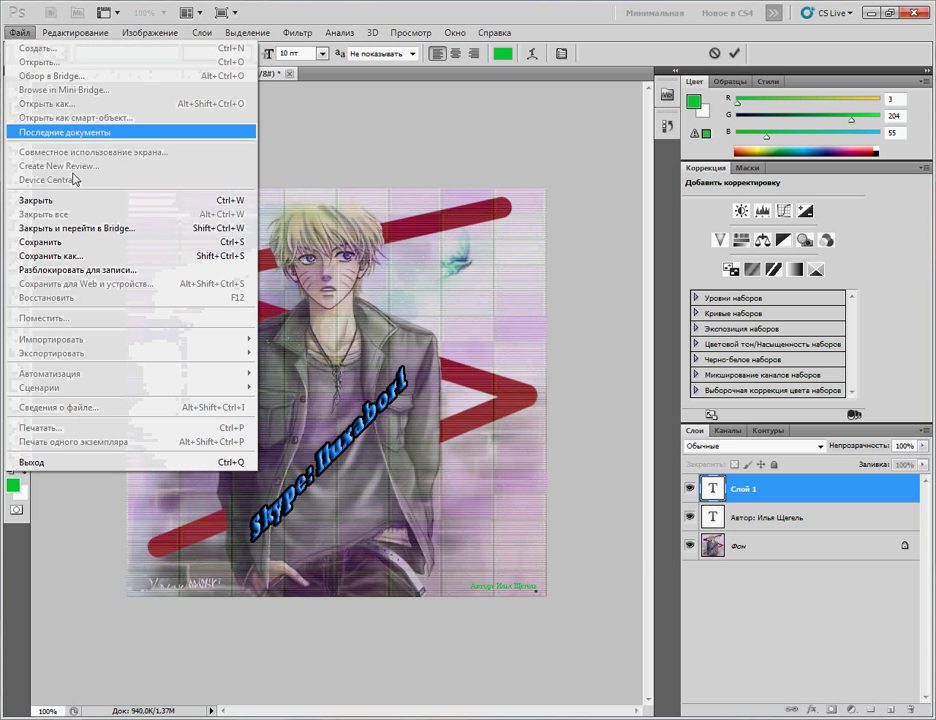
pyautogui.click(71, 242)
pyautogui.click(418, 371)
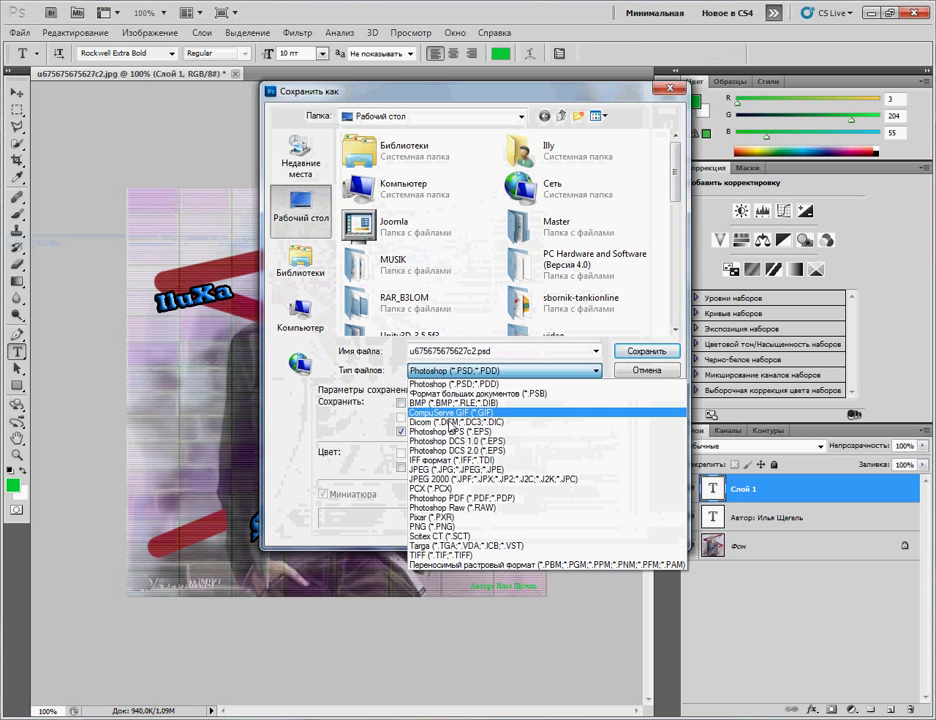
pyautogui.click(440, 469)
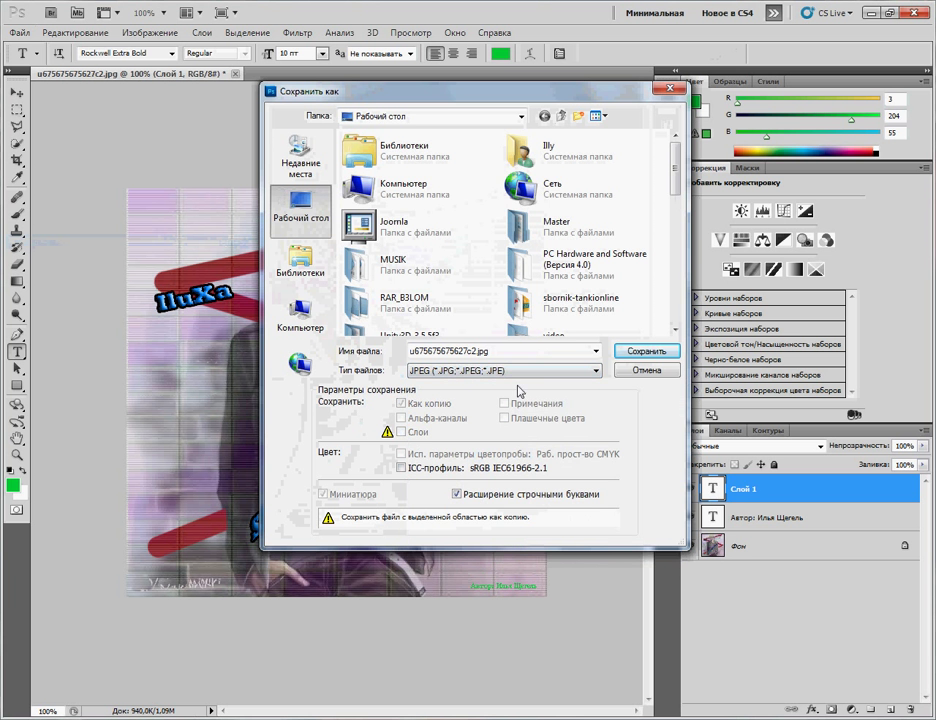
pyautogui.click(634, 352)
pyautogui.click(445, 282)
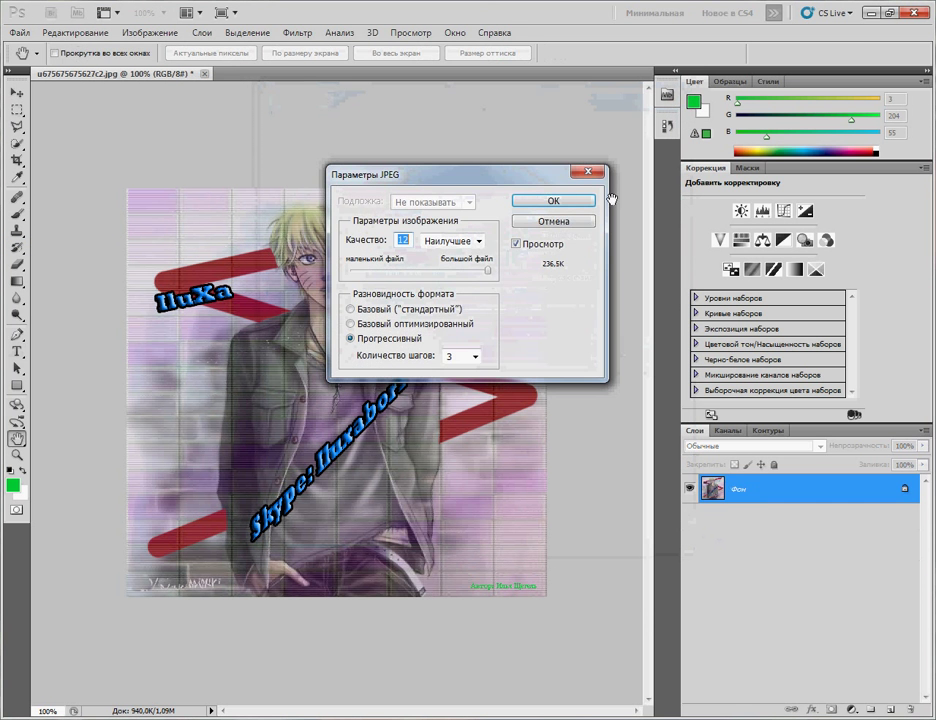
pyautogui.click(589, 203)
# Step: Quit Photoshop without saving the layered document, preview the saved JPG, then return to the browser
pyautogui.click(911, 13)
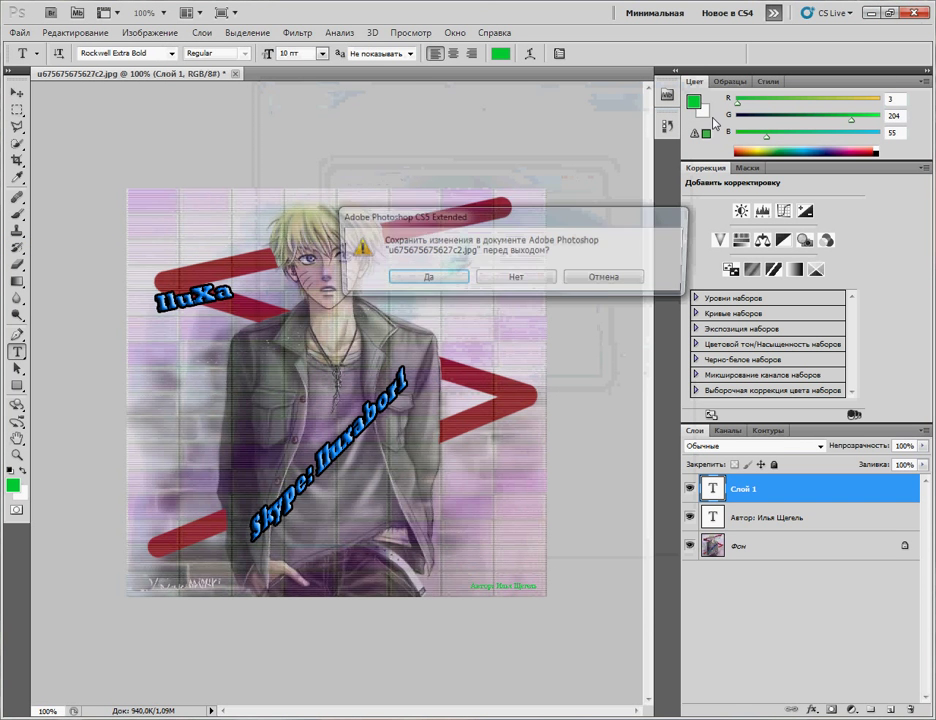
pyautogui.click(541, 337)
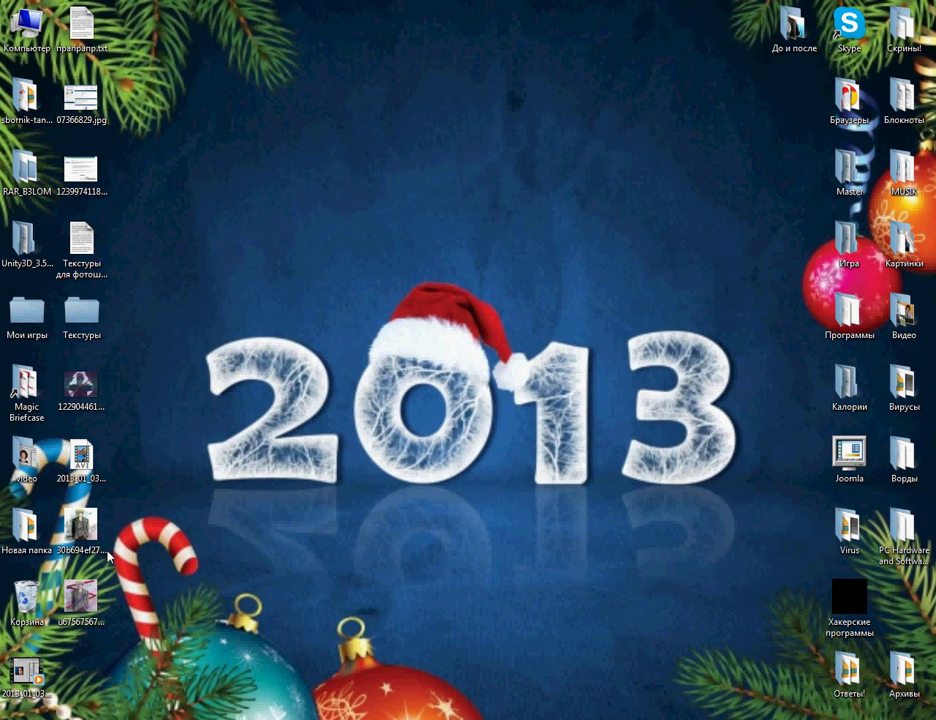
pyautogui.doubleClick(82, 597)
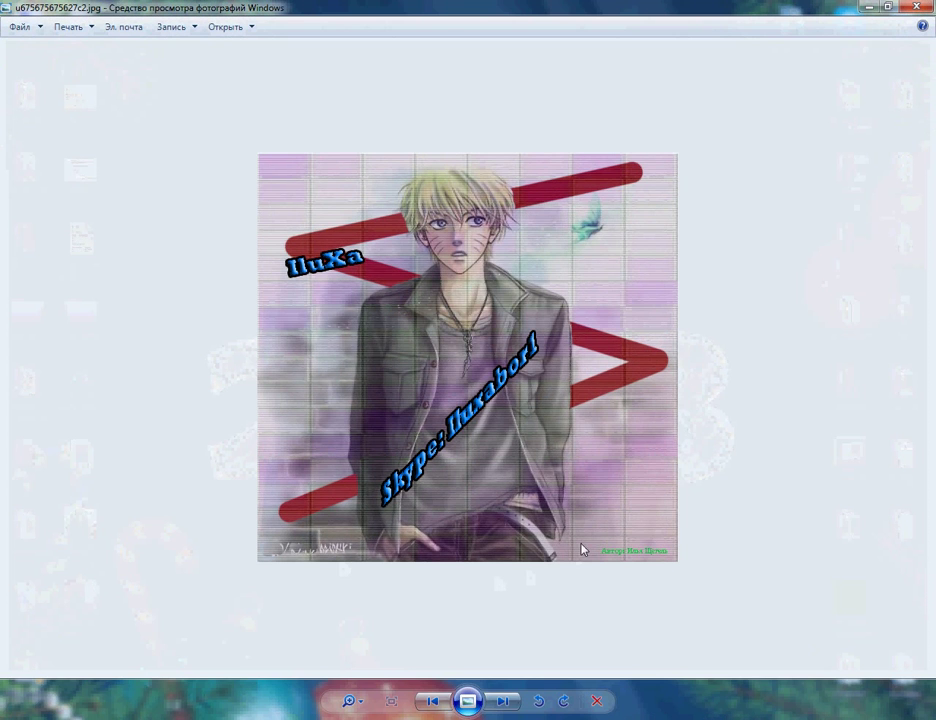
pyautogui.click(917, 7)
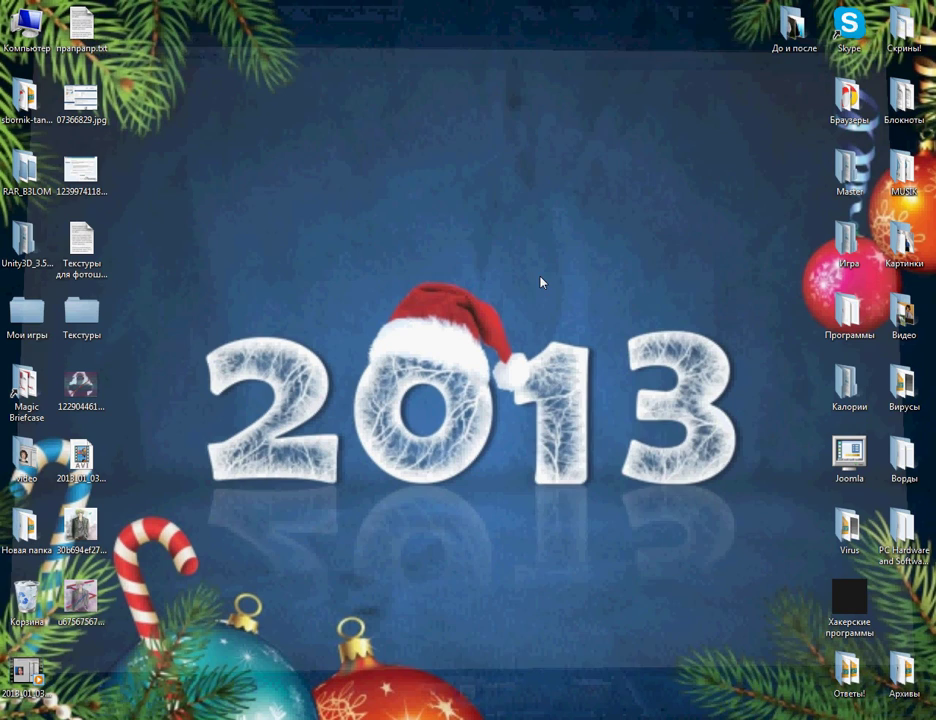
pyautogui.hotkey('alt', 'Tab')
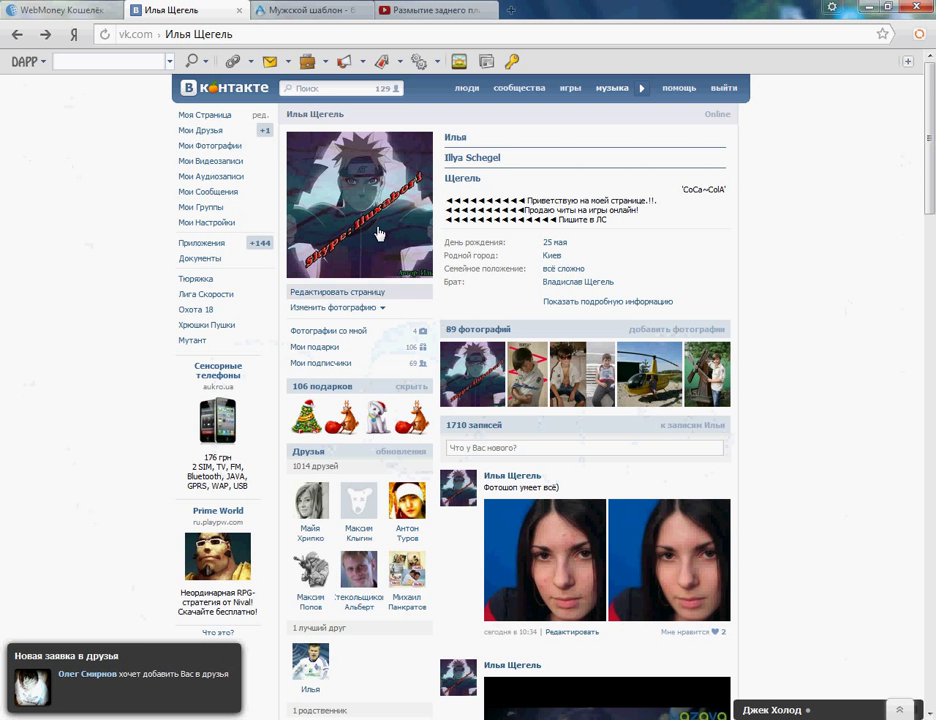
# Step: View the enlarged profile avatar, close it, and dismiss the friend-request notification
pyautogui.click(366, 236)
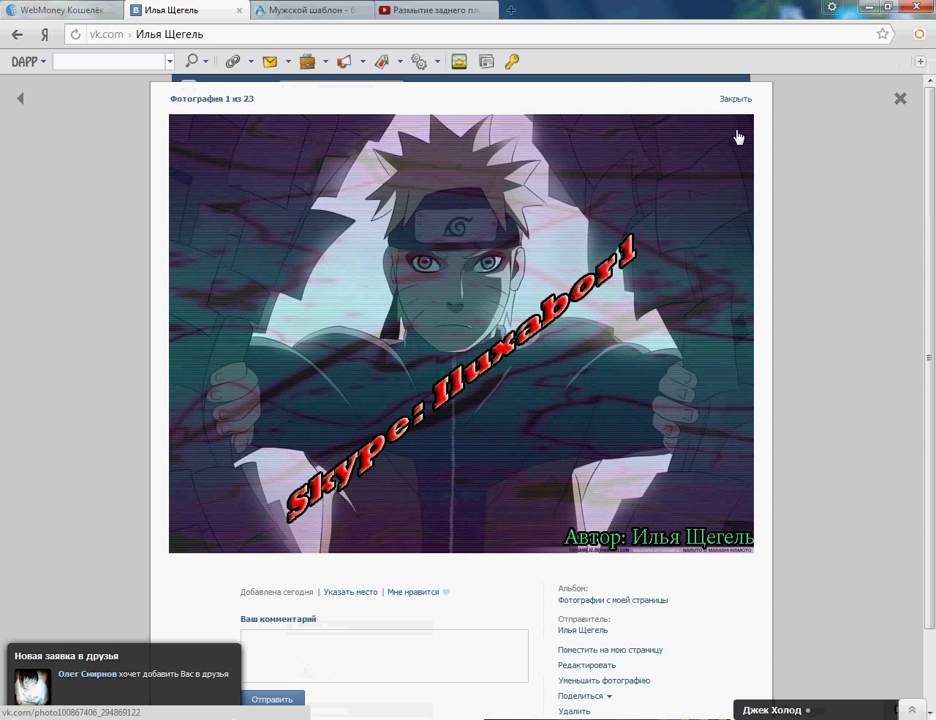
pyautogui.click(733, 98)
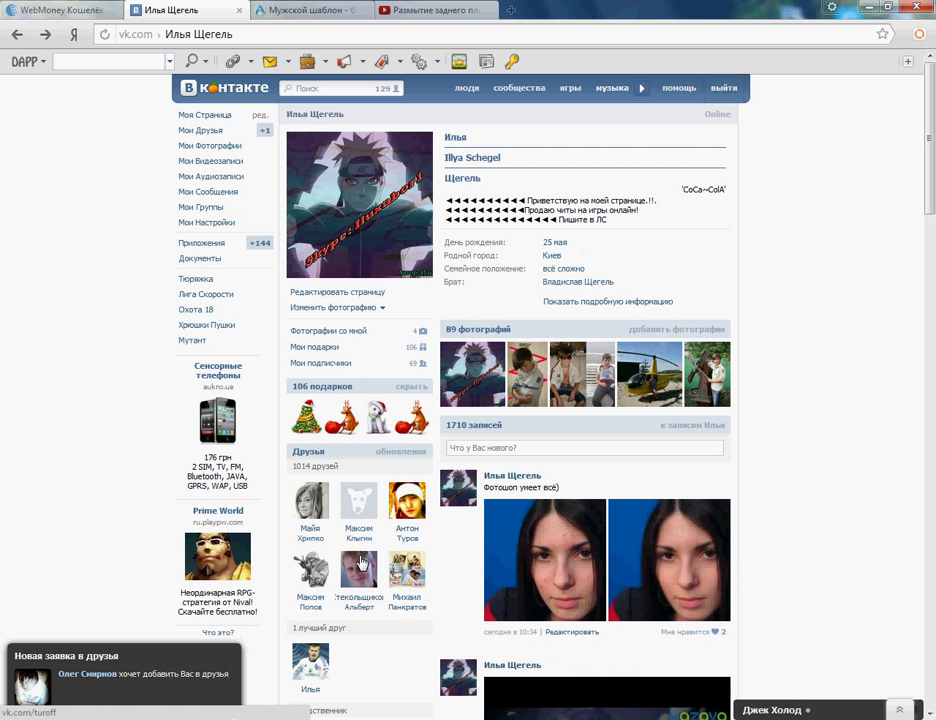
pyautogui.click(231, 657)
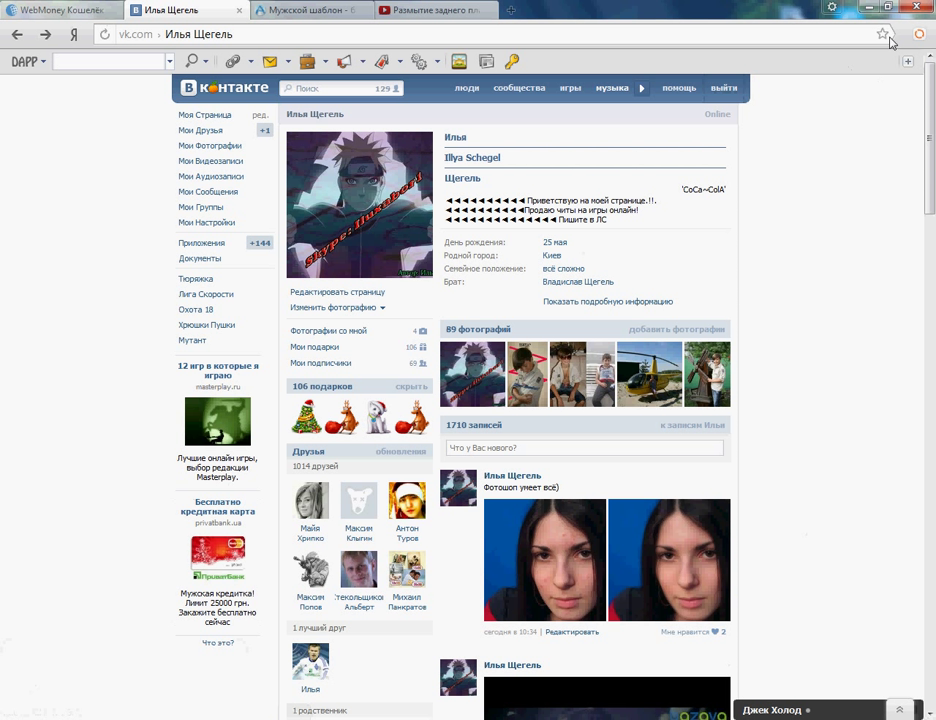